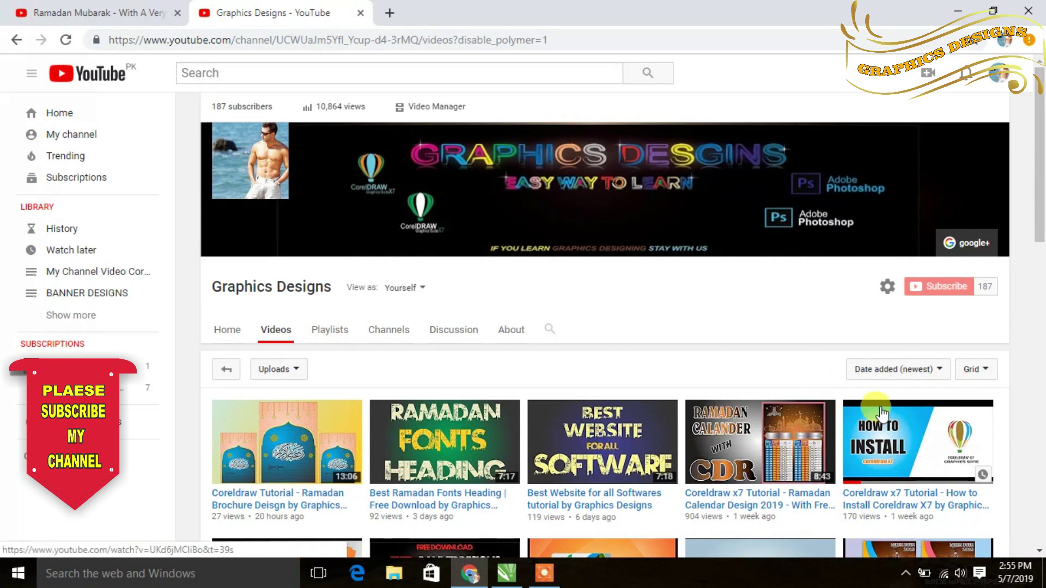
- Look over the channel's uploaded videos, and switch to CorelDRAW
{"action": "scroll", "coordinate": [632, 384], "scroll_direction": "down", "scroll_amount": 3}
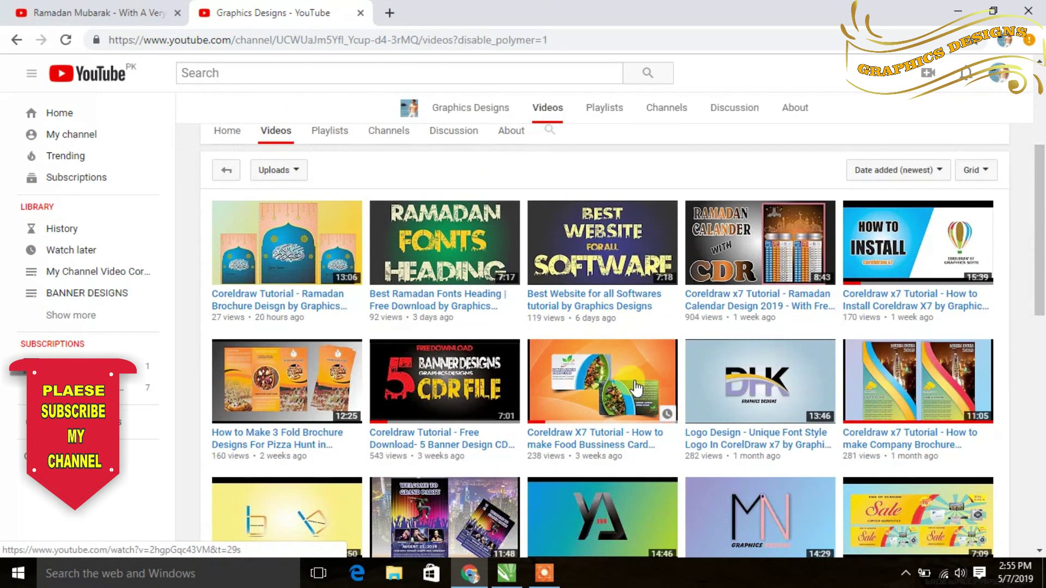
{"action": "scroll", "coordinate": [634, 384], "scroll_direction": "up", "scroll_amount": 3}
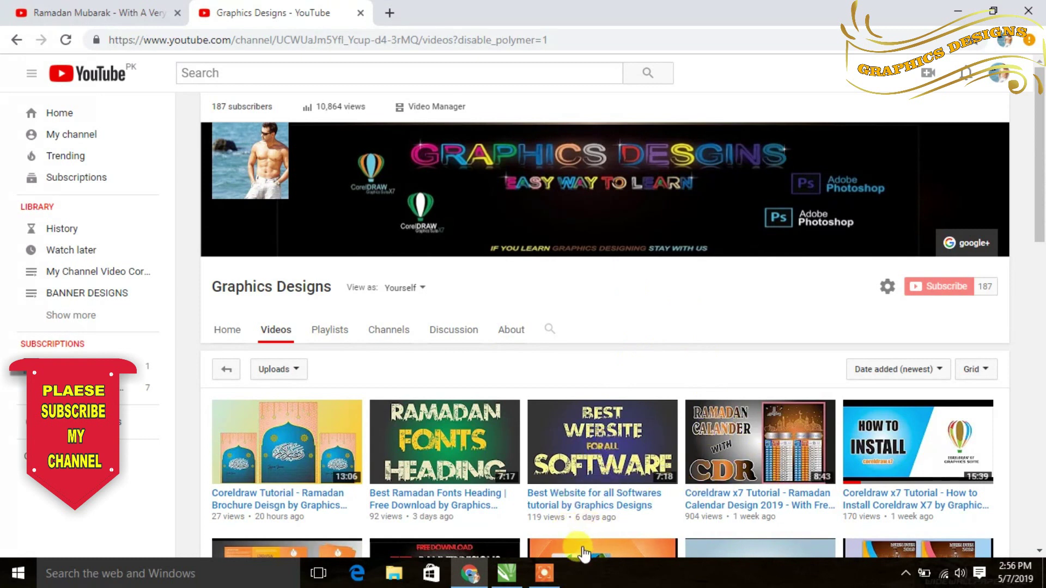
{"action": "left_click", "coordinate": [507, 570]}
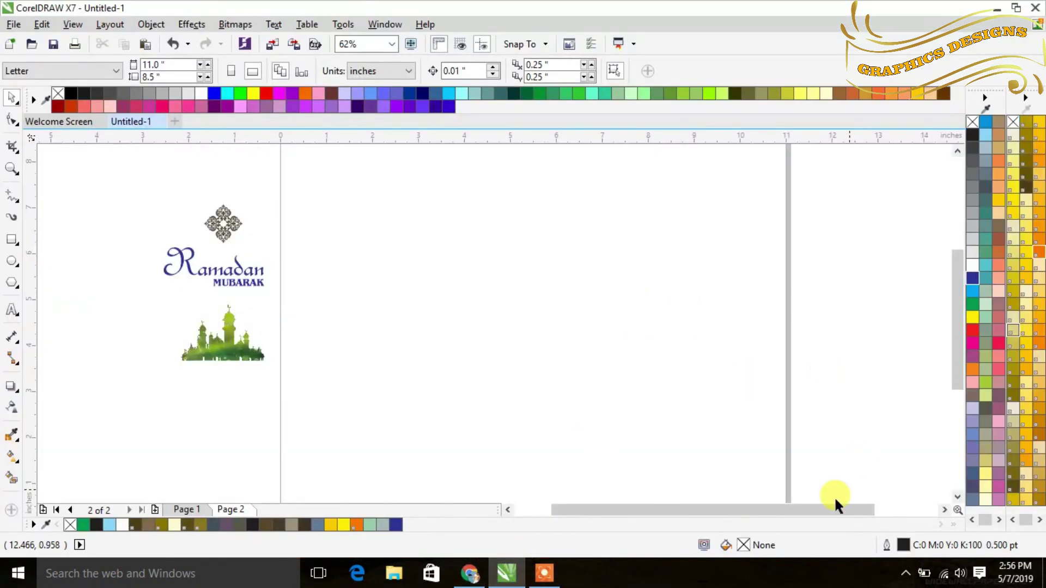
- Nudge the floral ornament above the Ramadan Mubarak text slightly to the right
{"action": "left_click_drag", "start_coordinate": [736, 510], "coordinate": [731, 512]}
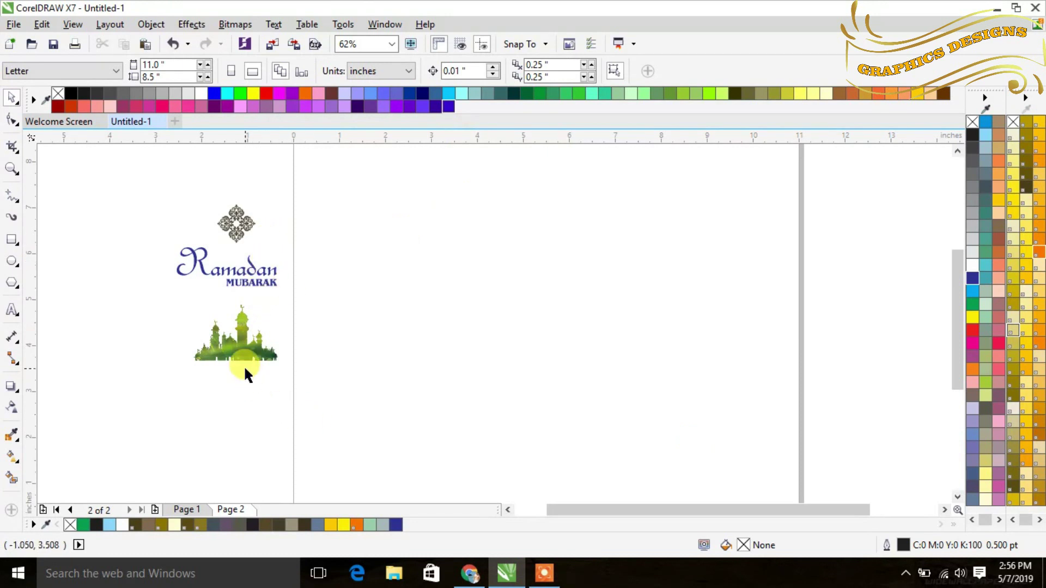
{"action": "left_click", "coordinate": [263, 352]}
{"action": "left_click", "coordinate": [351, 400]}
{"action": "mouse_move", "coordinate": [243, 224]}
{"action": "left_mouse_down"}
{"action": "mouse_move", "coordinate": [234, 207]}
{"action": "mouse_move", "coordinate": [242, 211]}
{"action": "left_mouse_up"}
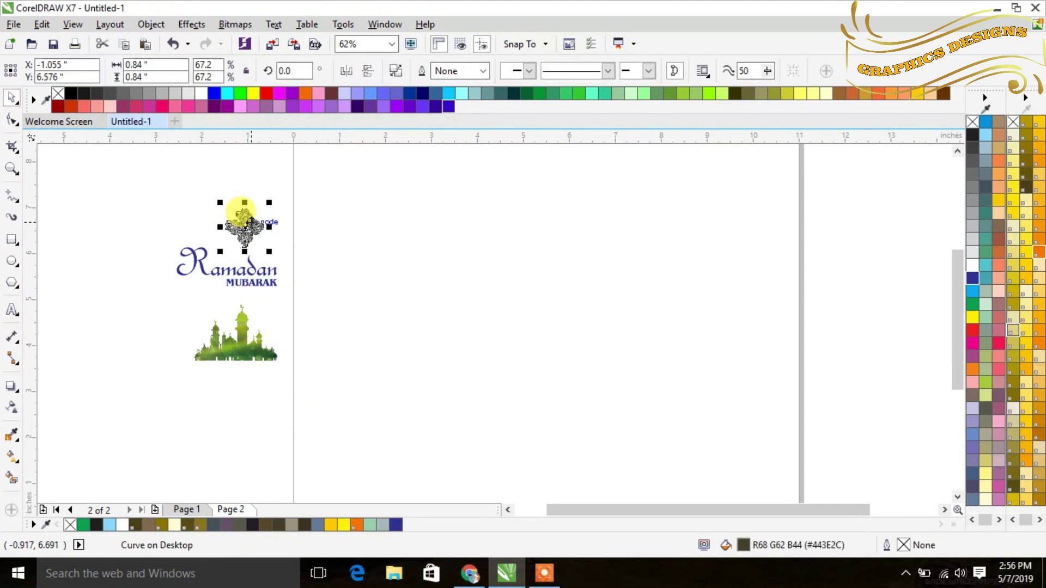
{"action": "left_click", "coordinate": [321, 246]}
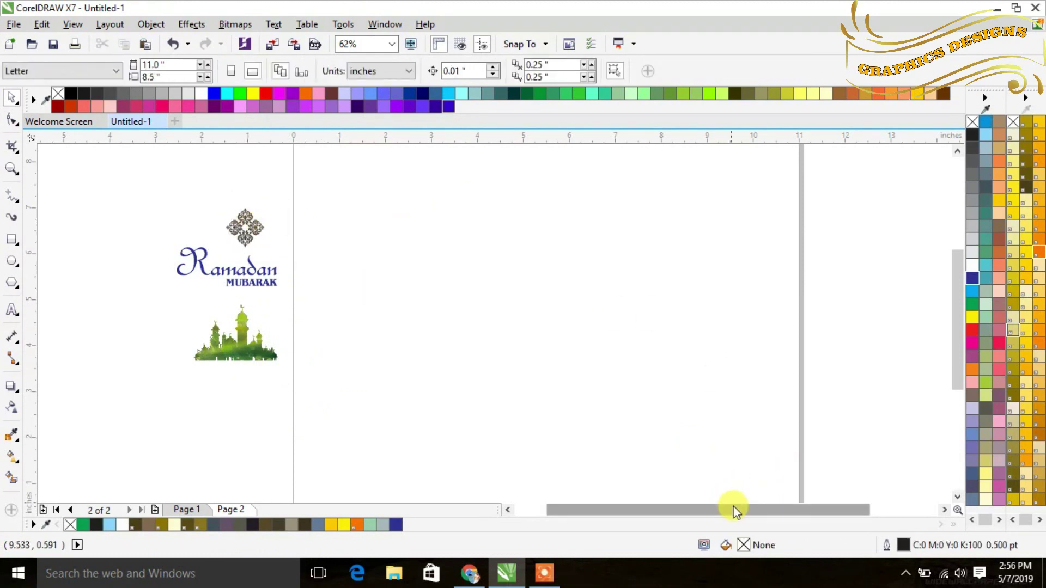
{"action": "left_click_drag", "start_coordinate": [732, 509], "coordinate": [724, 509]}
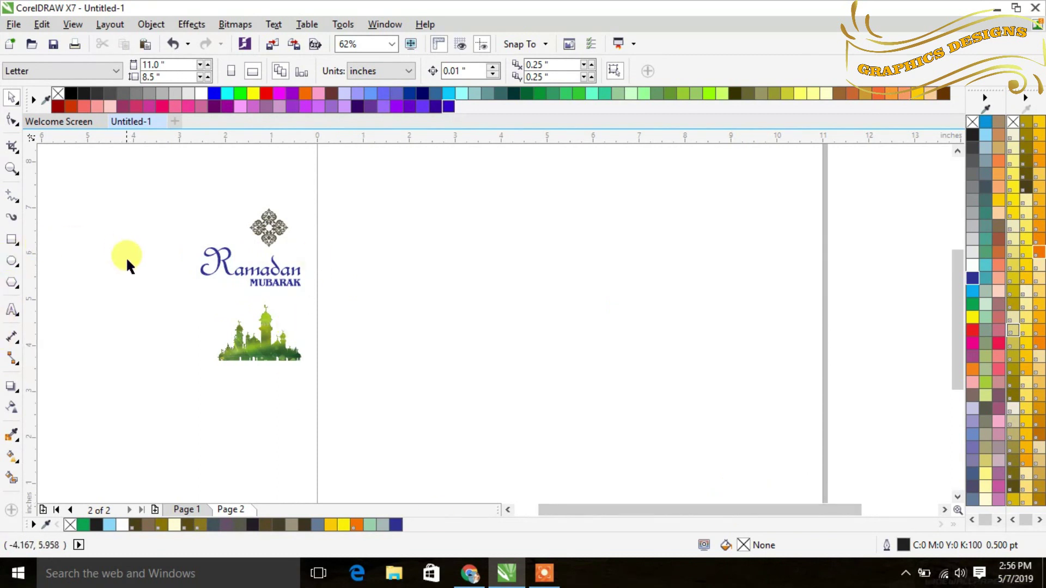
- Draw a rectangle on the page and set its size to 7.5 by 4.5 inches
{"action": "left_click", "coordinate": [12, 241]}
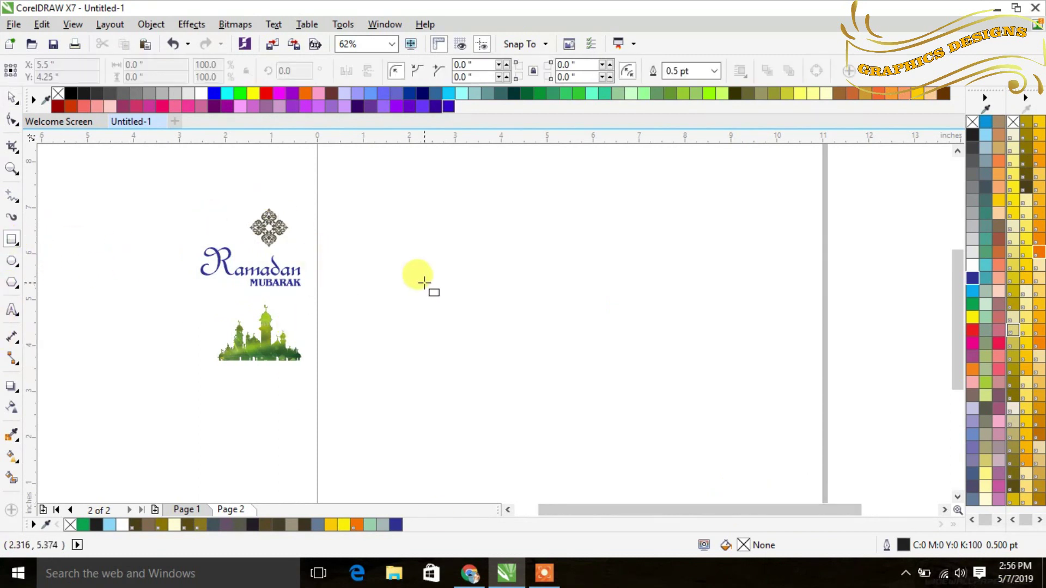
{"action": "left_click_drag", "start_coordinate": [379, 226], "coordinate": [774, 434]}
{"action": "left_click", "coordinate": [149, 67]}
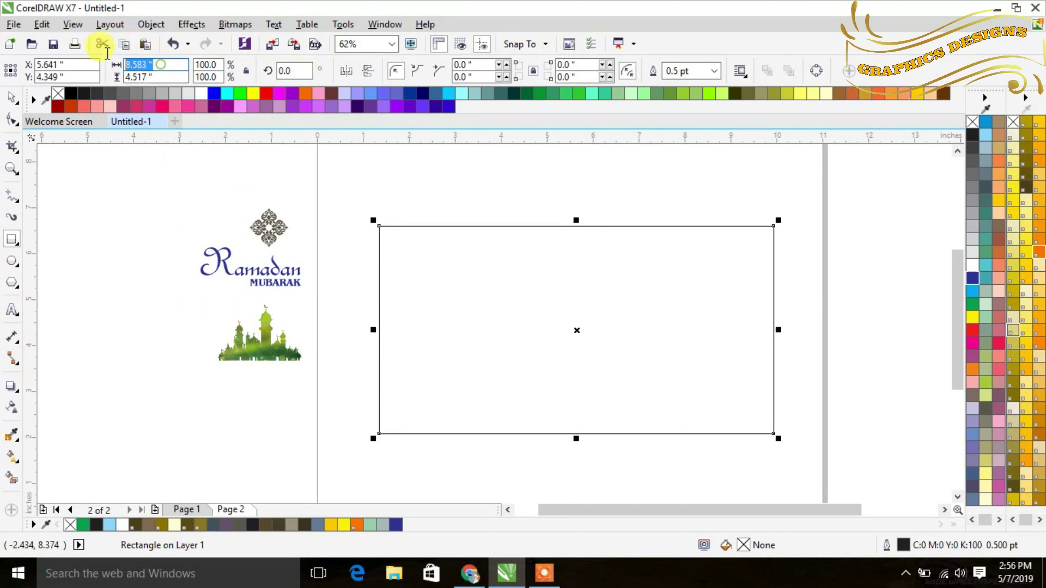
{"action": "type", "text": "7"}
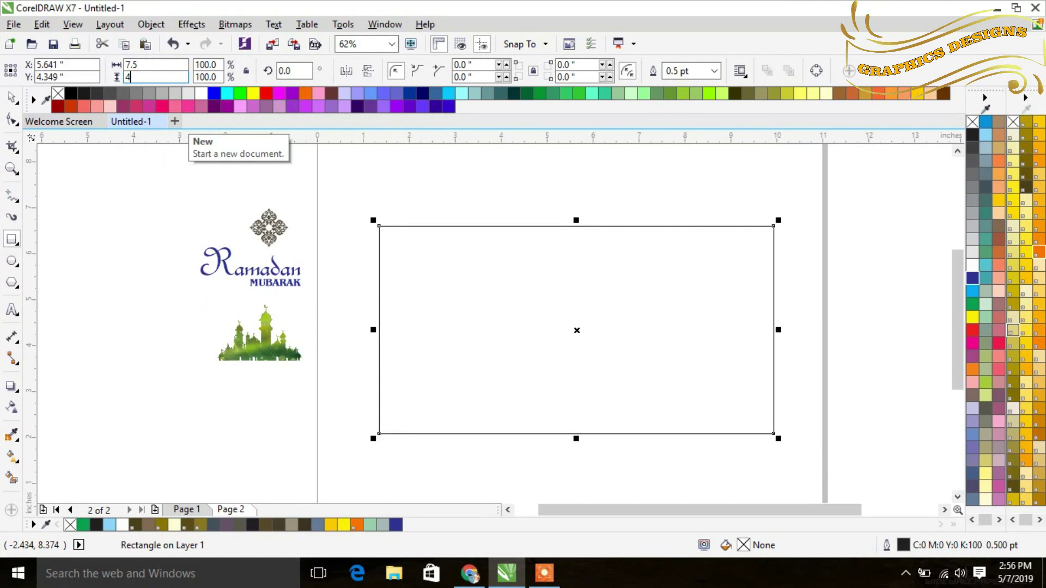
{"action": "type", "text": ".5"}
{"action": "key", "text": "Return"}
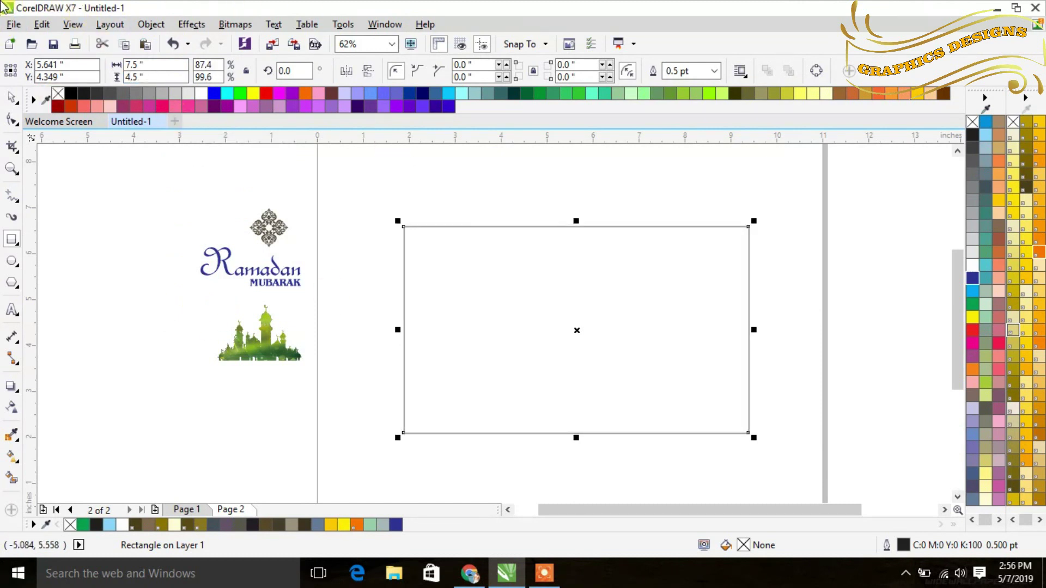
{"action": "left_click", "coordinate": [13, 98]}
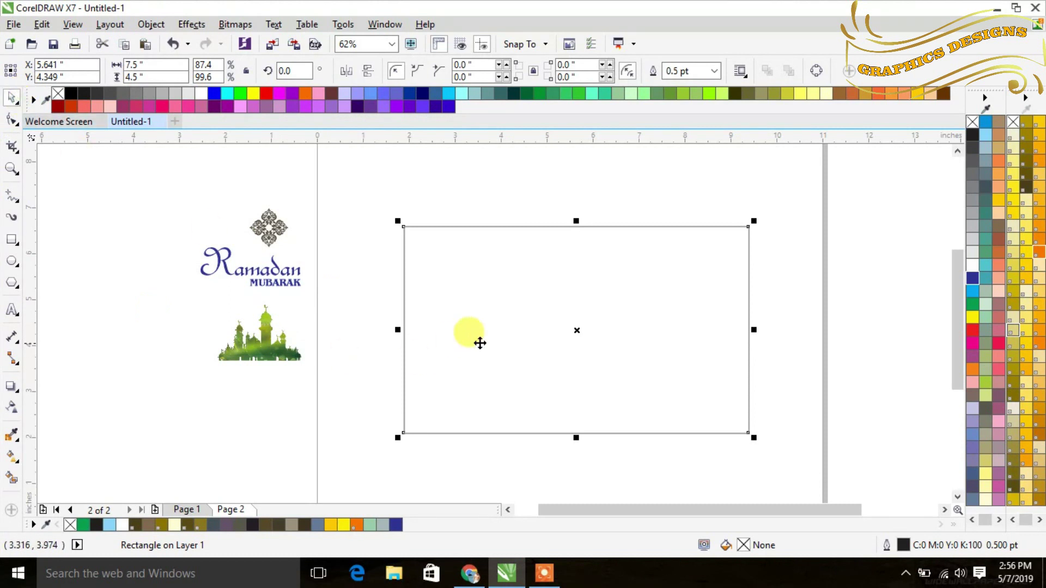
- Apply an elliptical fountain fill to the rectangle and pull its edge out near the right side
{"action": "left_click", "coordinate": [12, 456]}
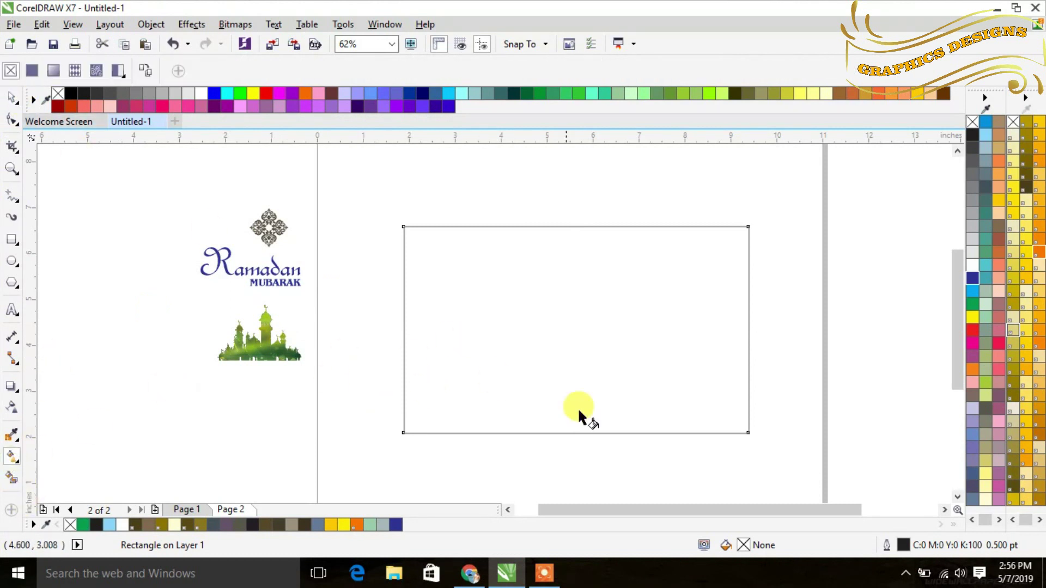
{"action": "left_click_drag", "start_coordinate": [528, 314], "coordinate": [704, 387]}
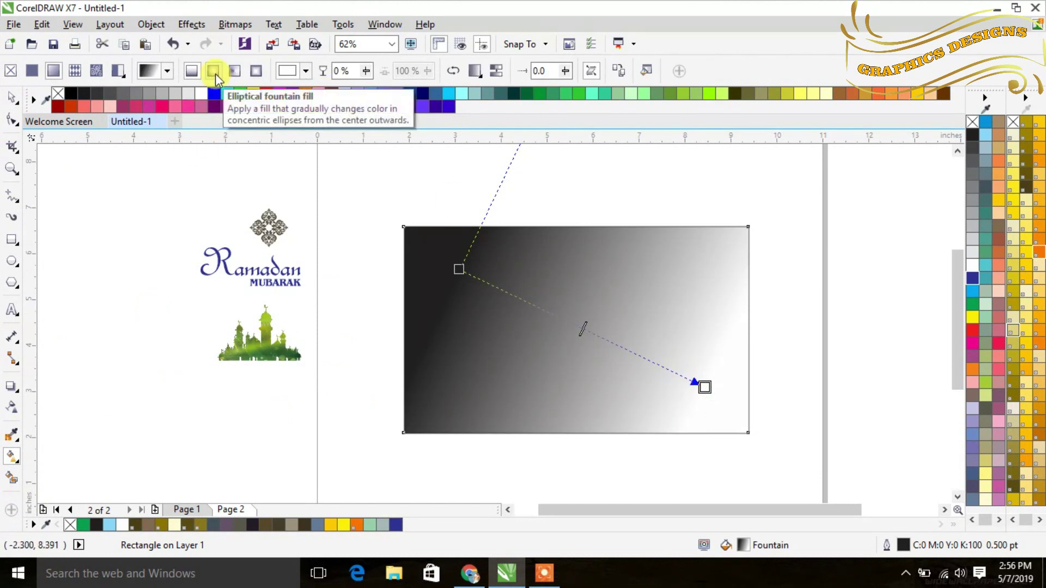
{"action": "left_click", "coordinate": [215, 73]}
{"action": "left_click_drag", "start_coordinate": [705, 387], "coordinate": [726, 334]}
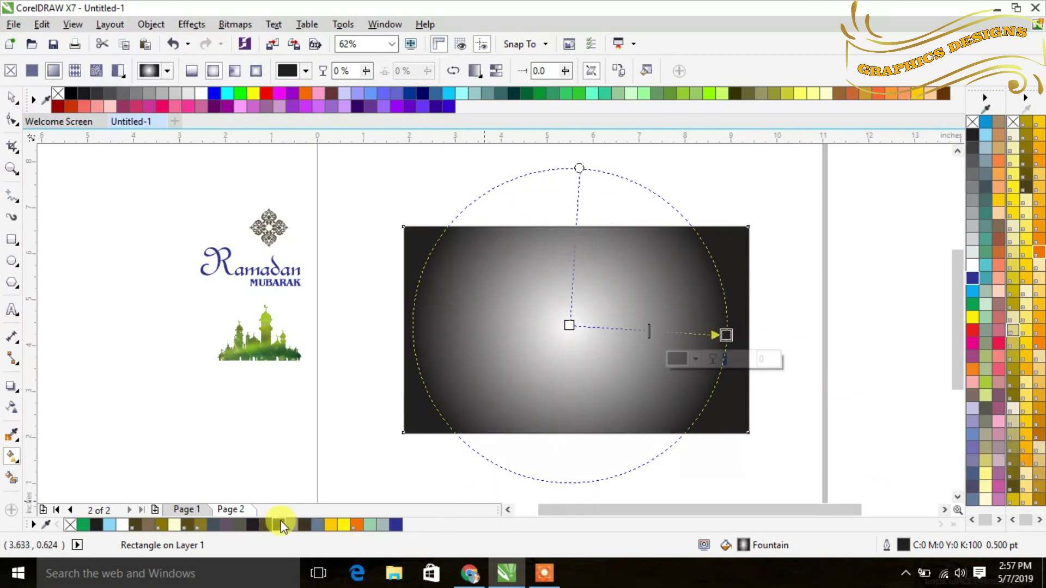
- Colour the gradient's outer node near-black and its inner node dark olive brown, with the inner node at the rectangle's centre
{"action": "left_click", "coordinate": [253, 524]}
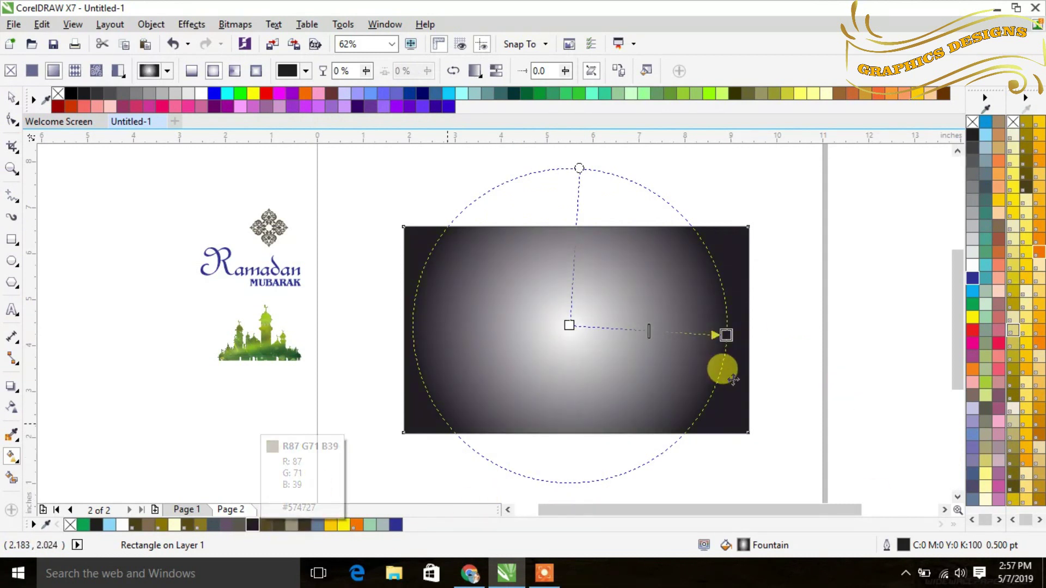
{"action": "left_click_drag", "start_coordinate": [569, 325], "coordinate": [575, 329]}
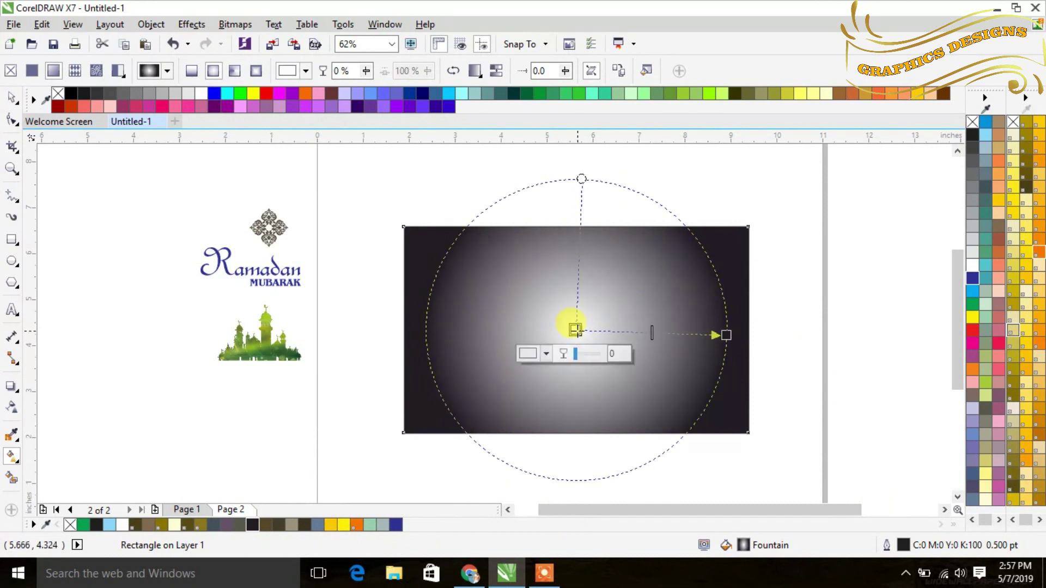
{"action": "left_click", "coordinate": [275, 526]}
{"action": "left_click", "coordinate": [267, 527]}
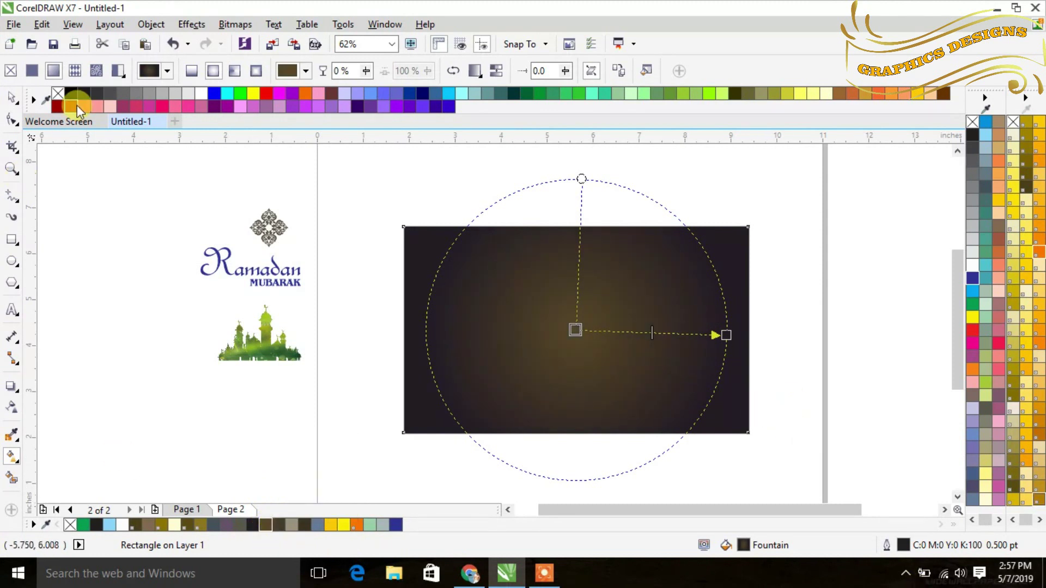
{"action": "left_click", "coordinate": [9, 104]}
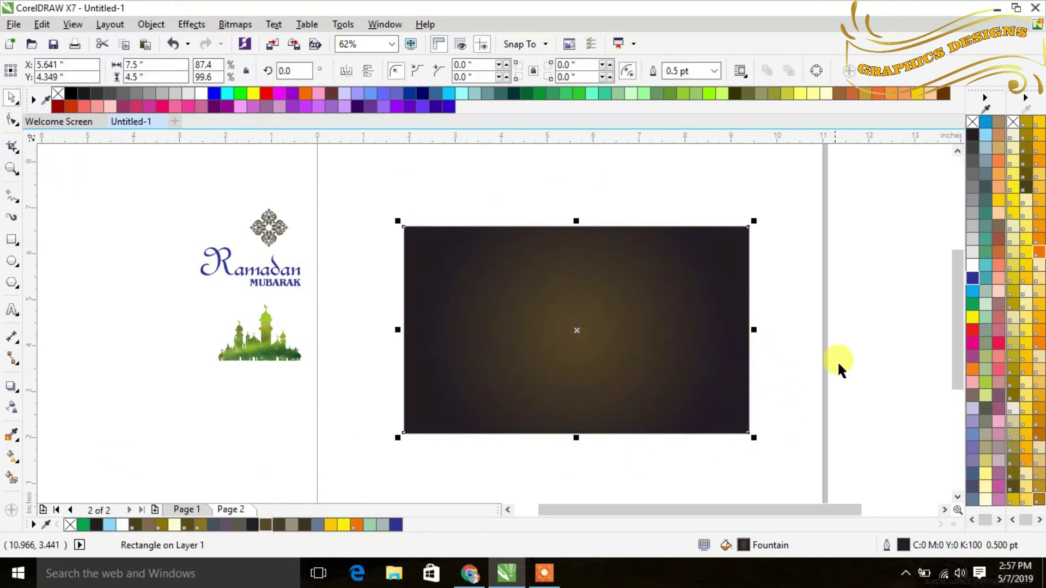
{"action": "left_click", "coordinate": [807, 350]}
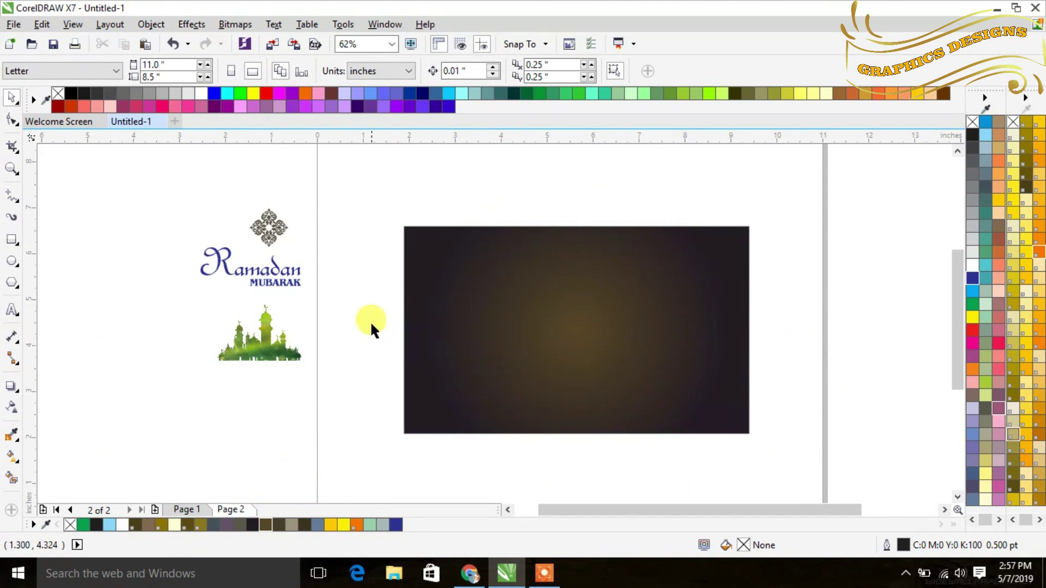
- Move the floral ornament to the right of the rectangle and place a copy directly beside it
{"action": "left_click_drag", "start_coordinate": [284, 223], "coordinate": [805, 241]}
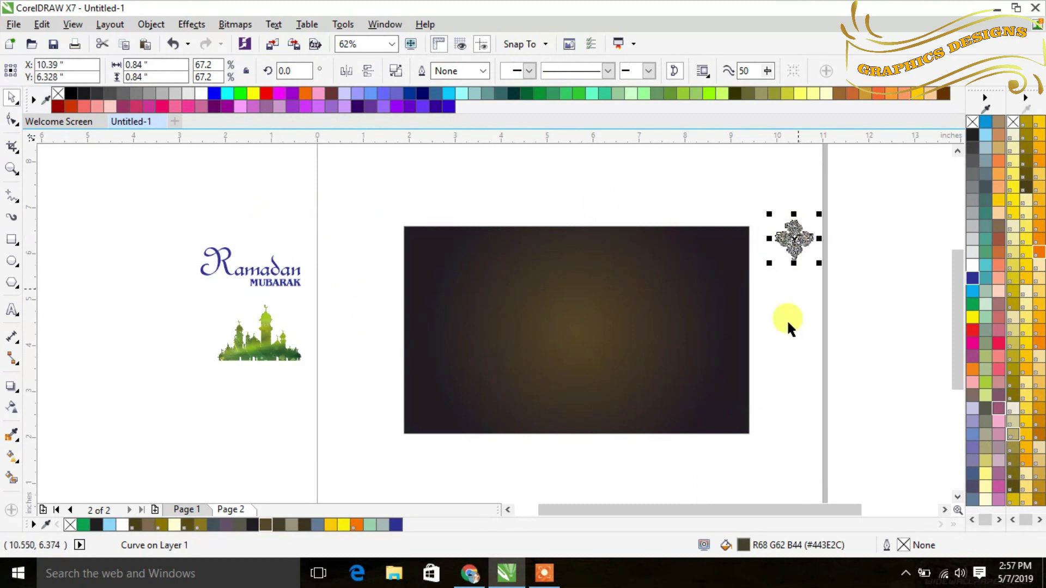
{"action": "left_click_drag", "start_coordinate": [793, 509], "coordinate": [888, 518]}
{"action": "left_click_drag", "start_coordinate": [577, 235], "coordinate": [645, 242]}
{"action": "scroll", "coordinate": [646, 257], "scroll_direction": "up", "scroll_amount": 2}
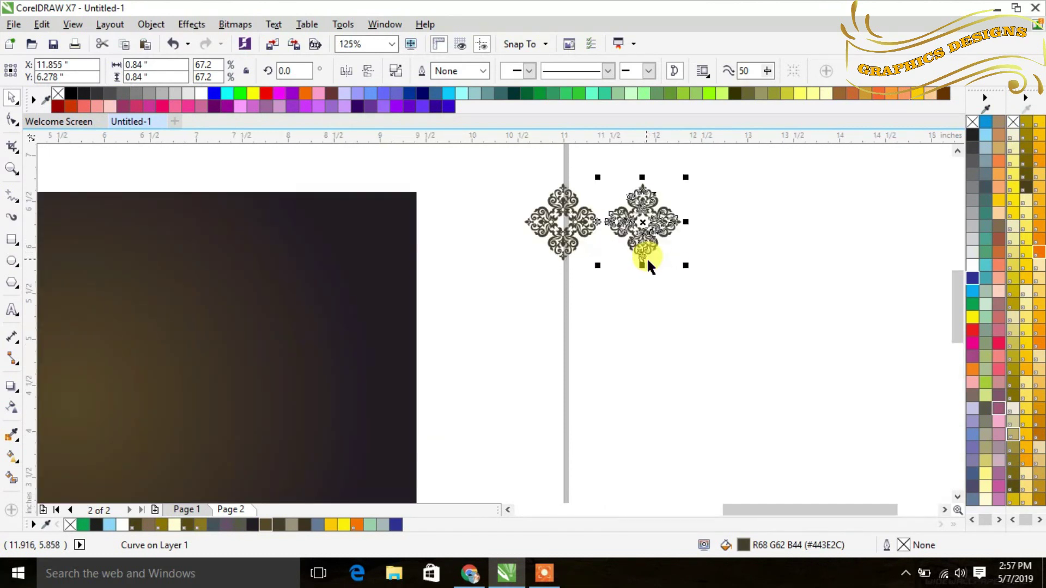
{"action": "scroll", "coordinate": [615, 260], "scroll_direction": "down", "scroll_amount": 2}
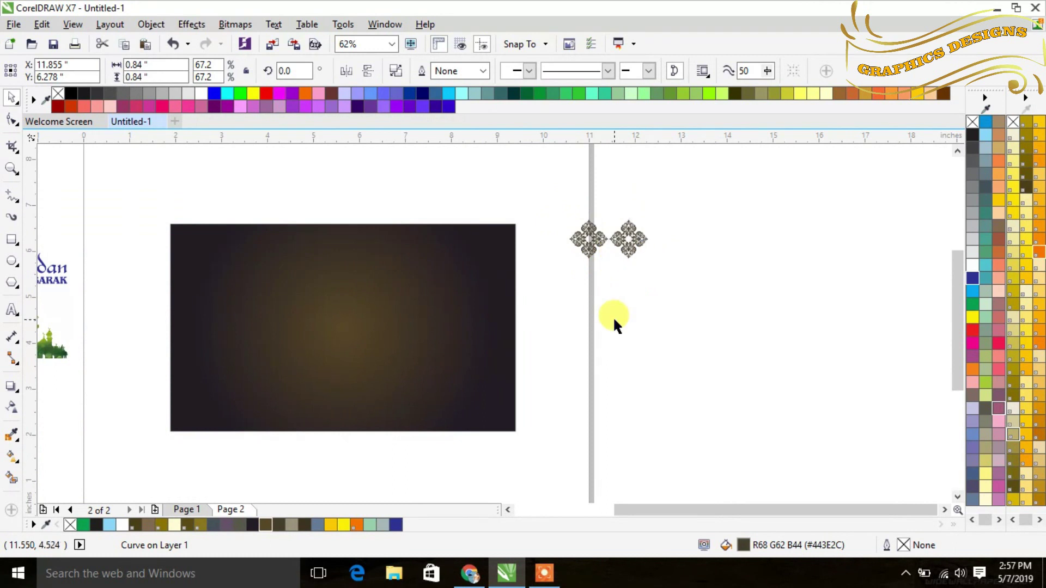
- Repeat the ornament duplication to build a horizontal row of eleven ornaments
{"action": "key", "text": "ctrl+d"}
{"action": "key", "text": "ctrl+d"}
{"action": "key", "text": "ctrl+d"}
{"action": "key", "text": "ctrl+d"}
{"action": "key", "text": "ctrl+d"}
{"action": "key", "text": "ctrl+d"}
{"action": "key", "text": "ctrl+d"}
{"action": "key", "text": "ctrl+d"}
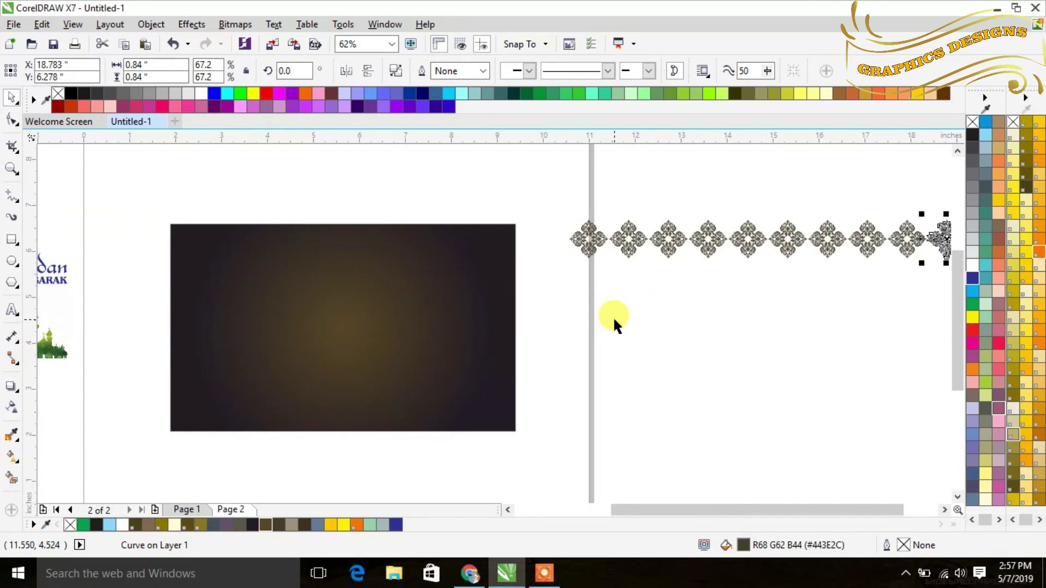
{"action": "left_click_drag", "start_coordinate": [712, 511], "coordinate": [751, 510]}
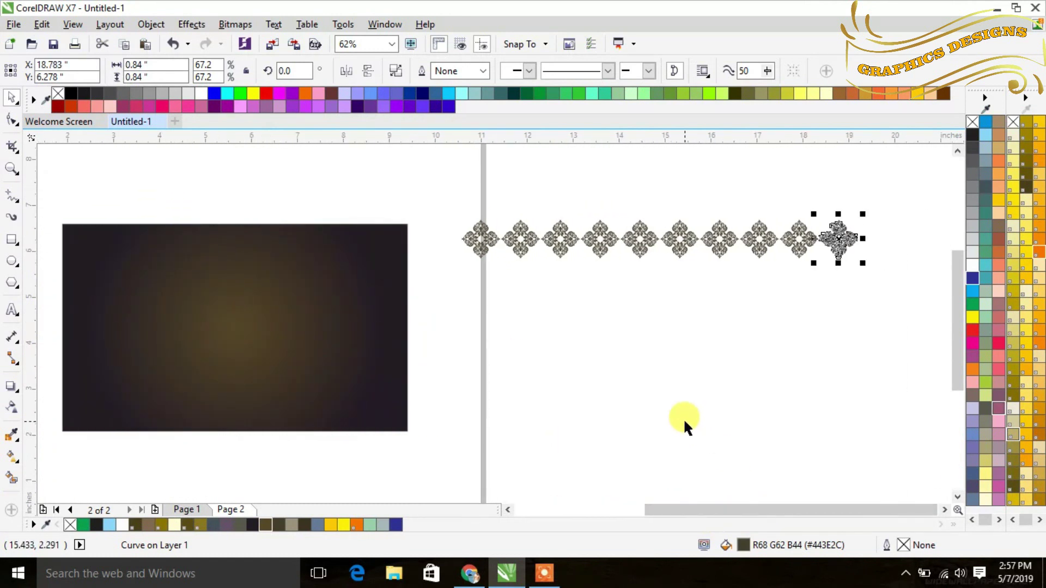
{"action": "left_click", "coordinate": [683, 419]}
{"action": "key", "text": "ctrl+e"}
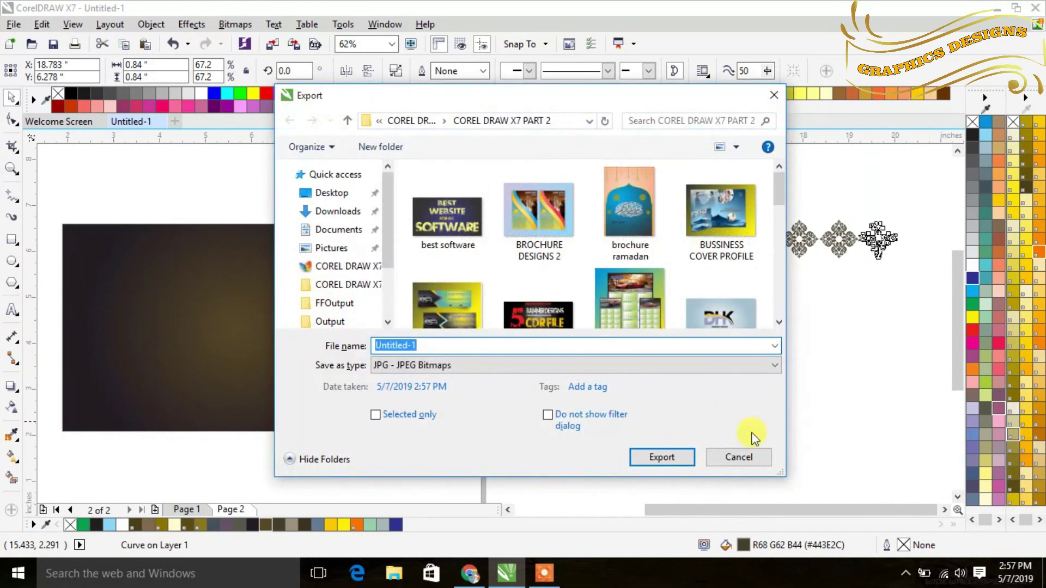
{"action": "left_click", "coordinate": [762, 453]}
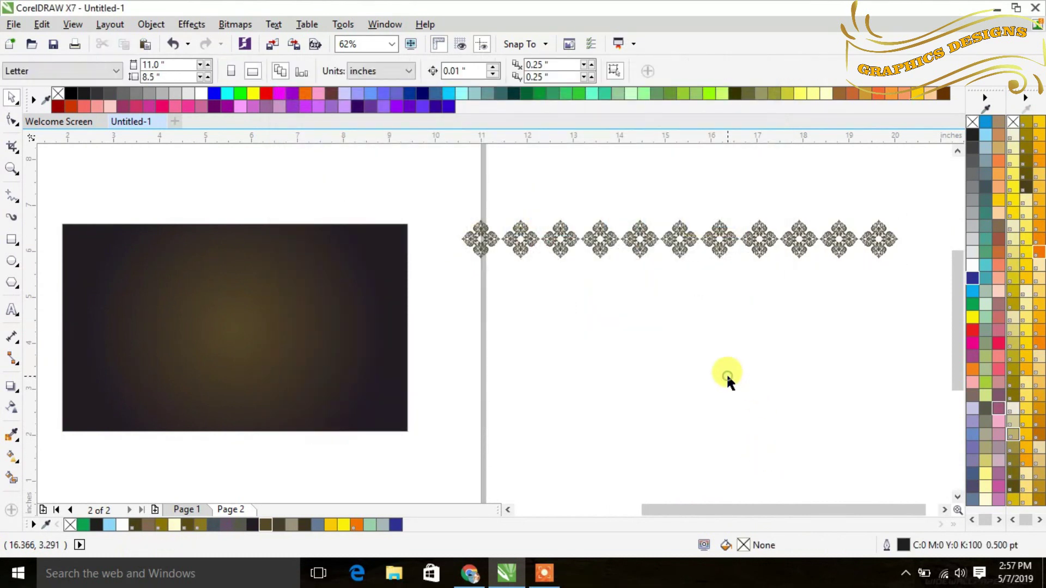
- Copy the ornament row diagonally down-left by half a motif to form a staggered second row
{"action": "left_click_drag", "start_coordinate": [450, 197], "coordinate": [910, 276]}
{"action": "left_click_drag", "start_coordinate": [675, 242], "coordinate": [655, 265]}
{"action": "left_click", "coordinate": [653, 195]}
- Copy the two staggered rows directly below and repeat the copy until the pattern has ten rows
{"action": "left_click_drag", "start_coordinate": [429, 197], "coordinate": [924, 304]}
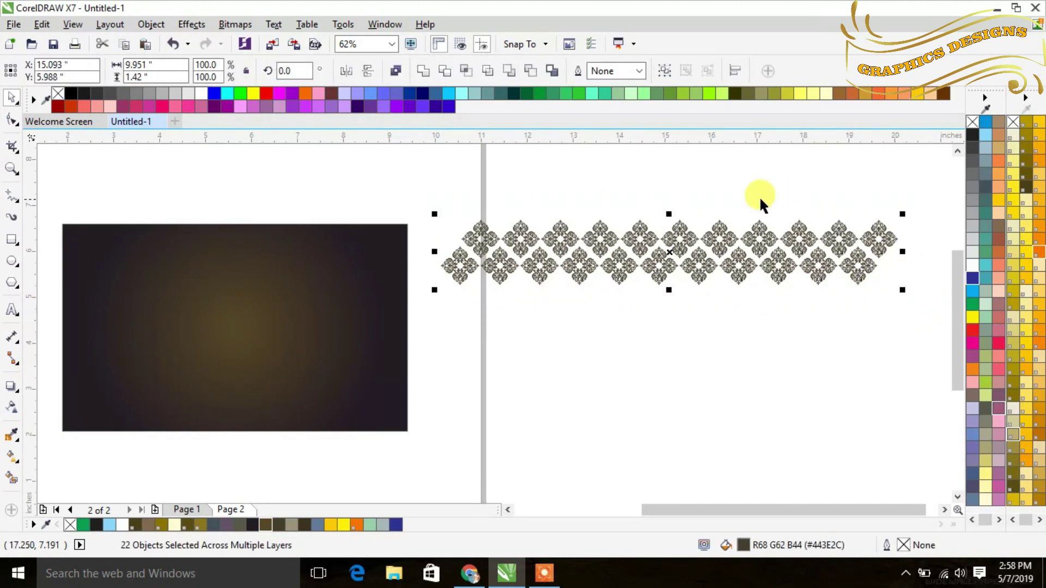
{"action": "left_click_drag", "start_coordinate": [675, 256], "coordinate": [675, 306]}
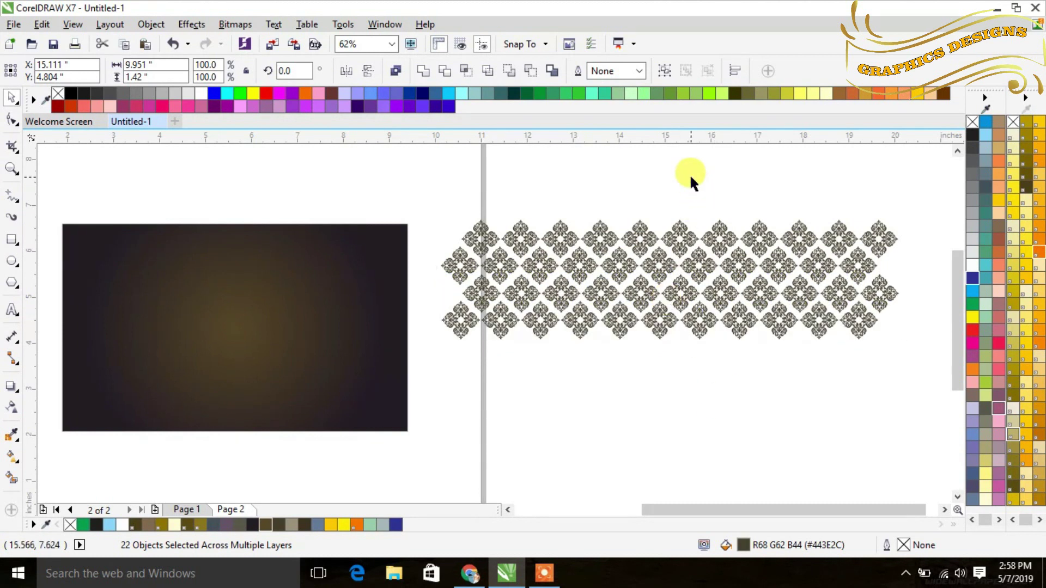
{"action": "key", "text": "ctrl+r"}
{"action": "key", "text": "ctrl+r"}
{"action": "key", "text": "ctrl+r"}
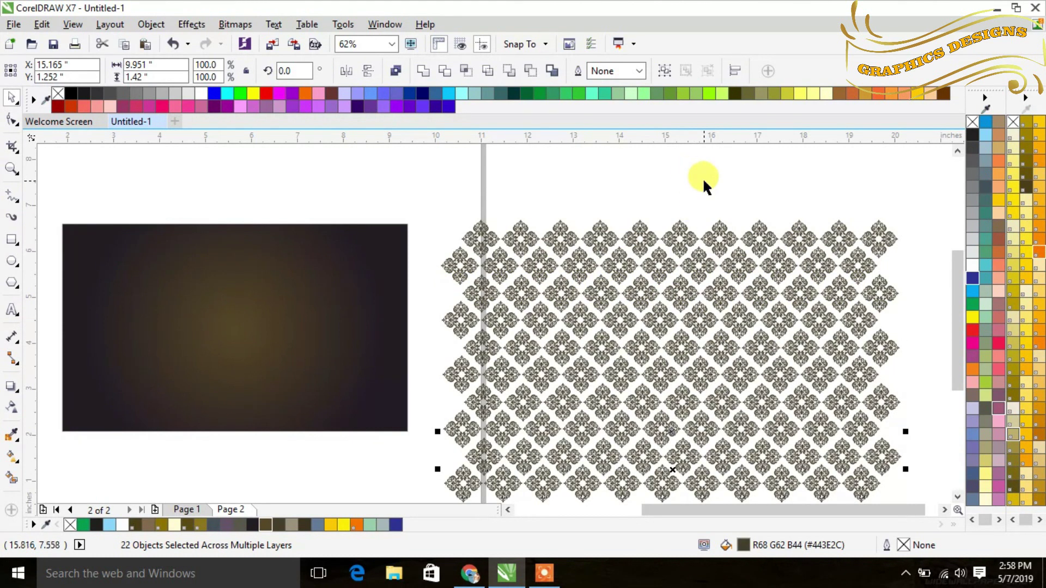
- Select all the ornaments in the pattern and group them
{"action": "scroll", "coordinate": [576, 268], "scroll_direction": "down", "scroll_amount": 2}
{"action": "left_click_drag", "start_coordinate": [503, 219], "coordinate": [773, 414]}
{"action": "left_click", "coordinate": [665, 71]}
- Place a copy of the pattern group left of the page and scale it to about 6.65 by 4.09 inches
{"action": "left_click_drag", "start_coordinate": [625, 304], "coordinate": [137, 273]}
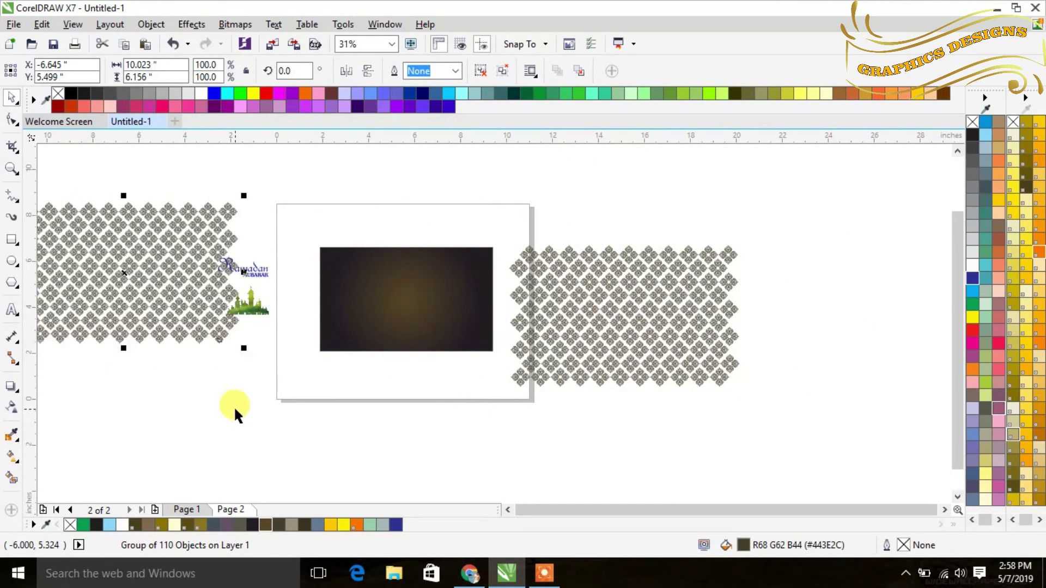
{"action": "left_click_drag", "start_coordinate": [243, 351], "coordinate": [167, 300]}
{"action": "left_click_drag", "start_coordinate": [138, 261], "coordinate": [169, 272]}
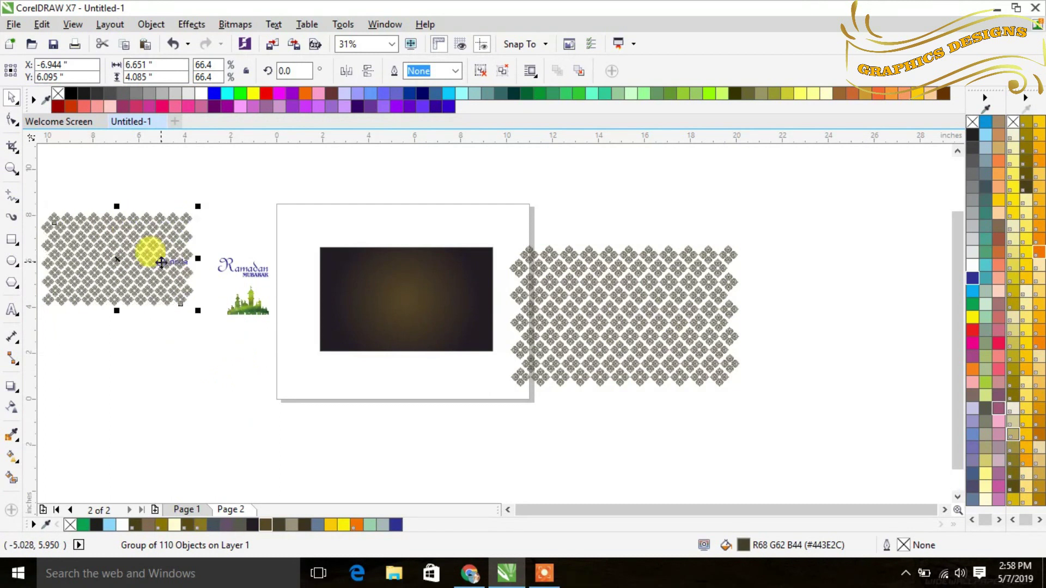
- Place the large ornament pattern group inside the dark gradient rectangle as a PowerClip
{"action": "left_click_drag", "start_coordinate": [561, 317], "coordinate": [757, 404]}
{"action": "left_click_drag", "start_coordinate": [596, 312], "coordinate": [607, 324]}
{"action": "key", "text": "shift+F2"}
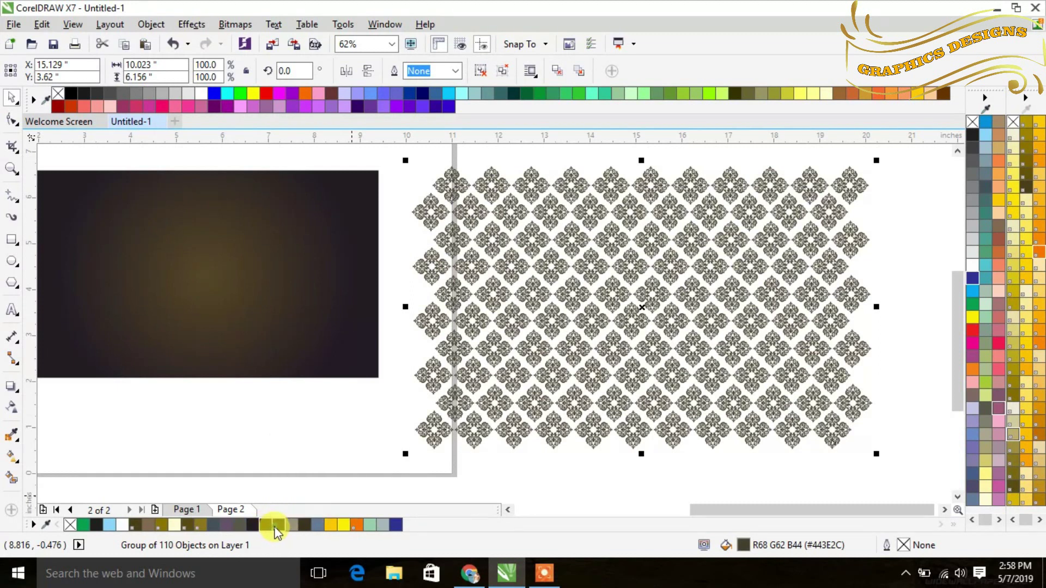
{"action": "left_click", "coordinate": [379, 411]}
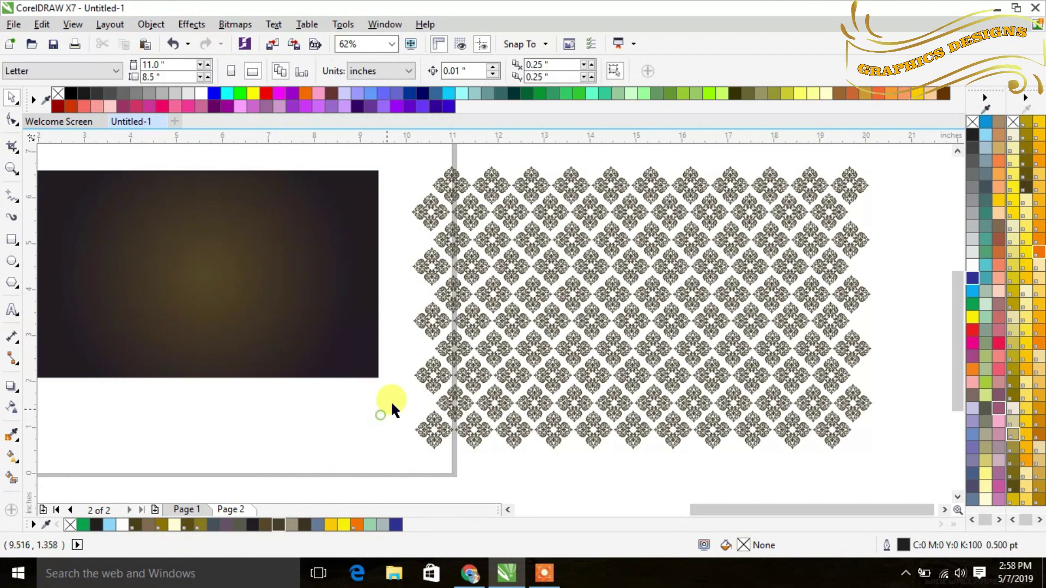
{"action": "left_click_drag", "start_coordinate": [635, 325], "coordinate": [884, 460]}
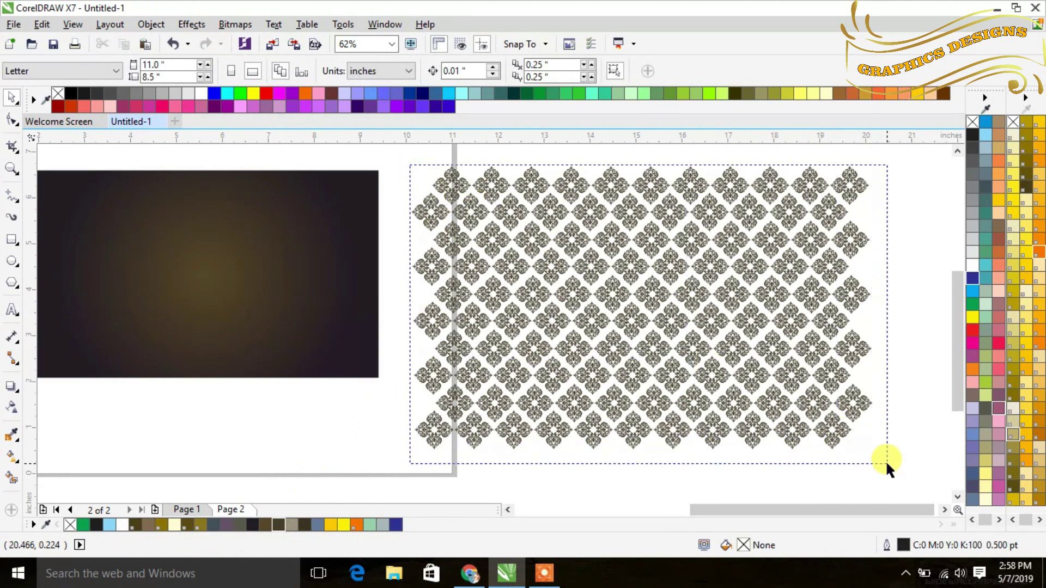
{"action": "right_click", "coordinate": [543, 258]}
{"action": "left_click", "coordinate": [559, 186]}
{"action": "left_click", "coordinate": [307, 177]}
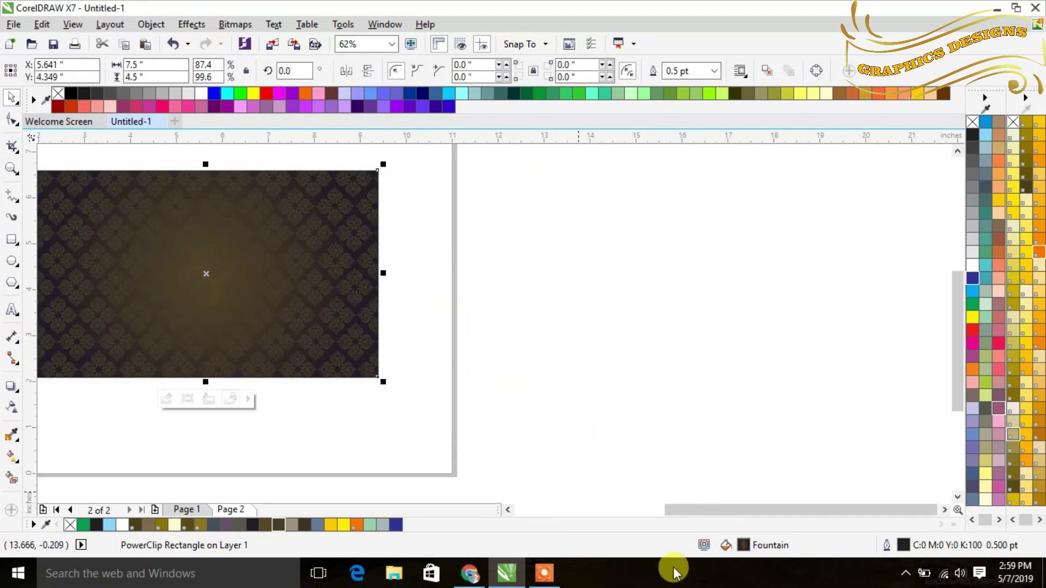
- Edit the PowerClip contents, fill the pattern group with brown R87 G71 B39, and finish editing
{"action": "left_click_drag", "start_coordinate": [715, 507], "coordinate": [666, 507]}
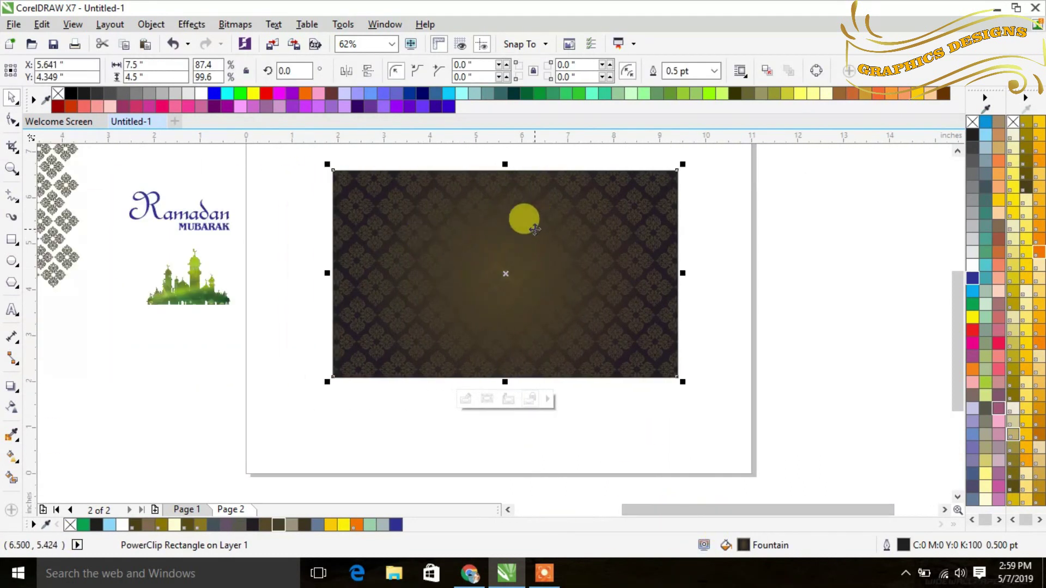
{"action": "right_click", "coordinate": [511, 209]}
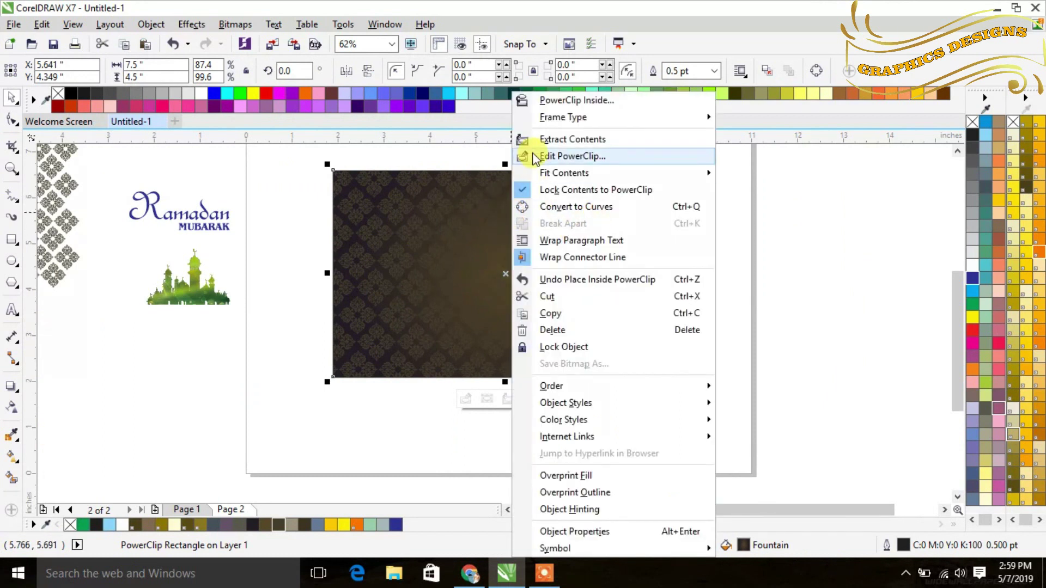
{"action": "left_click", "coordinate": [572, 156]}
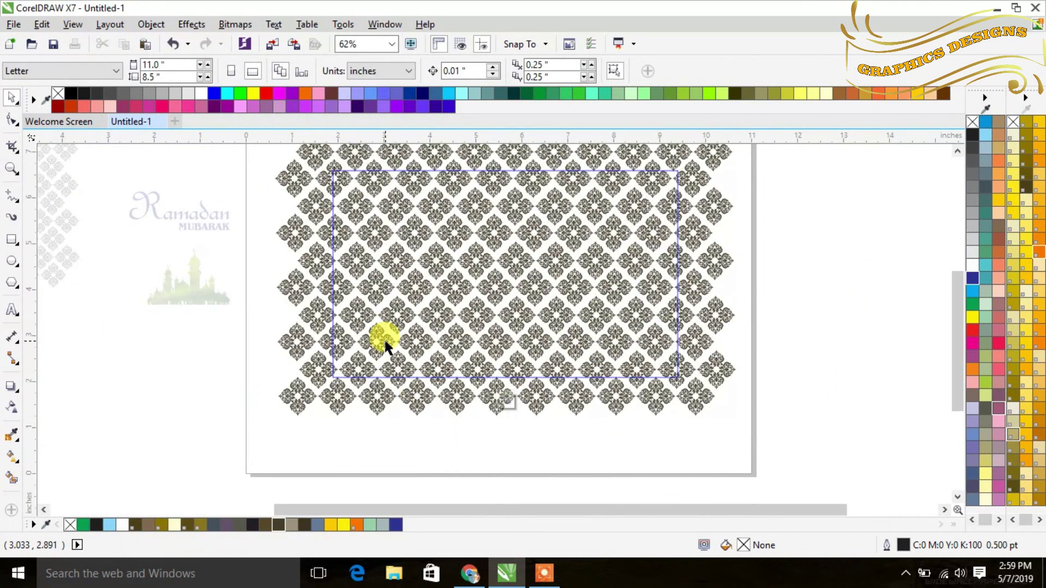
{"action": "left_click", "coordinate": [386, 346]}
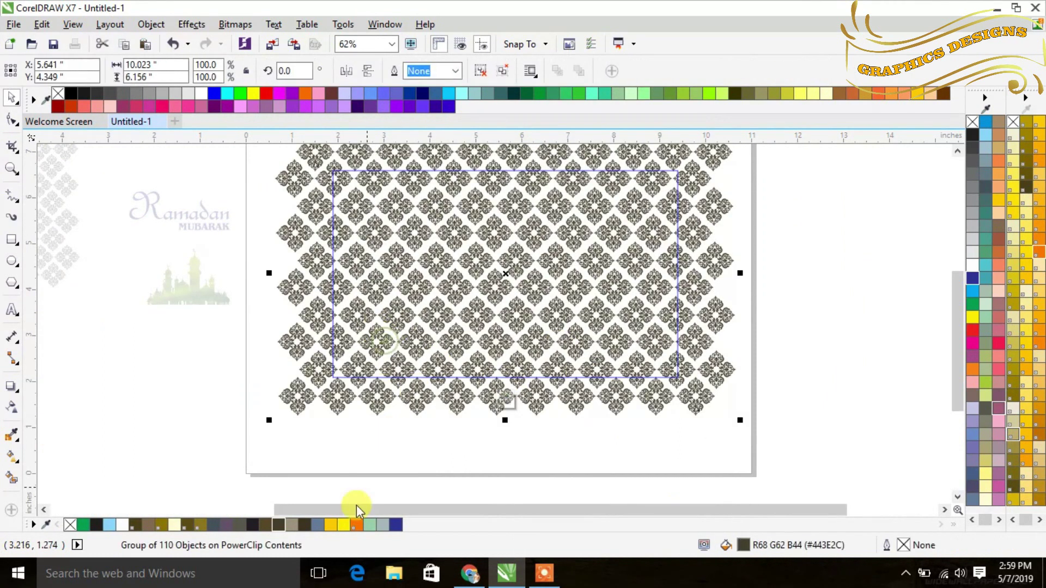
{"action": "left_click", "coordinate": [265, 525]}
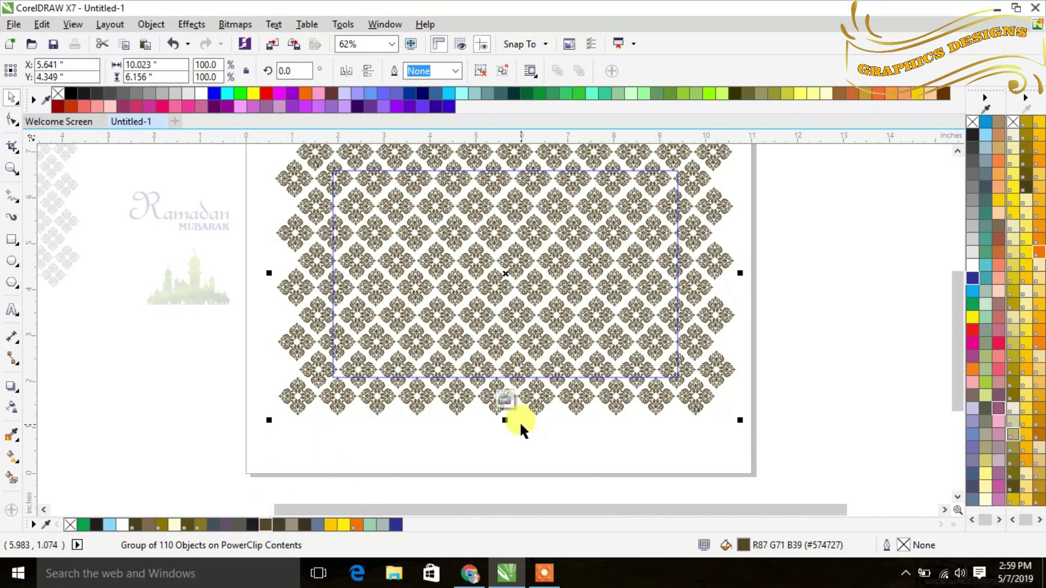
{"action": "left_click", "coordinate": [506, 399]}
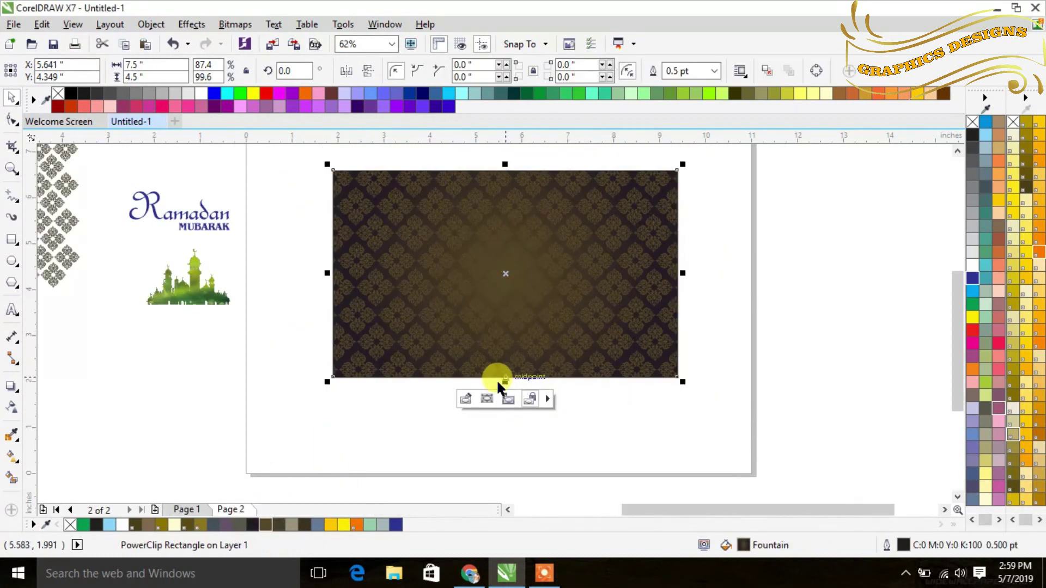
- Edit the PowerClip contents again, accept the Graphic default change, refill the pattern group with a darker brown, and finish editing
{"action": "right_click", "coordinate": [496, 338]}
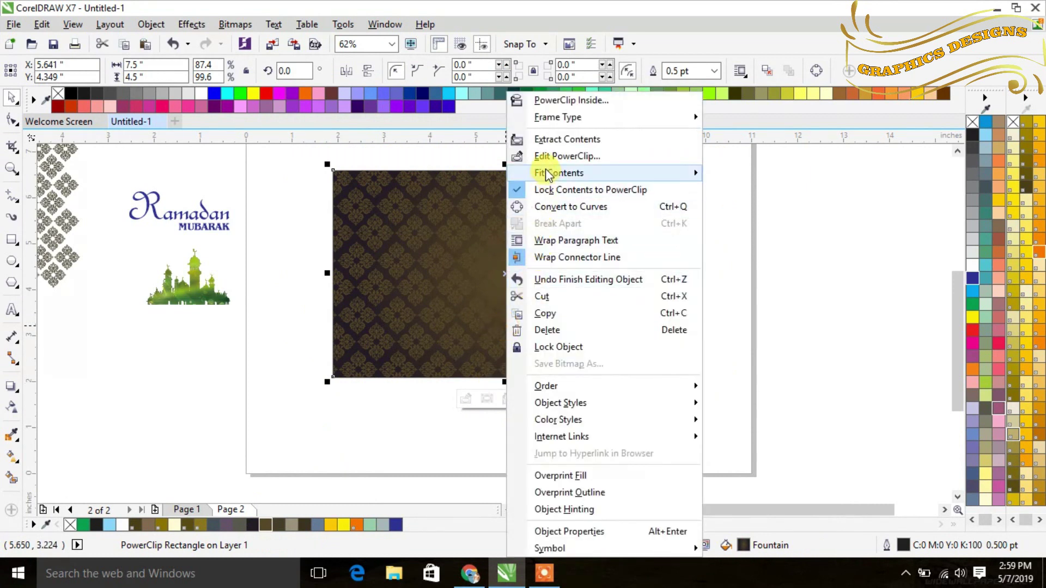
{"action": "left_click", "coordinate": [550, 157]}
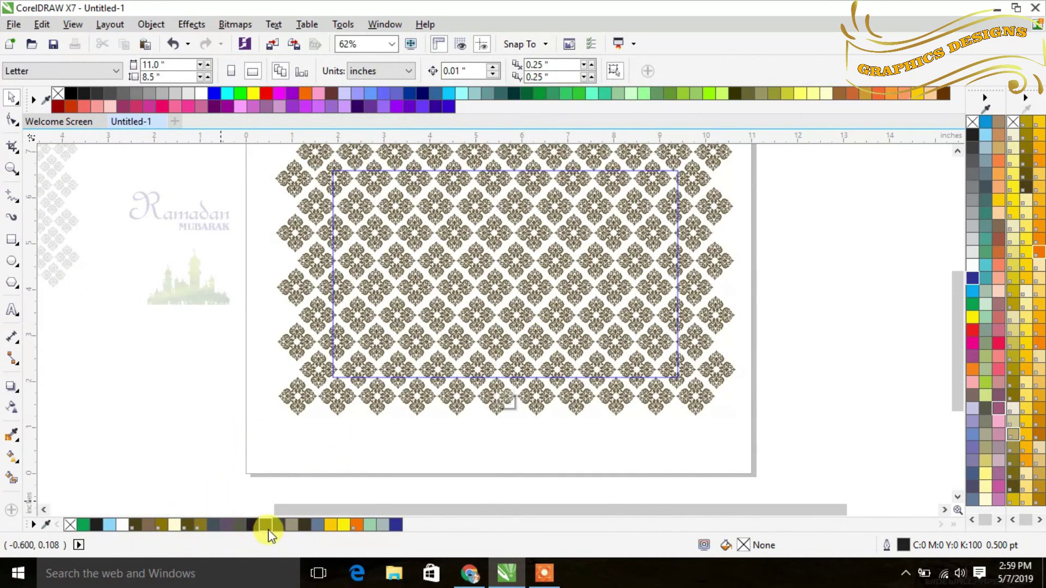
{"action": "left_click", "coordinate": [286, 525]}
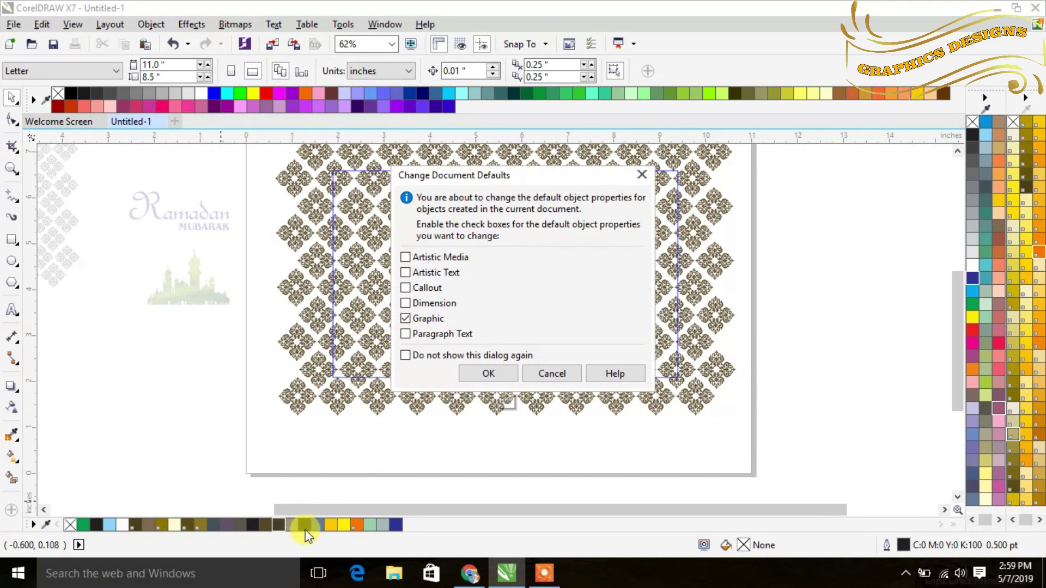
{"action": "left_click", "coordinate": [488, 373]}
{"action": "left_click", "coordinate": [435, 378]}
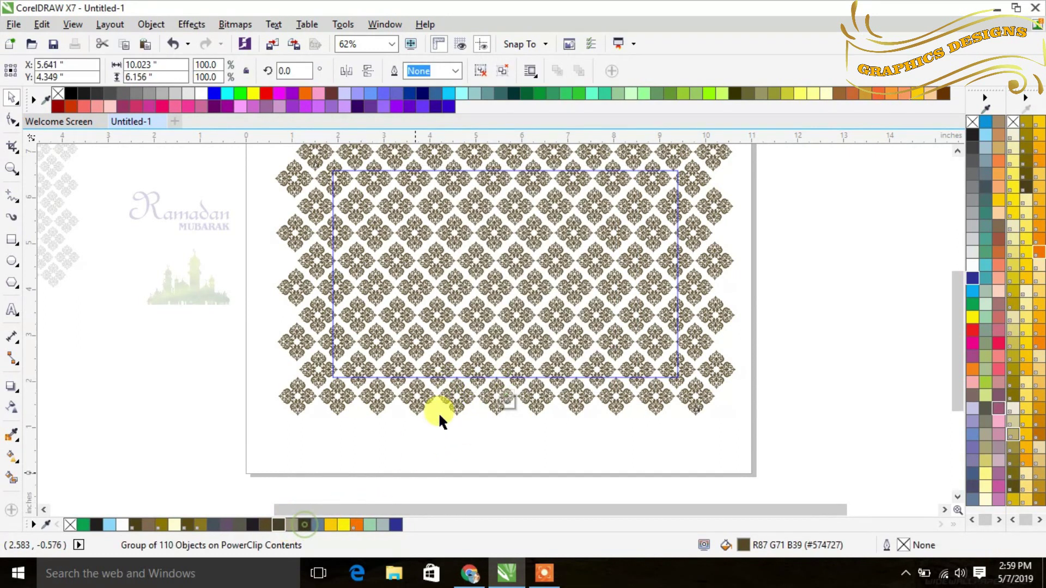
{"action": "left_click", "coordinate": [510, 397]}
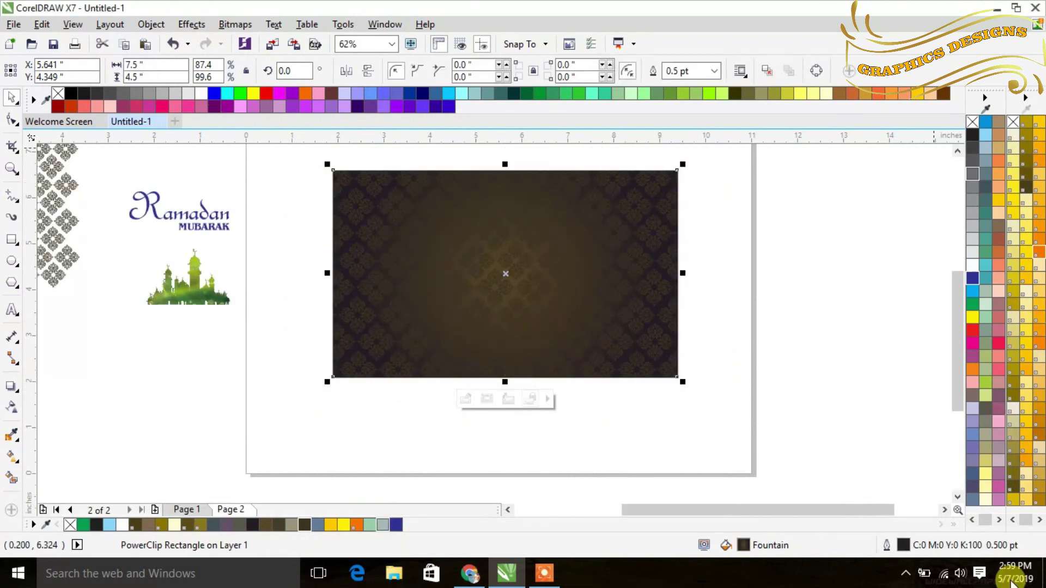
{"action": "left_click", "coordinate": [618, 440]}
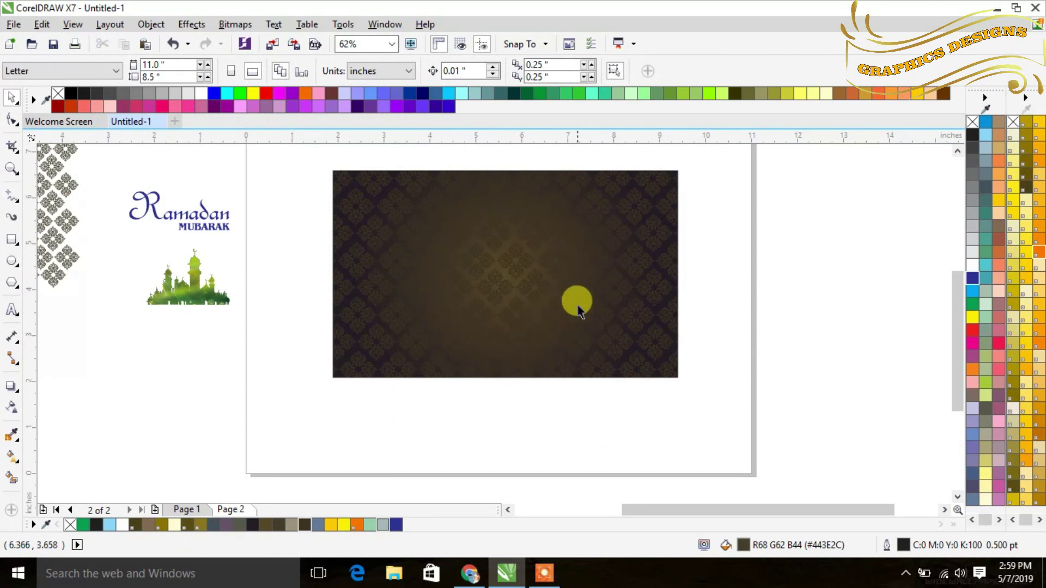
- Draw a straight diagonal Freehand line about 4.13 by 5 inches from the rectangle's upper-left corner to below its bottom edge
{"action": "mouse_move", "coordinate": [667, 509]}
{"action": "left_mouse_down"}
{"action": "mouse_move", "coordinate": [689, 509]}
{"action": "mouse_move", "coordinate": [650, 511]}
{"action": "left_mouse_up"}
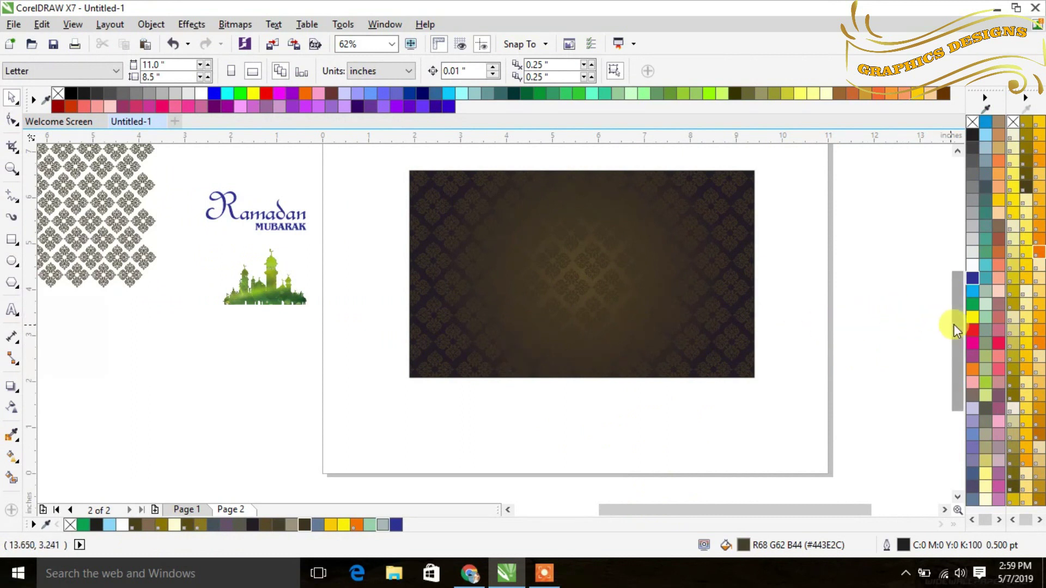
{"action": "left_click_drag", "start_coordinate": [954, 325], "coordinate": [946, 310]}
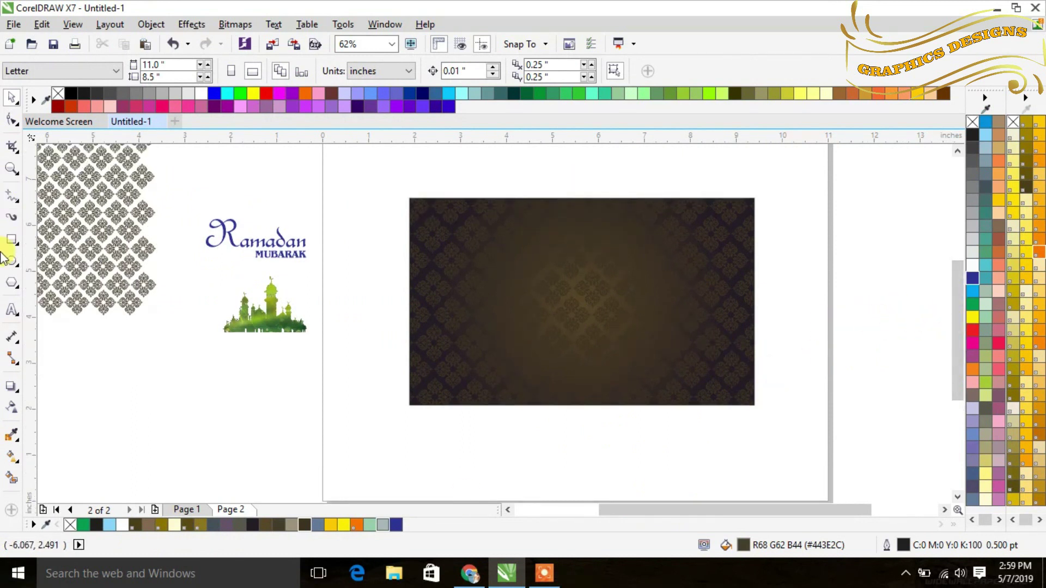
{"action": "left_click", "coordinate": [12, 194]}
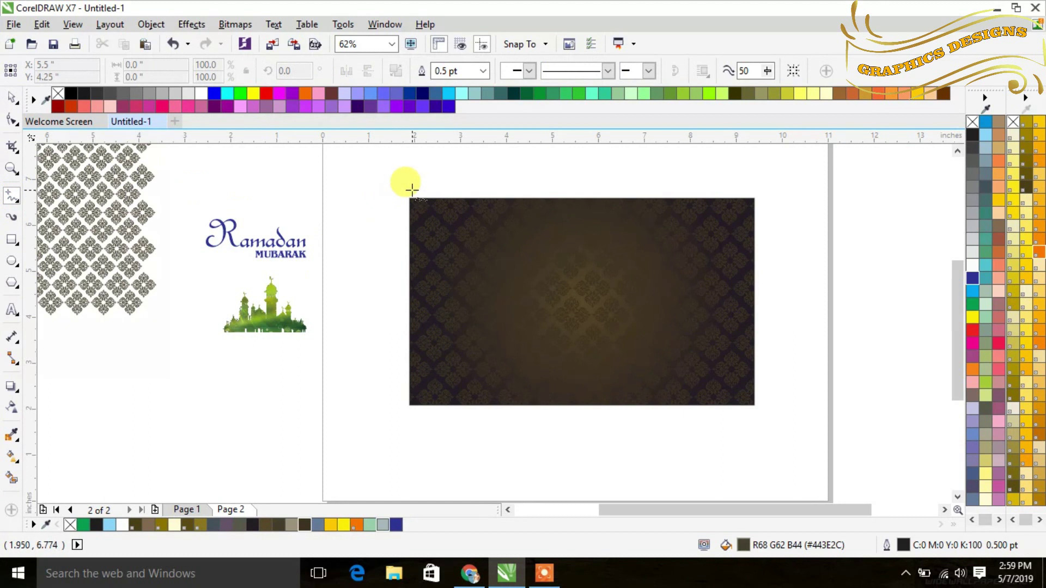
{"action": "left_click", "coordinate": [396, 198]}
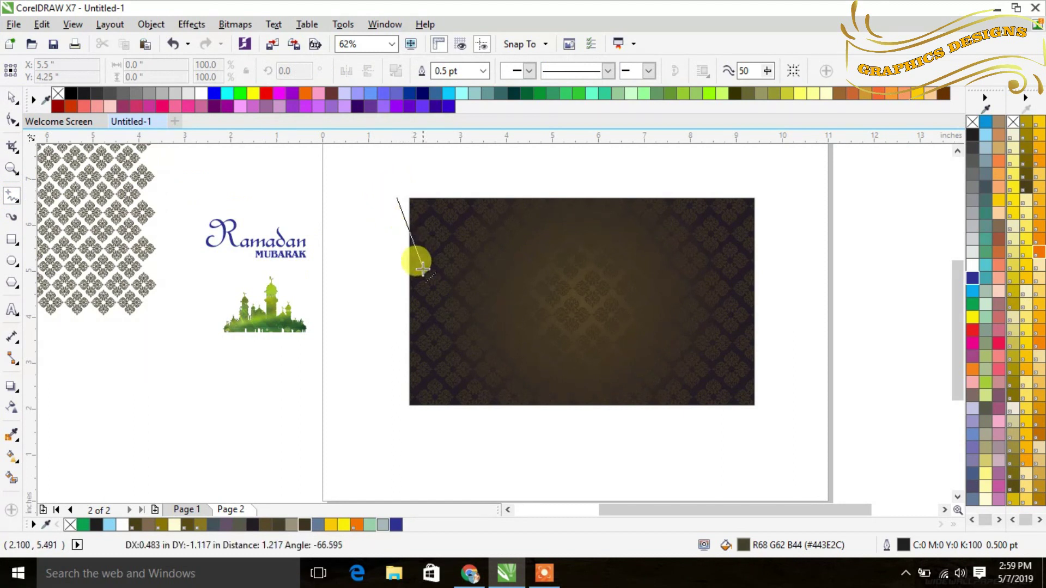
{"action": "left_click", "coordinate": [586, 428]}
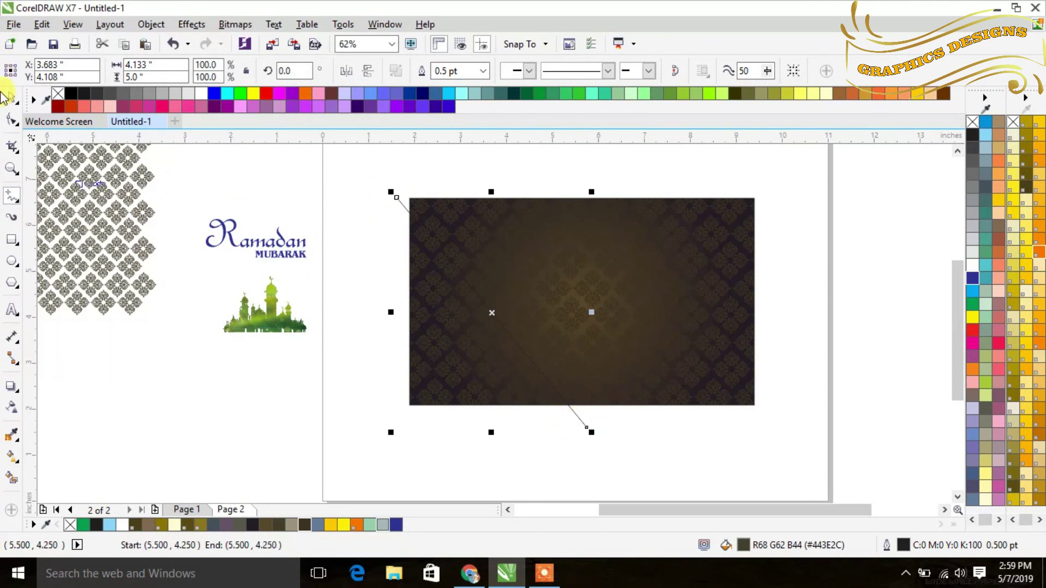
- Convert the diagonal line to a curve and bend it into an S-shape with the Shape tool
{"action": "left_click", "coordinate": [12, 120]}
{"action": "left_click", "coordinate": [456, 332]}
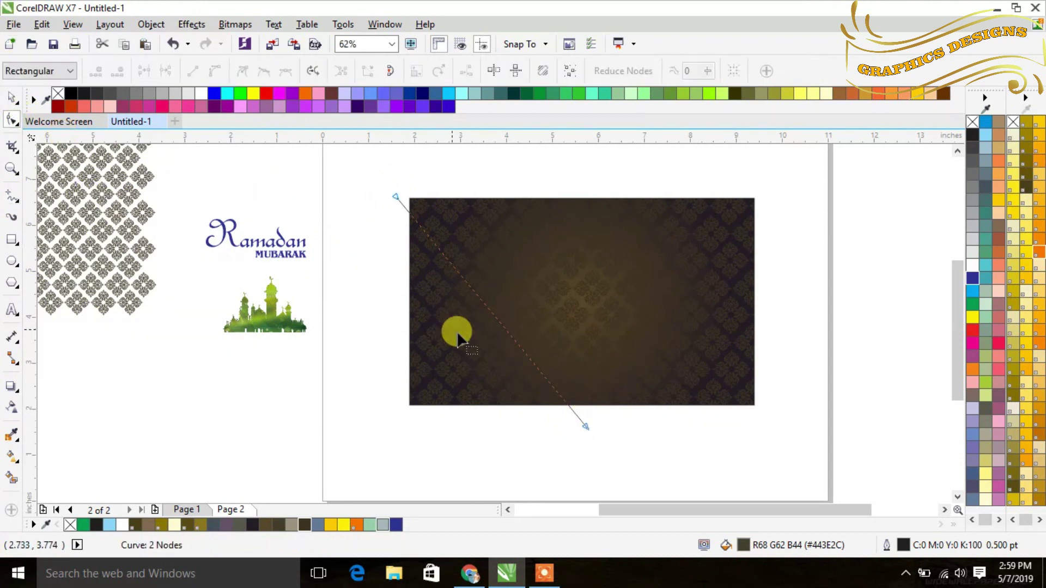
{"action": "left_click", "coordinate": [489, 312]}
{"action": "left_click", "coordinate": [214, 71]}
{"action": "left_click", "coordinate": [455, 264]}
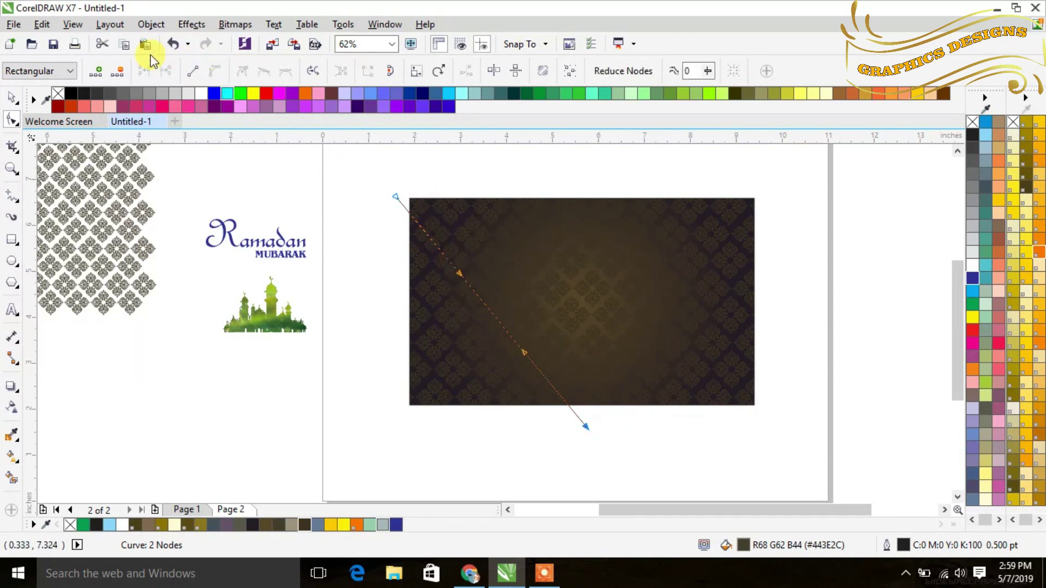
{"action": "left_click_drag", "start_coordinate": [460, 273], "coordinate": [486, 226]}
{"action": "left_click", "coordinate": [514, 331]}
{"action": "left_click_drag", "start_coordinate": [524, 352], "coordinate": [461, 385]}
{"action": "left_click_drag", "start_coordinate": [485, 228], "coordinate": [500, 215]}
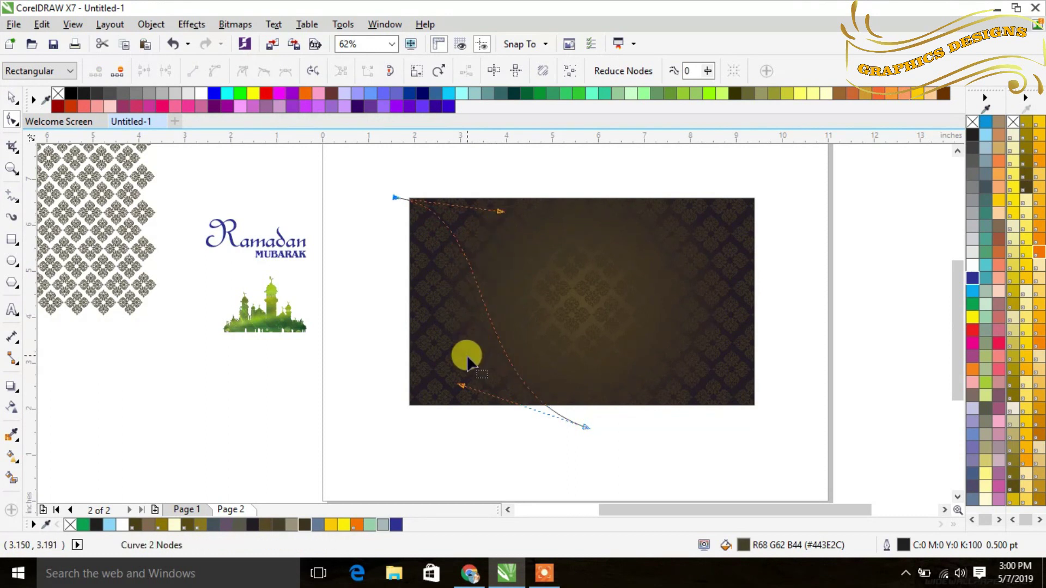
{"action": "left_click_drag", "start_coordinate": [464, 387], "coordinate": [458, 388]}
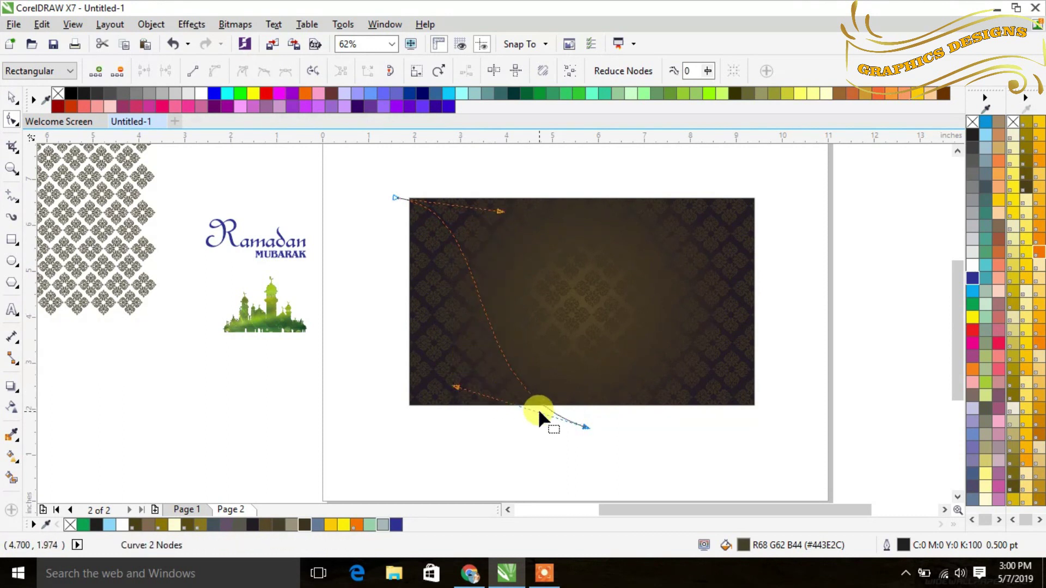
- Refine the S-curve by moving its end nodes and handles until it measures about 4.4 by 4.47 inches
{"action": "left_click_drag", "start_coordinate": [393, 197], "coordinate": [389, 207]}
{"action": "left_click_drag", "start_coordinate": [493, 223], "coordinate": [509, 205]}
{"action": "left_click_drag", "start_coordinate": [510, 241], "coordinate": [510, 241]}
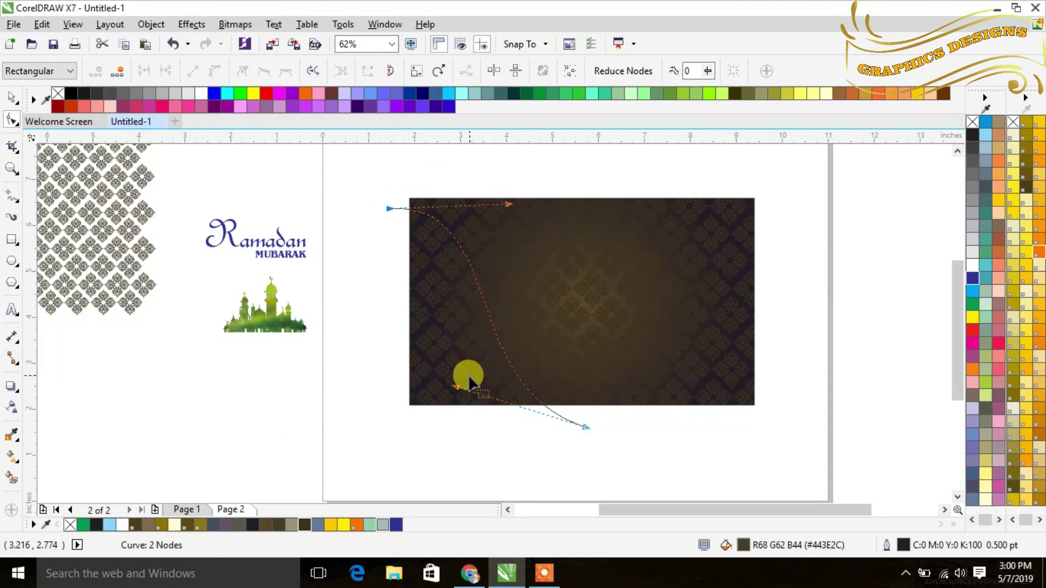
{"action": "left_click_drag", "start_coordinate": [456, 388], "coordinate": [449, 391]}
{"action": "left_click", "coordinate": [587, 422]}
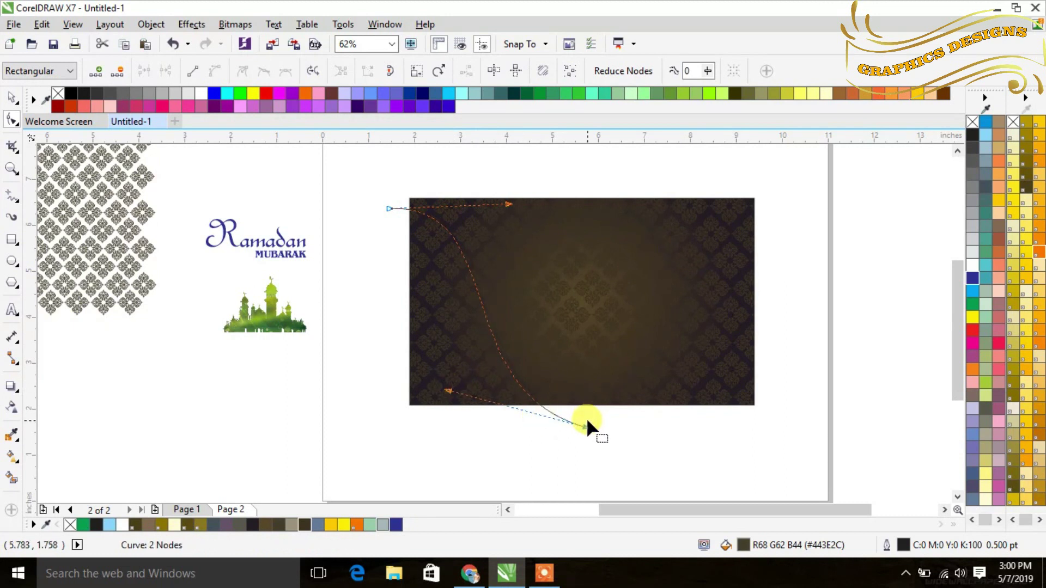
{"action": "left_click_drag", "start_coordinate": [579, 420], "coordinate": [589, 412]}
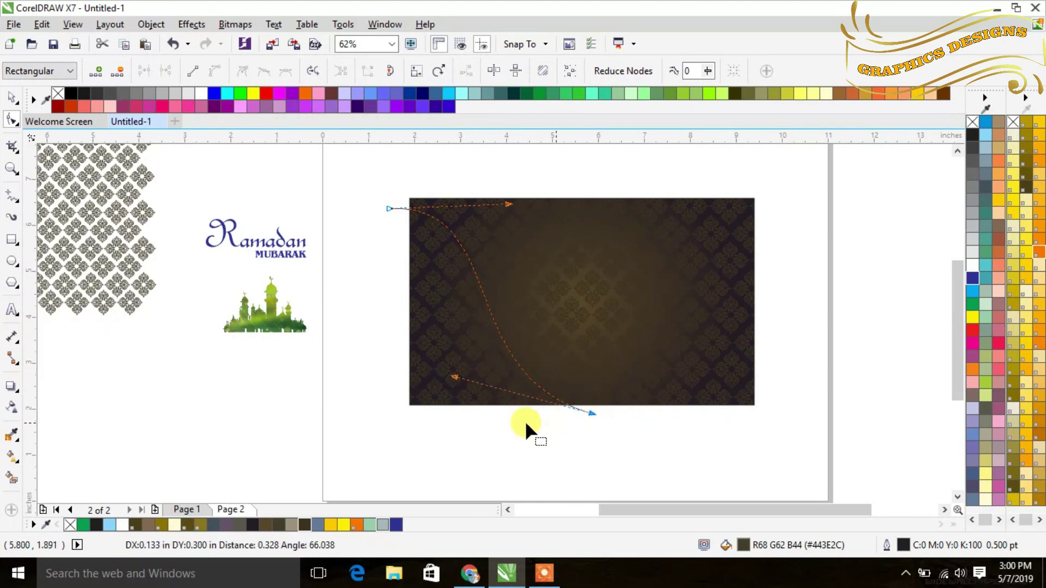
{"action": "left_click_drag", "start_coordinate": [454, 384], "coordinate": [447, 399]}
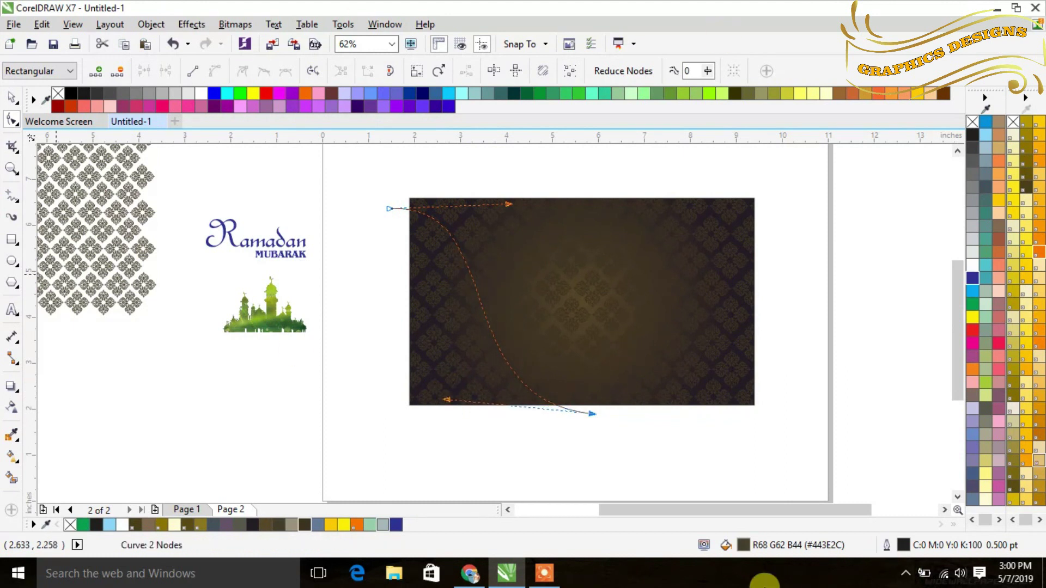
- Copy the S-curve slightly to the left and Smart Fill the corner area and the strip between the curves with C40 M20 Y0 K40
{"action": "left_click", "coordinate": [12, 99]}
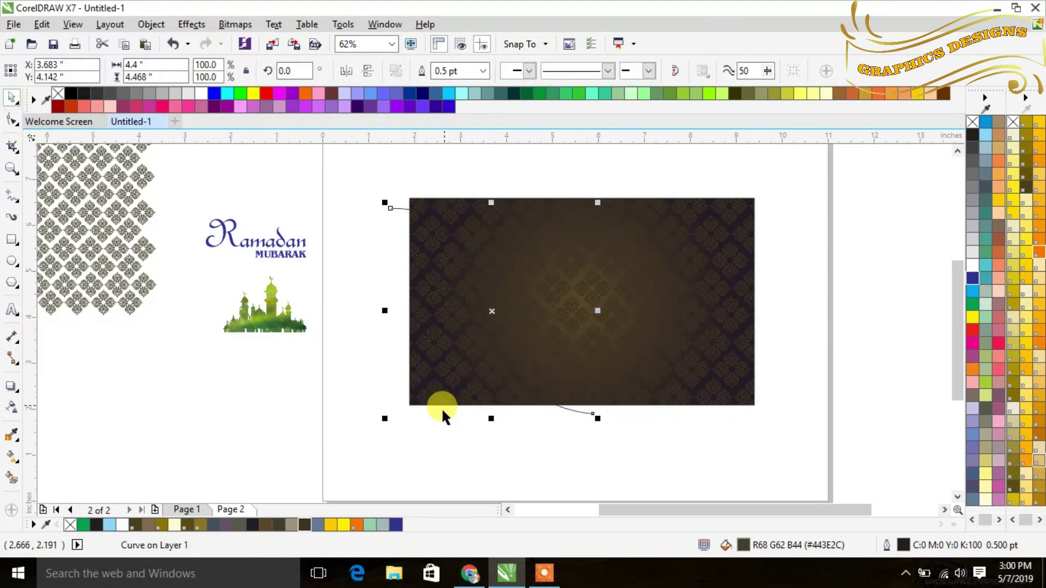
{"action": "mouse_move", "coordinate": [491, 313]}
{"action": "left_mouse_down"}
{"action": "mouse_move", "coordinate": [485, 323]}
{"action": "mouse_move", "coordinate": [482, 315]}
{"action": "left_mouse_up"}
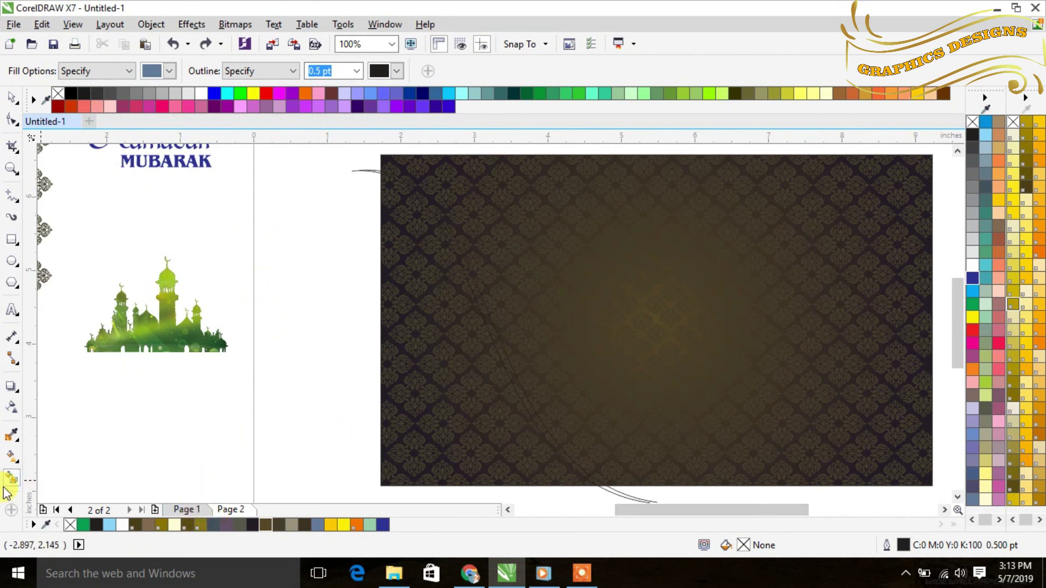
{"action": "left_click", "coordinate": [484, 401]}
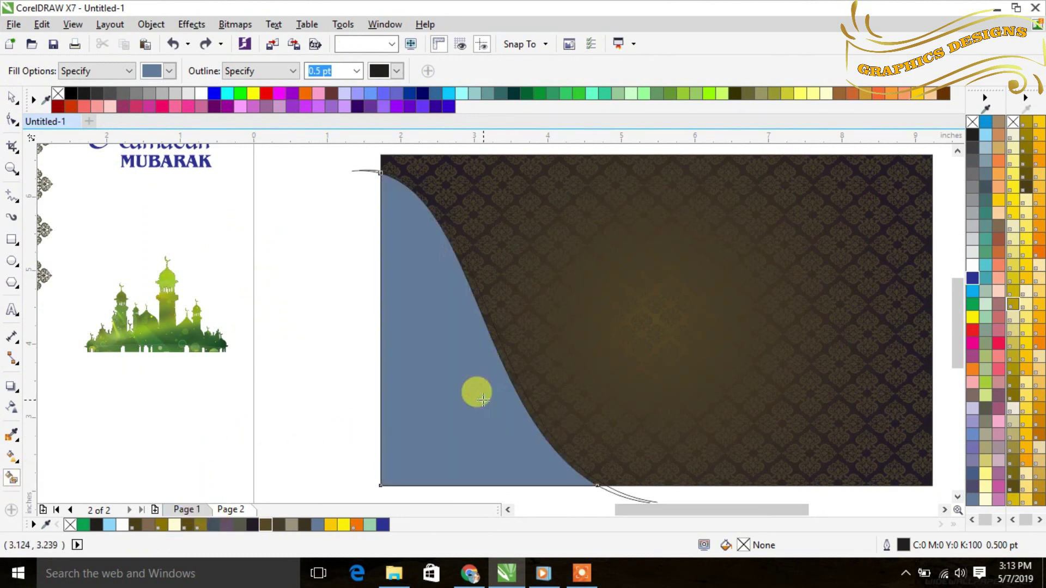
{"action": "left_click", "coordinate": [501, 354]}
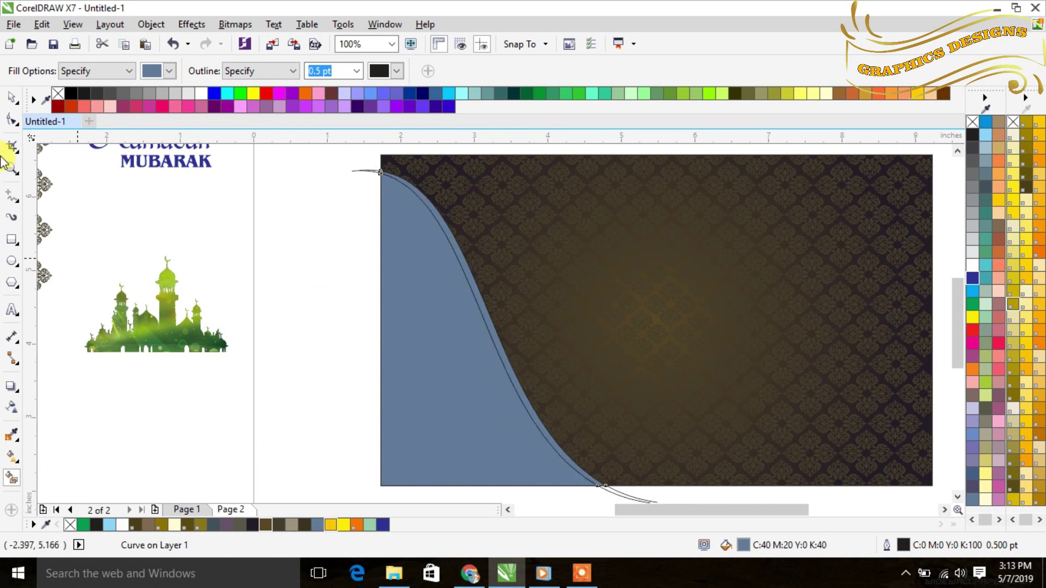
- Delete the leftover guide curve that extends furthest past the rectangle's left edge
{"action": "left_click", "coordinate": [11, 99]}
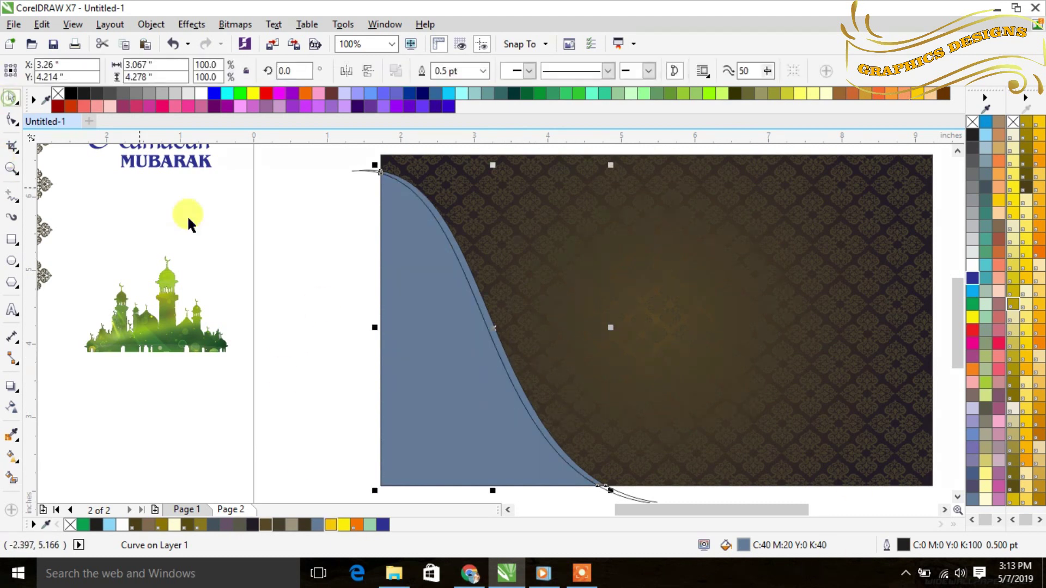
{"action": "left_click", "coordinate": [358, 170]}
{"action": "left_click", "coordinate": [351, 272]}
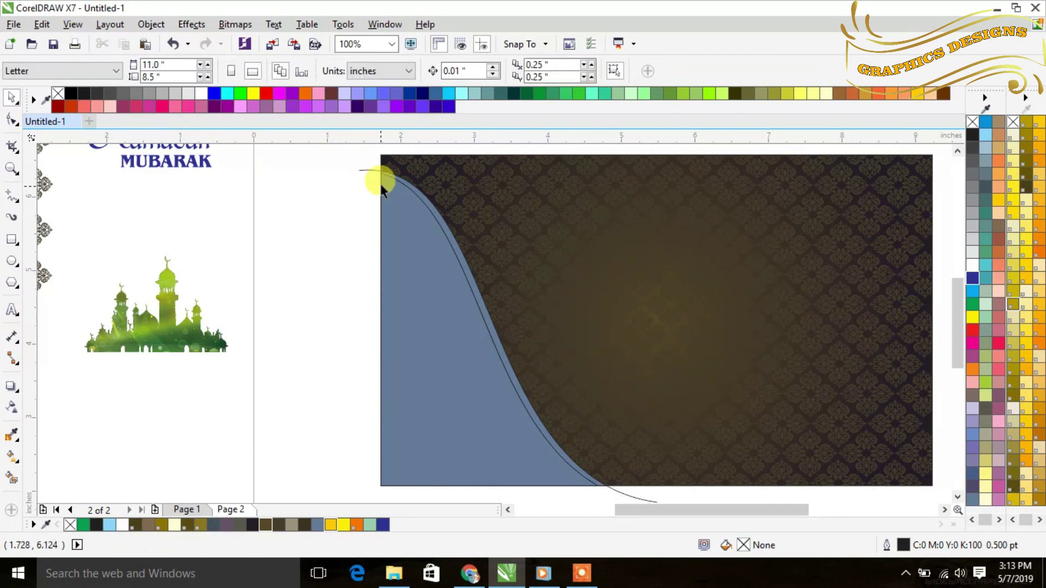
- Delete the remaining guide curve that extends beyond the filled corner shape
{"action": "left_click", "coordinate": [364, 170]}
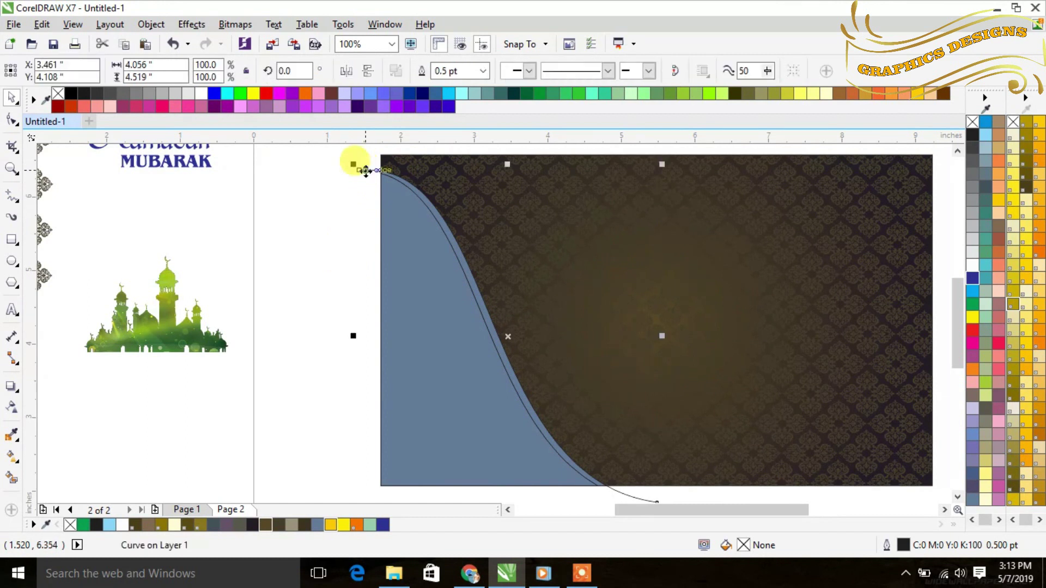
{"action": "key", "text": "Delete"}
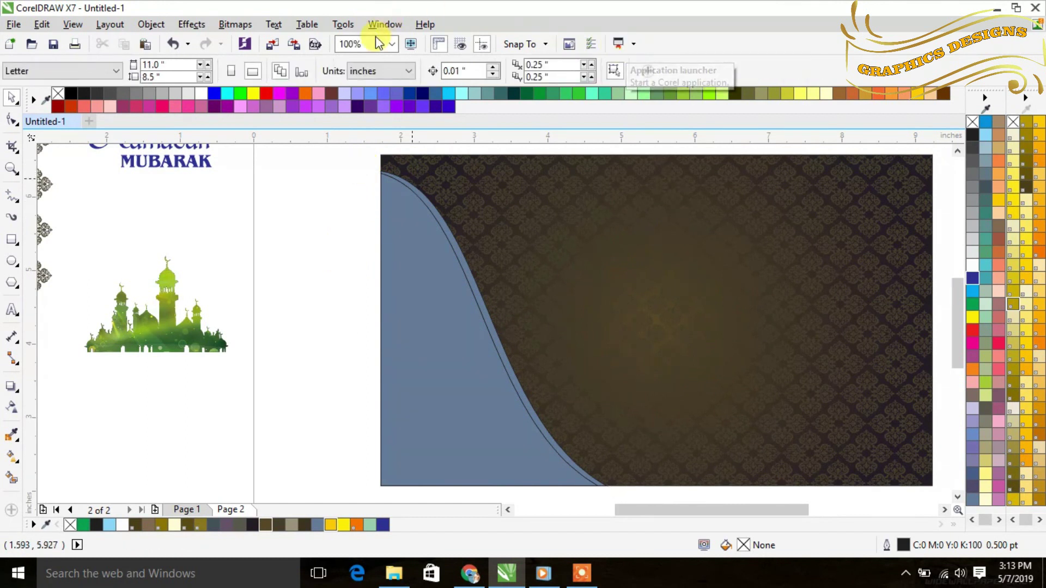
- Apply an elliptical fountain fill to the corner shape, centred in its upper middle and reaching toward the lower part of the S-curve
{"action": "left_click", "coordinate": [420, 355]}
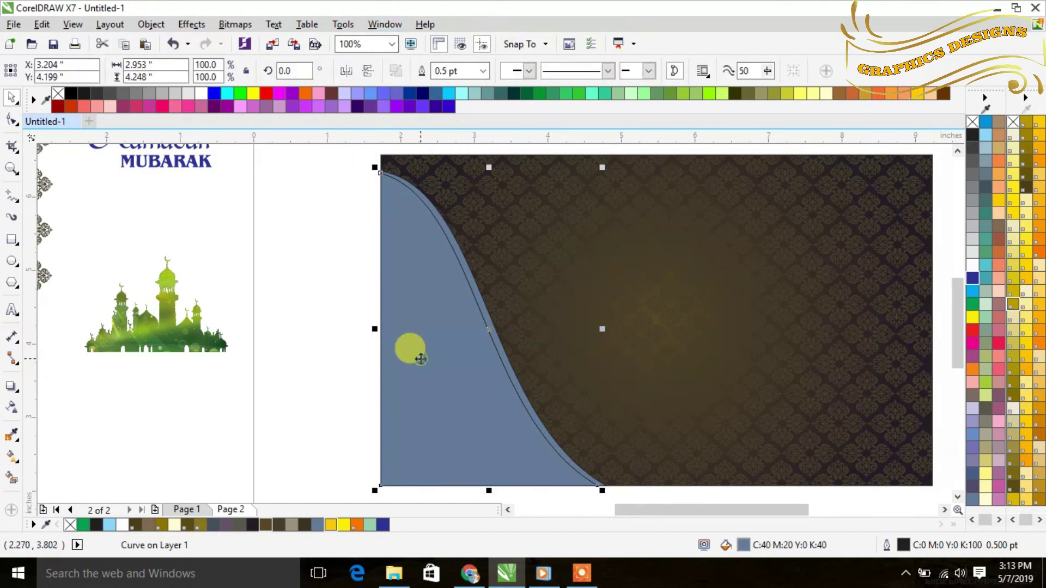
{"action": "left_click", "coordinate": [12, 479]}
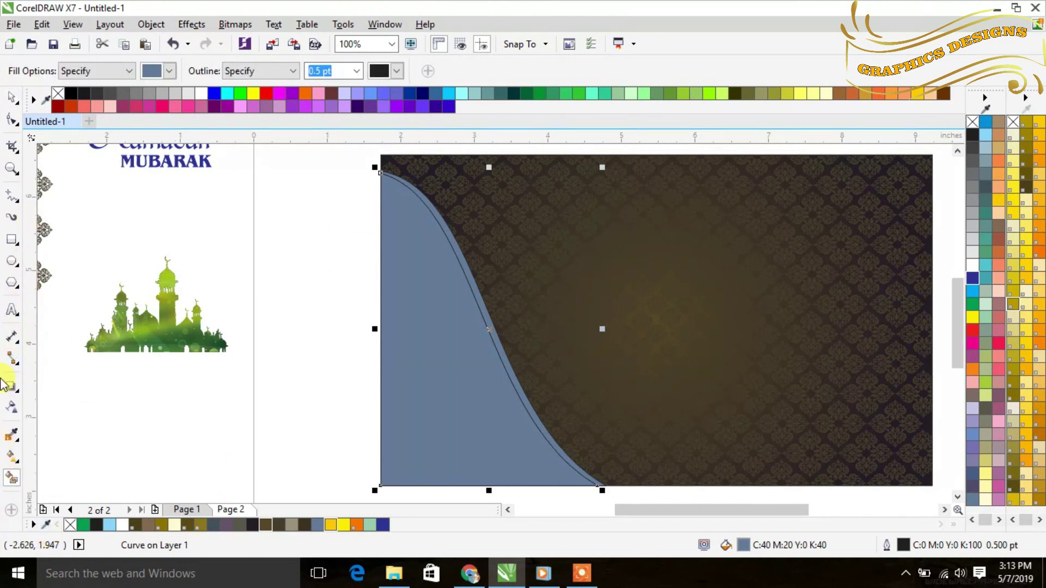
{"action": "left_click", "coordinate": [10, 458]}
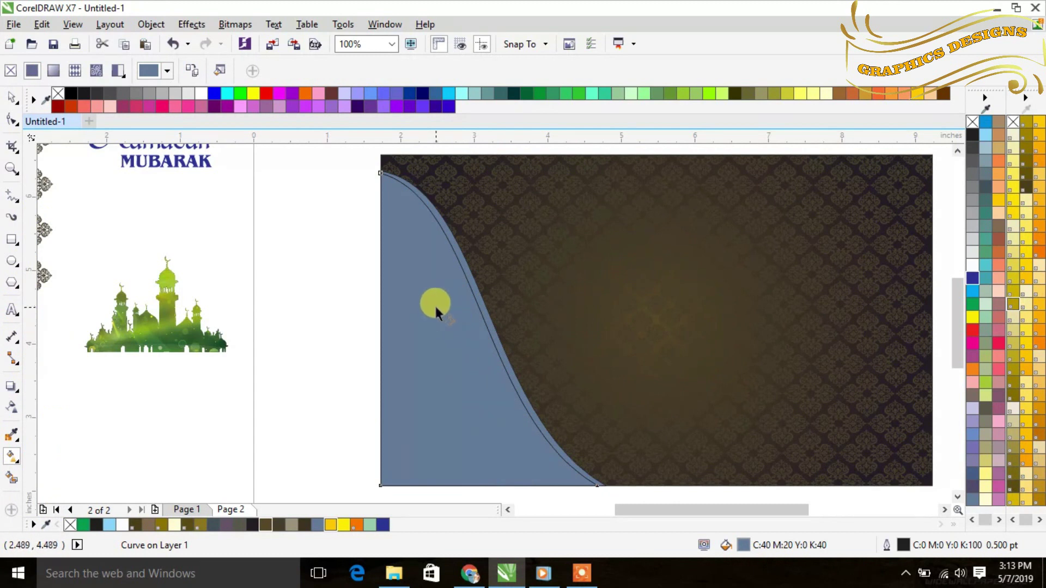
{"action": "left_click_drag", "start_coordinate": [517, 451], "coordinate": [518, 451]}
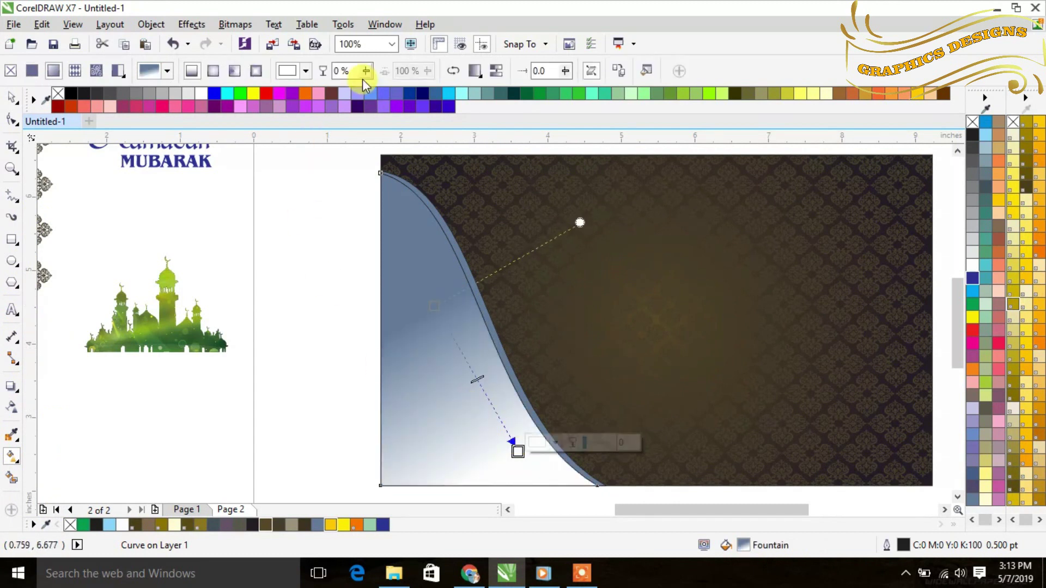
{"action": "left_click", "coordinate": [209, 71]}
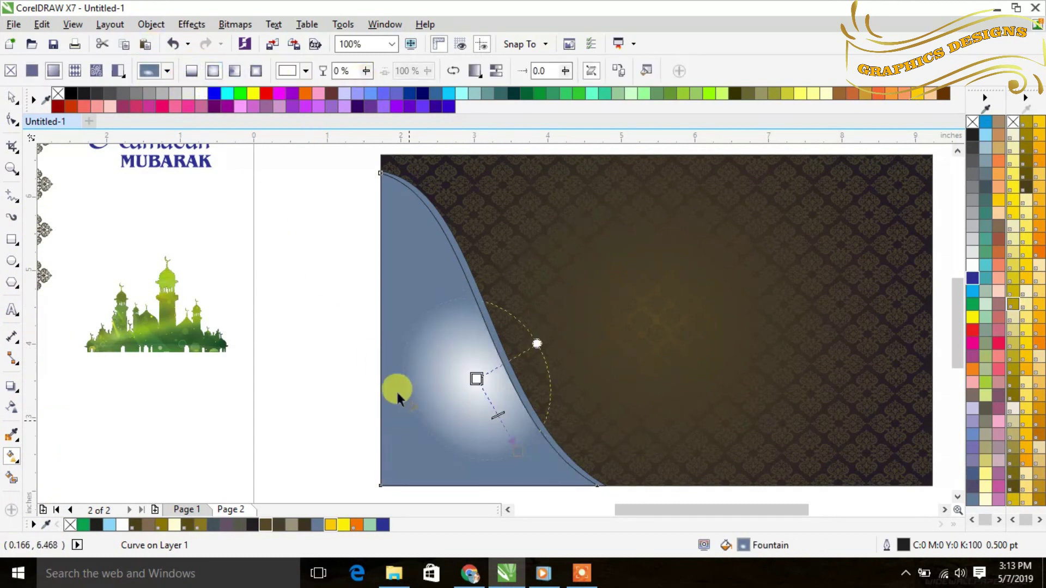
{"action": "left_click_drag", "start_coordinate": [511, 448], "coordinate": [416, 321]}
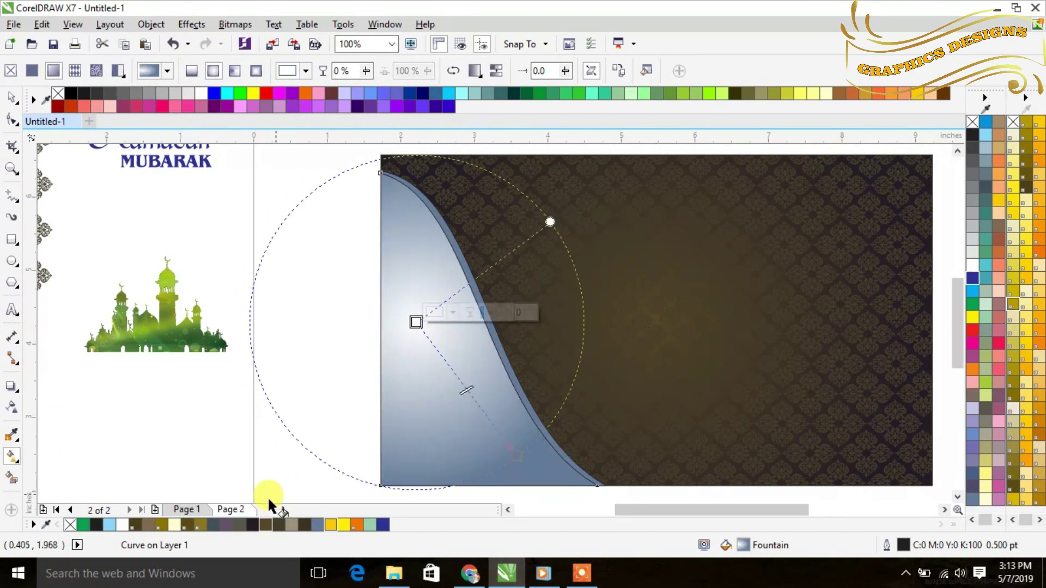
- Colour the corner shape's fountain fill light taupe at the centre and dark olive-brown at the edge, and adjust its centre and extent
{"action": "left_click", "coordinate": [292, 525]}
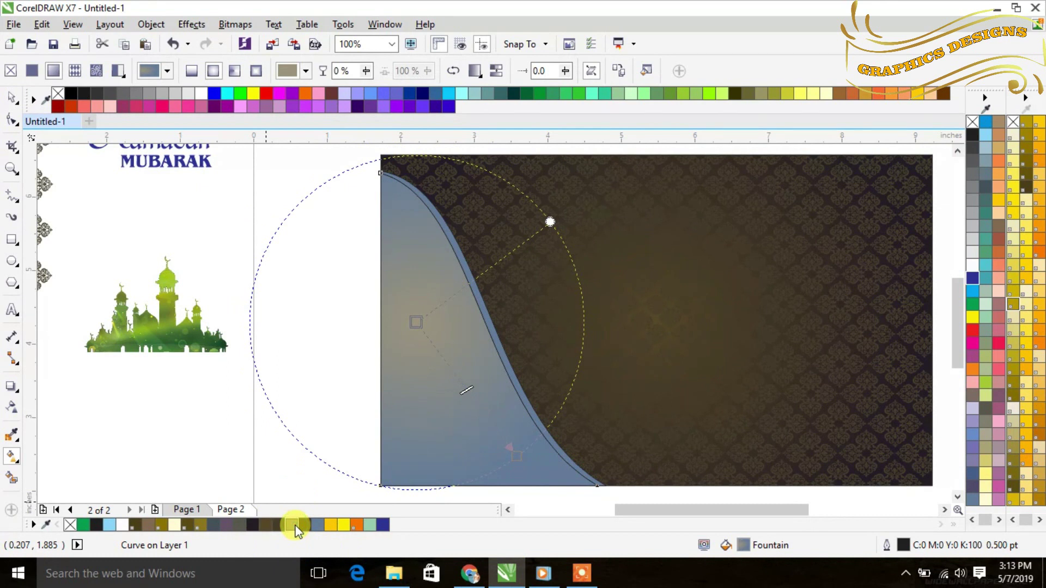
{"action": "left_click", "coordinate": [520, 458]}
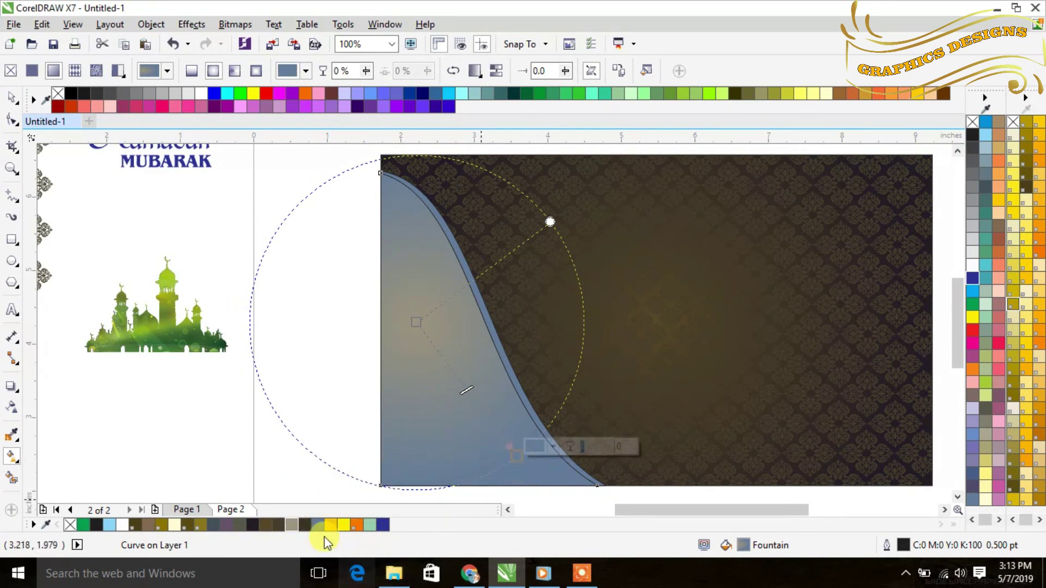
{"action": "left_click", "coordinate": [279, 525]}
{"action": "left_click_drag", "start_coordinate": [512, 453], "coordinate": [536, 468]}
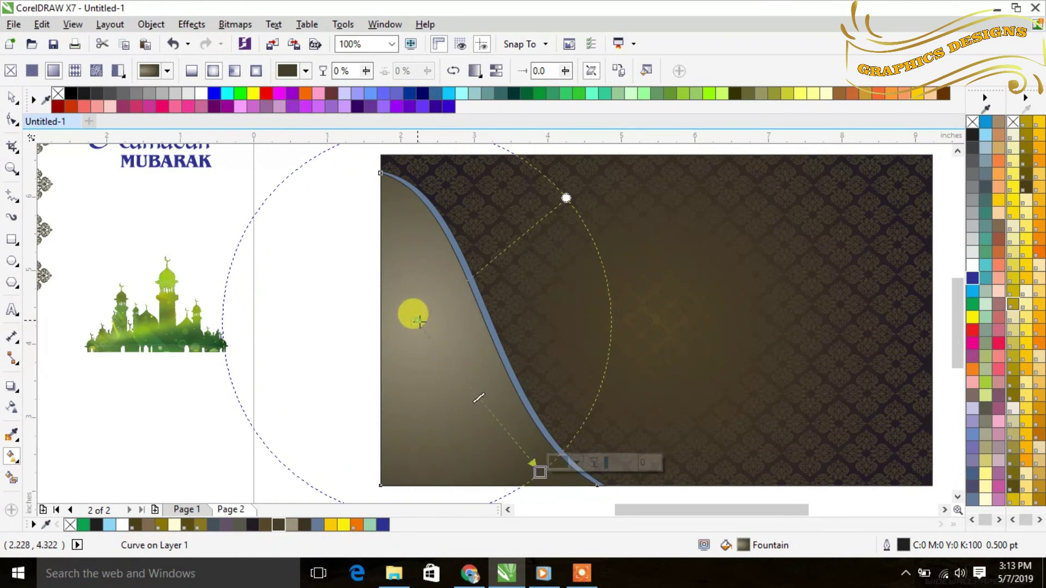
{"action": "left_click_drag", "start_coordinate": [420, 321], "coordinate": [435, 331]}
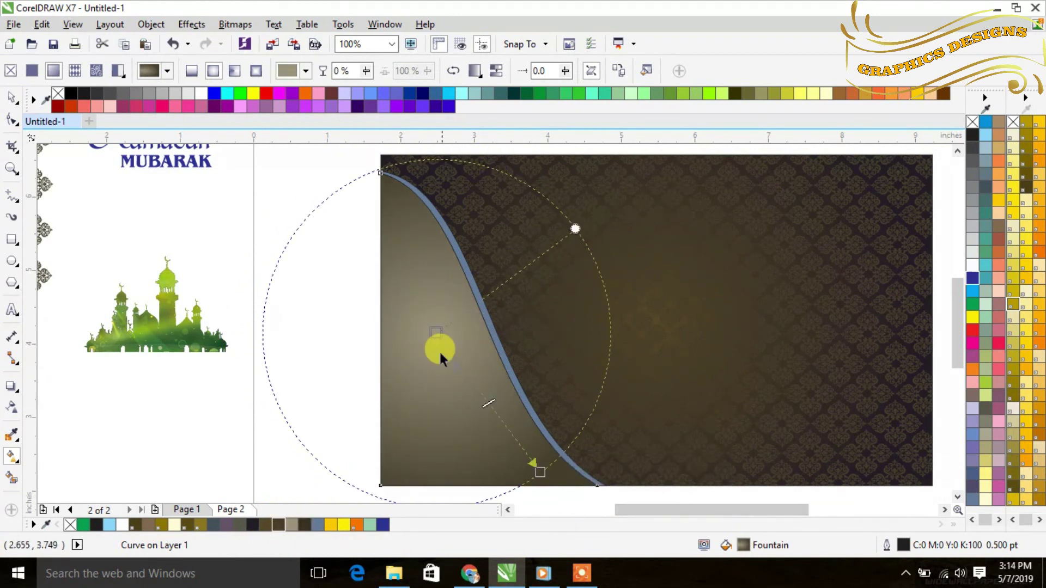
{"action": "left_click", "coordinate": [13, 98]}
{"action": "left_click", "coordinate": [332, 371]}
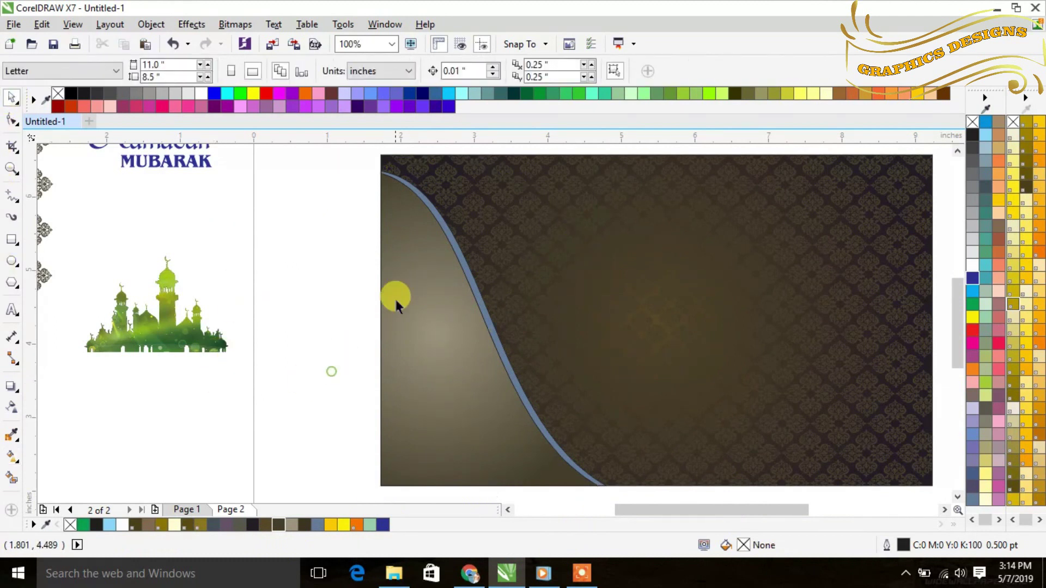
- Fill the curved border strip with yellow C0 M20 Y100 K0 and remove its outline
{"action": "left_click", "coordinate": [478, 294]}
{"action": "left_click", "coordinate": [985, 431]}
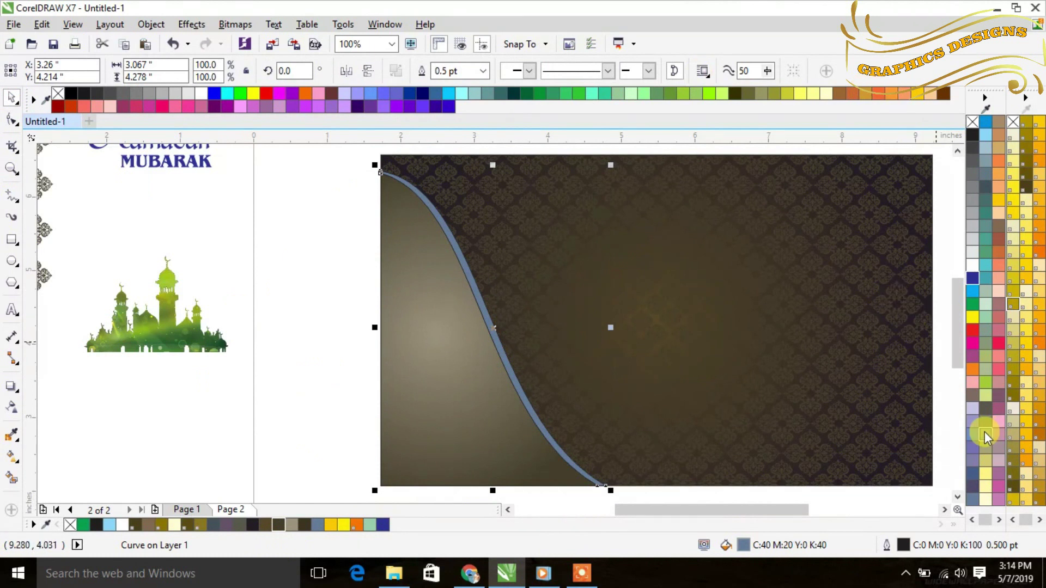
{"action": "left_click", "coordinate": [995, 214]}
{"action": "left_click", "coordinate": [1000, 201]}
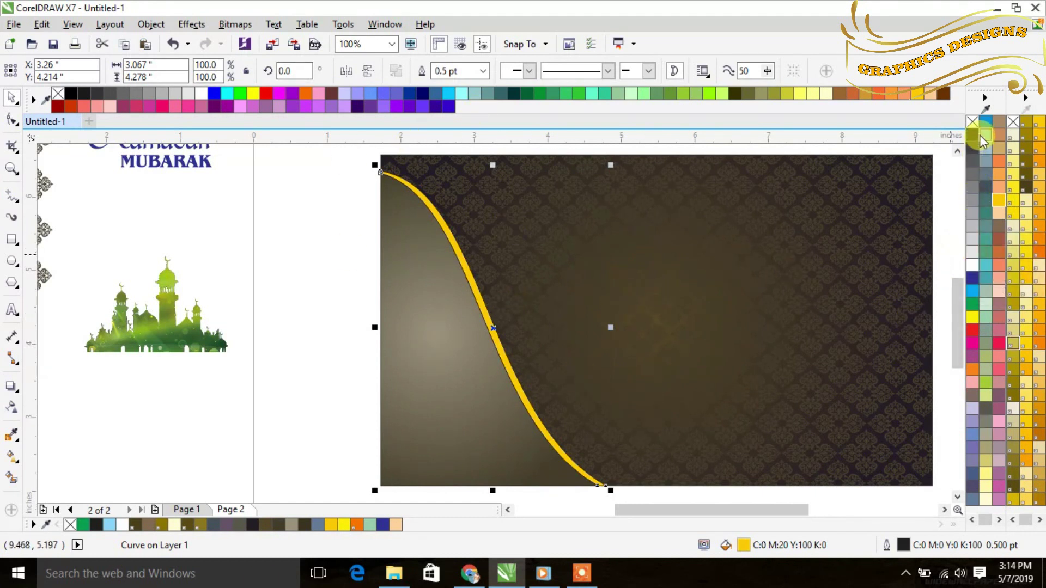
{"action": "right_click", "coordinate": [972, 120]}
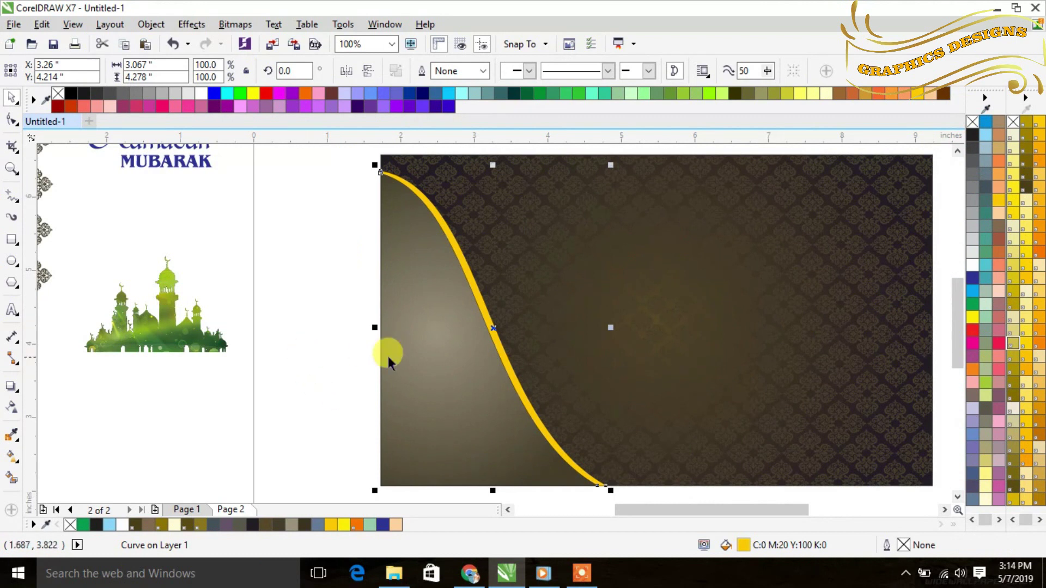
- Move the ornament pattern group from the left of the page to just beside the dark rectangle's right edge
{"action": "scroll", "coordinate": [257, 346], "scroll_direction": "down", "scroll_amount": 2}
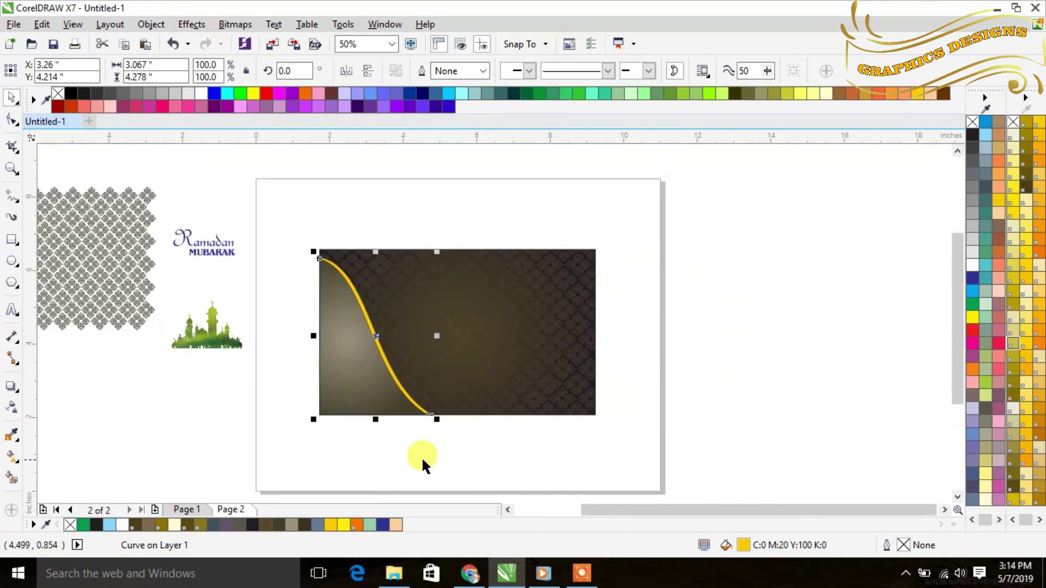
{"action": "left_click_drag", "start_coordinate": [608, 515], "coordinate": [575, 514]}
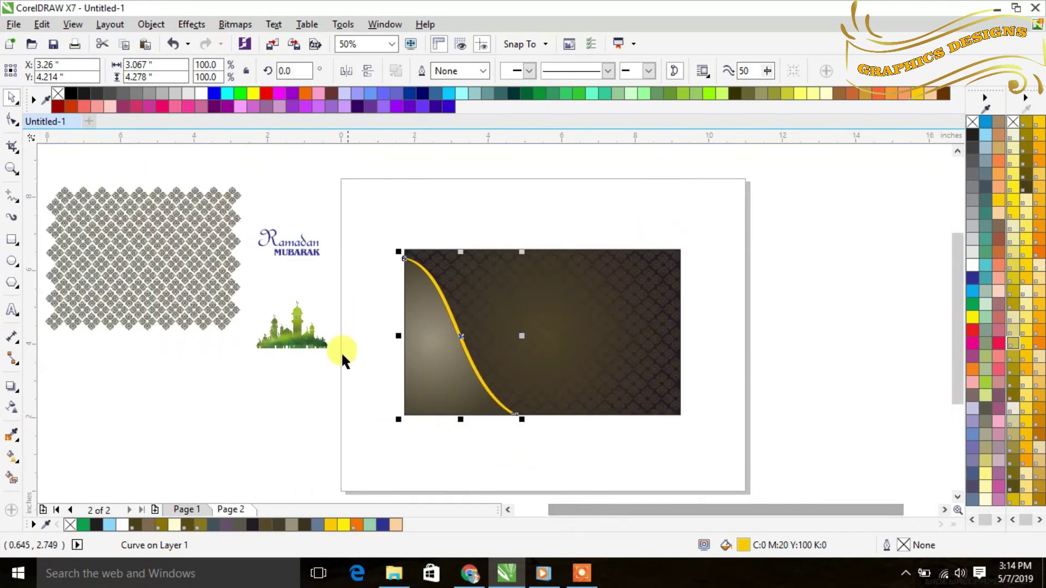
{"action": "left_click", "coordinate": [109, 239]}
{"action": "left_click_drag", "start_coordinate": [144, 269], "coordinate": [773, 294]}
{"action": "left_click_drag", "start_coordinate": [668, 521], "coordinate": [694, 495]}
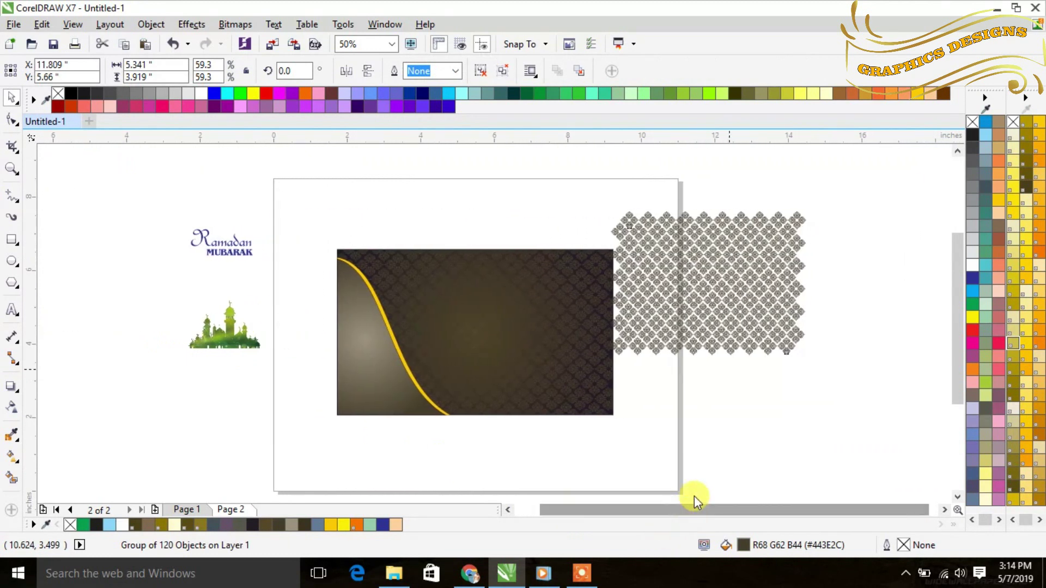
{"action": "scroll", "coordinate": [670, 321], "scroll_direction": "up", "scroll_amount": 2}
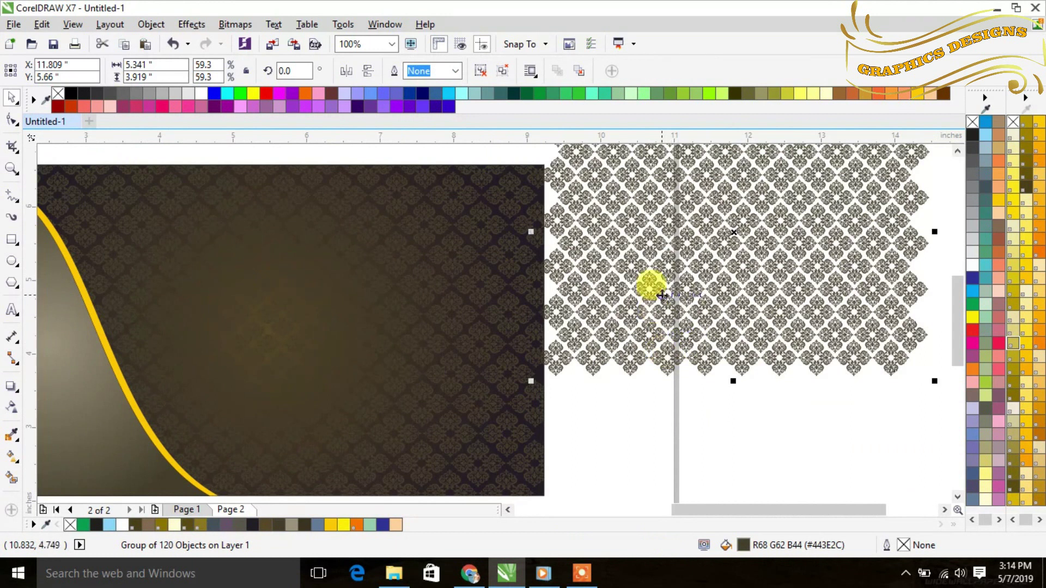
{"action": "left_click_drag", "start_coordinate": [651, 301], "coordinate": [644, 343]}
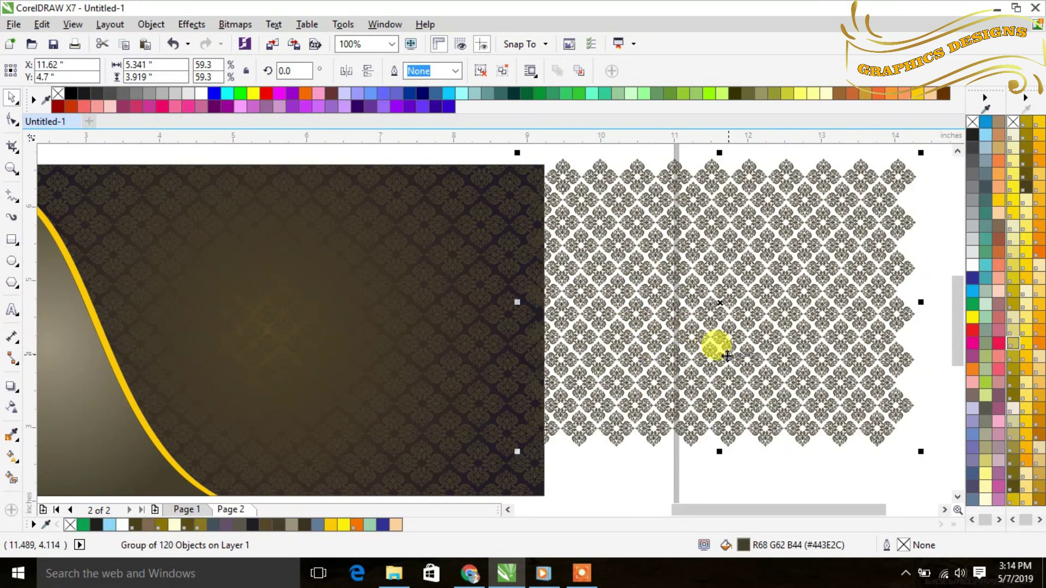
- Ungroup the ornament pattern and delete its rightmost columns of ornaments
{"action": "left_click", "coordinate": [478, 71]}
{"action": "scroll", "coordinate": [712, 217], "scroll_direction": "down", "scroll_amount": 2}
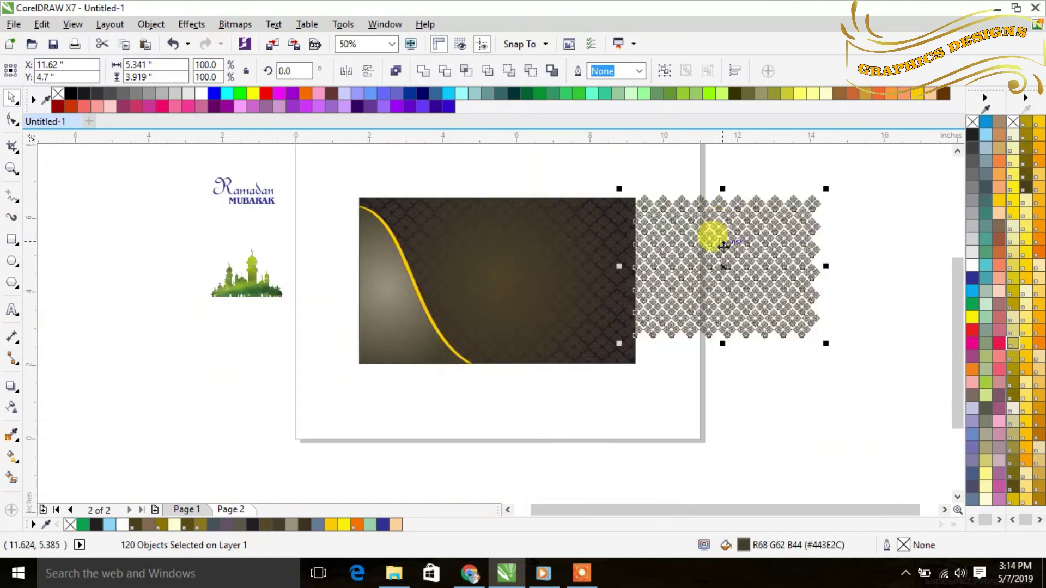
{"action": "left_click", "coordinate": [833, 381]}
{"action": "left_click_drag", "start_coordinate": [856, 383], "coordinate": [749, 172]}
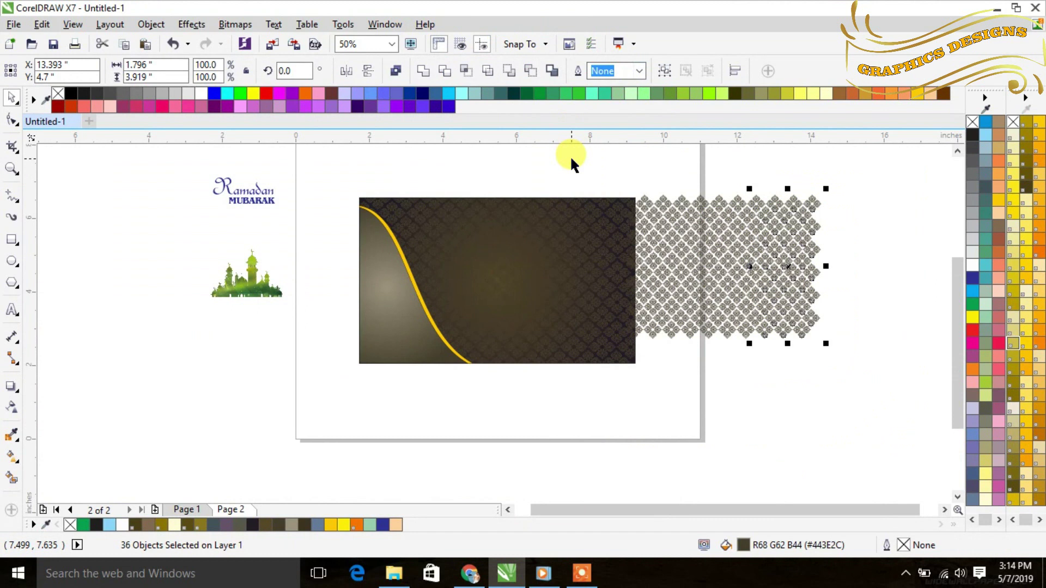
{"action": "key", "text": "Delete"}
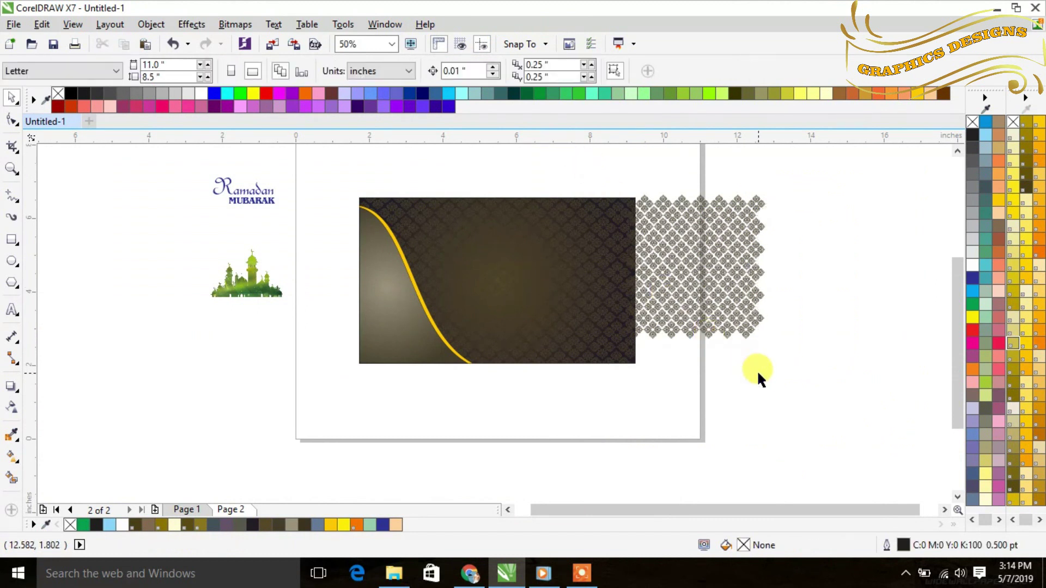
- Group the remaining ornaments and PowerClip the group inside the curved corner shape
{"action": "left_click_drag", "start_coordinate": [801, 384], "coordinate": [610, 152]}
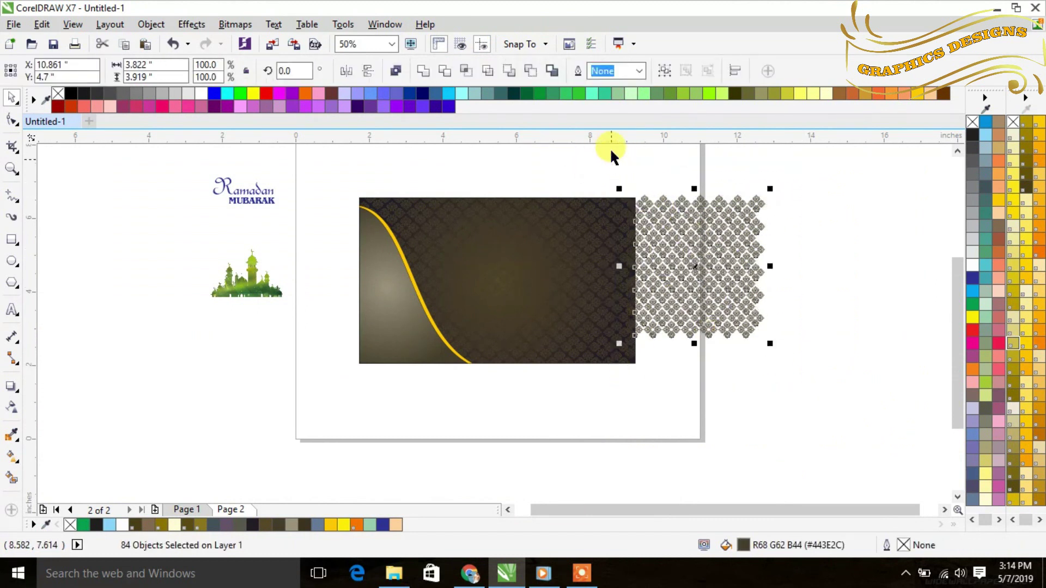
{"action": "left_click", "coordinate": [663, 71]}
{"action": "left_click_drag", "start_coordinate": [724, 269], "coordinate": [746, 279]}
{"action": "right_click", "coordinate": [746, 279]}
{"action": "left_click", "coordinate": [757, 180]}
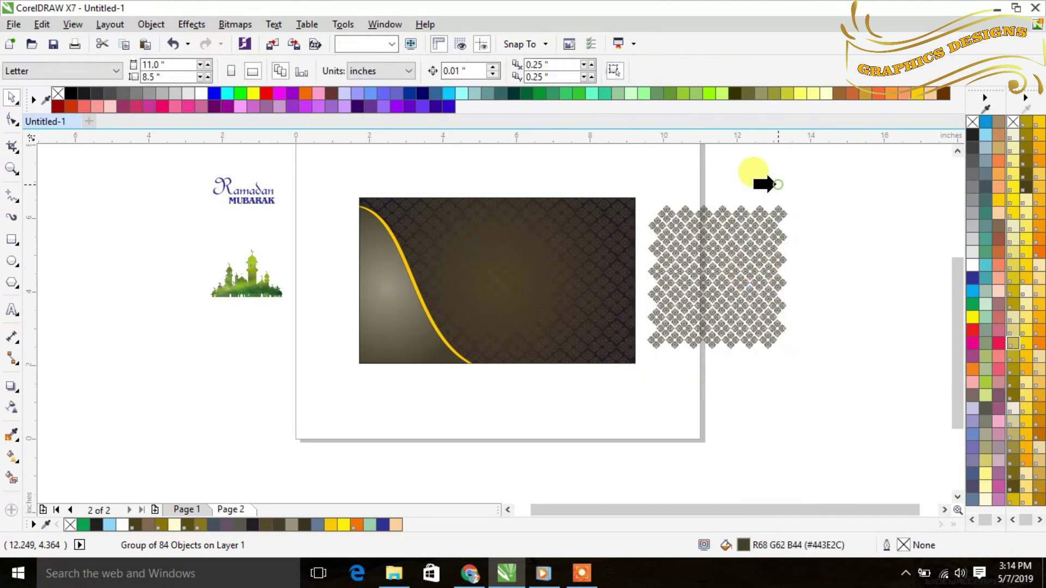
{"action": "left_click", "coordinate": [385, 311]}
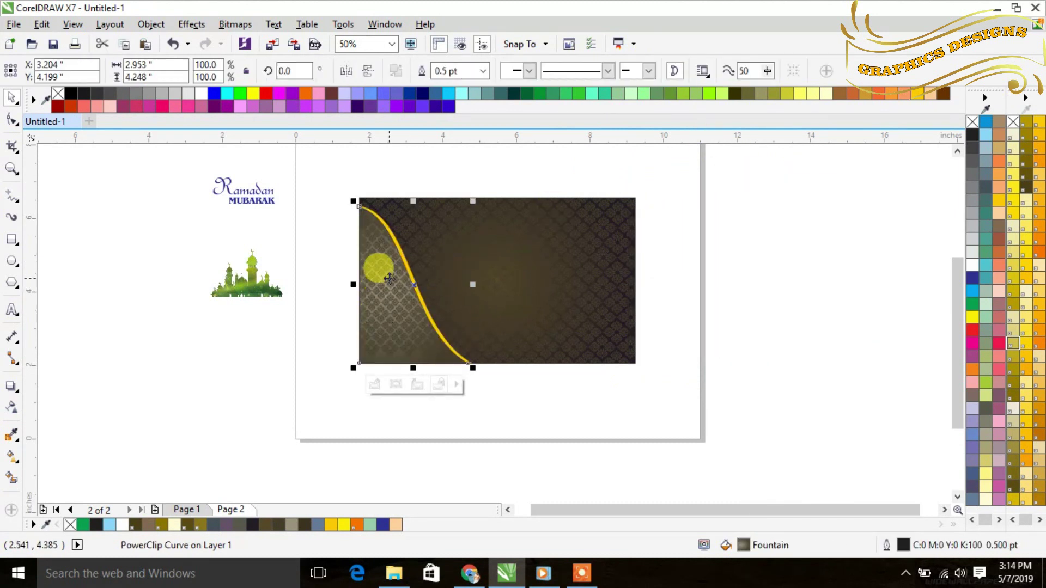
- Edit the PowerClip contents so the ornament group covers the corner shape at about 4.71 by 4.83 inches, coloured R156 G148 B126
{"action": "right_click", "coordinate": [377, 270]}
{"action": "left_click", "coordinate": [442, 155]}
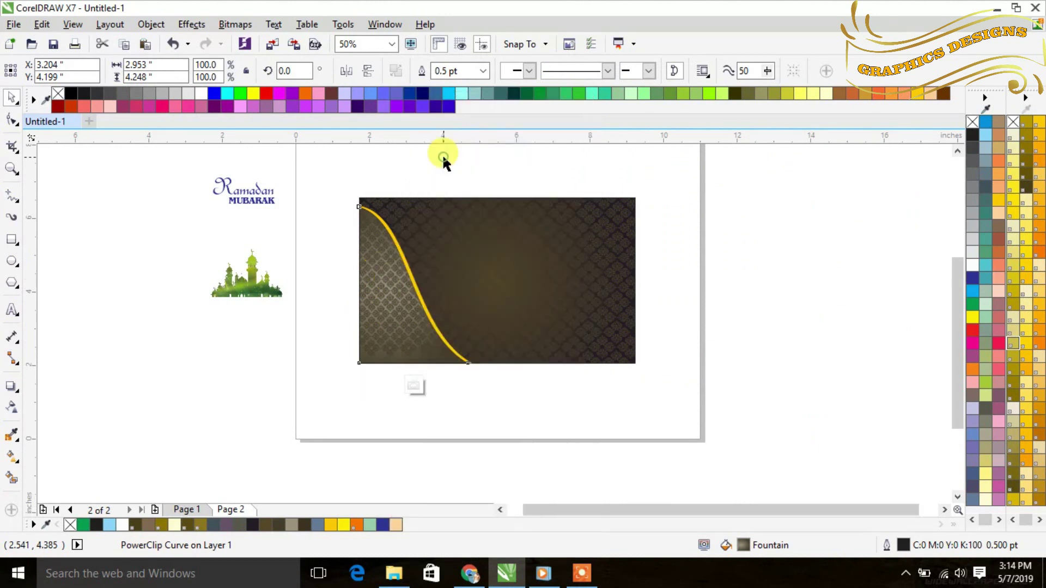
{"action": "left_click_drag", "start_coordinate": [393, 298], "coordinate": [370, 280]}
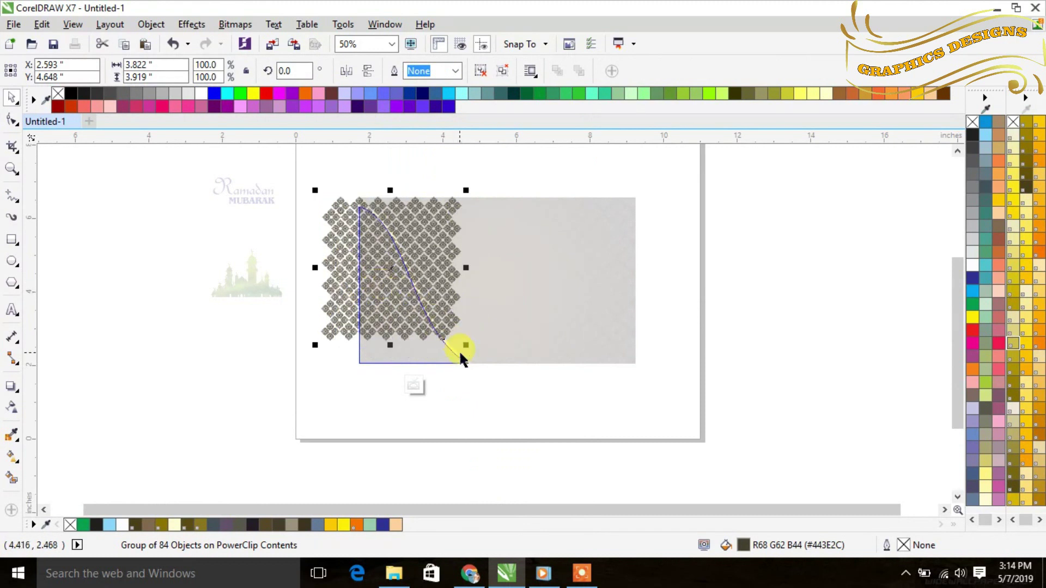
{"action": "left_click_drag", "start_coordinate": [463, 344], "coordinate": [499, 386]}
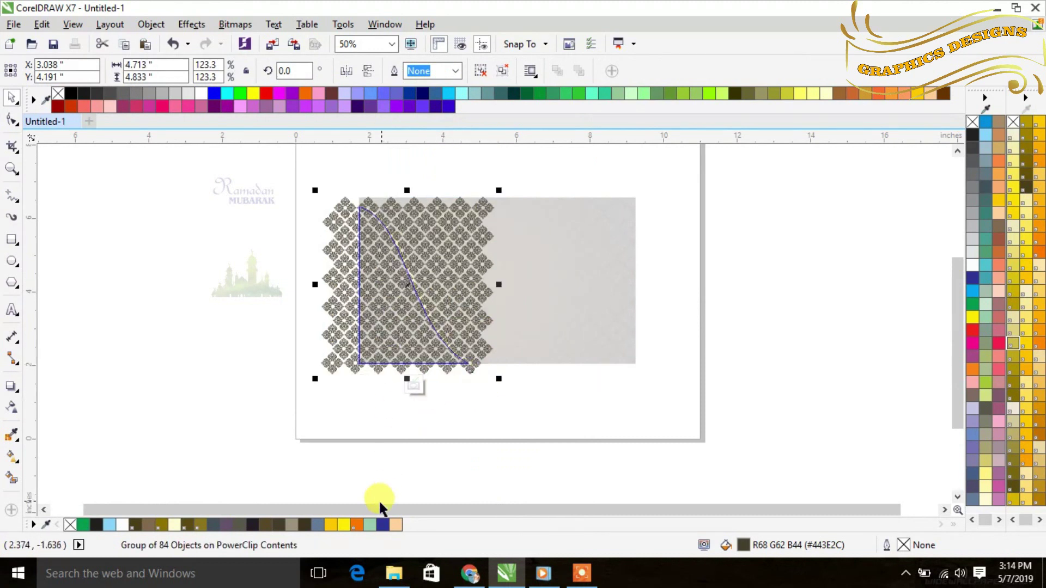
{"action": "left_click", "coordinate": [289, 529]}
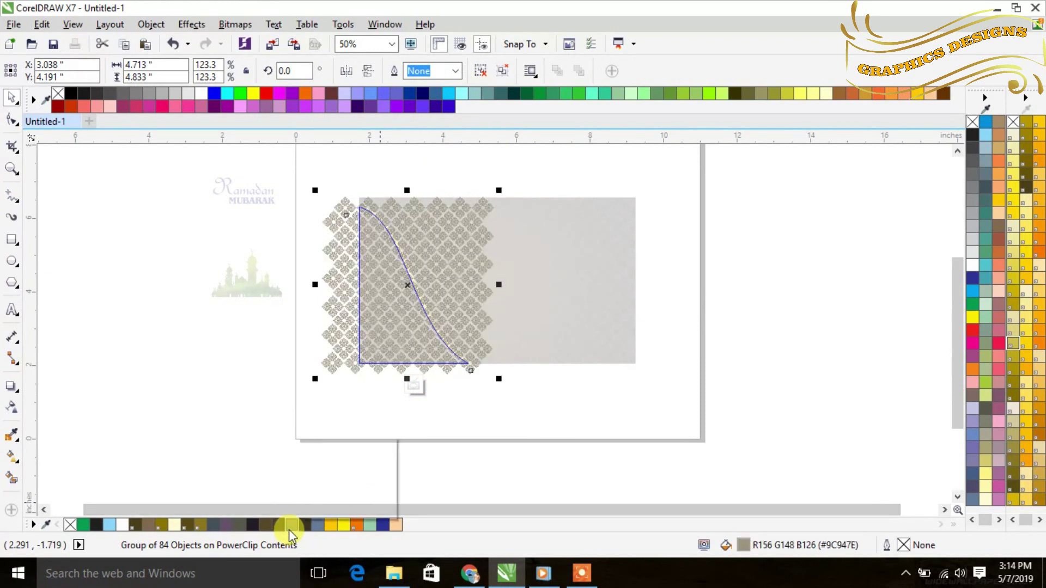
{"action": "left_click_drag", "start_coordinate": [424, 393], "coordinate": [417, 389]}
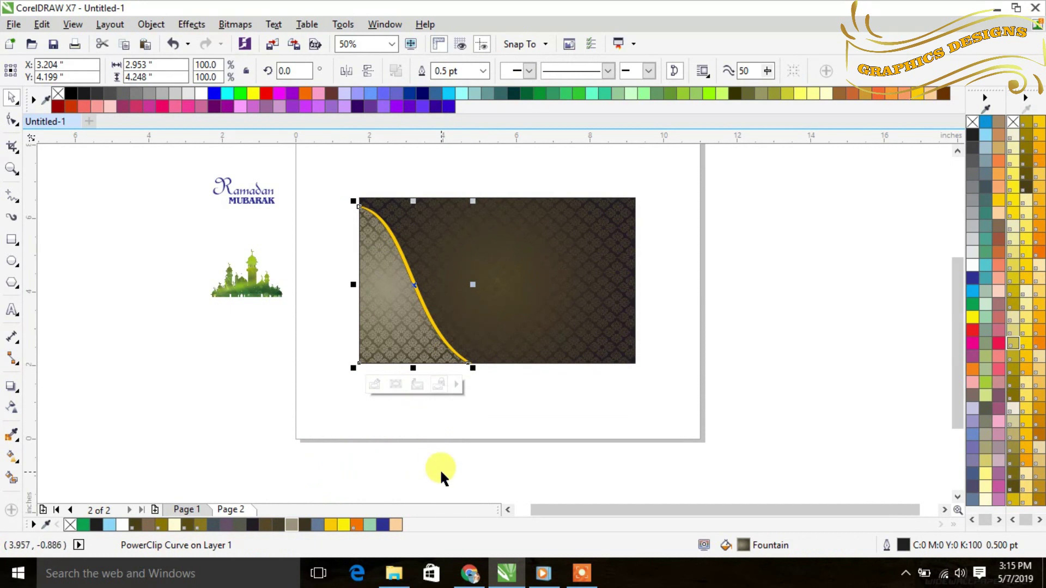
- Remove the outline from the corner shape and its yellow border strip together
{"action": "left_click", "coordinate": [323, 383]}
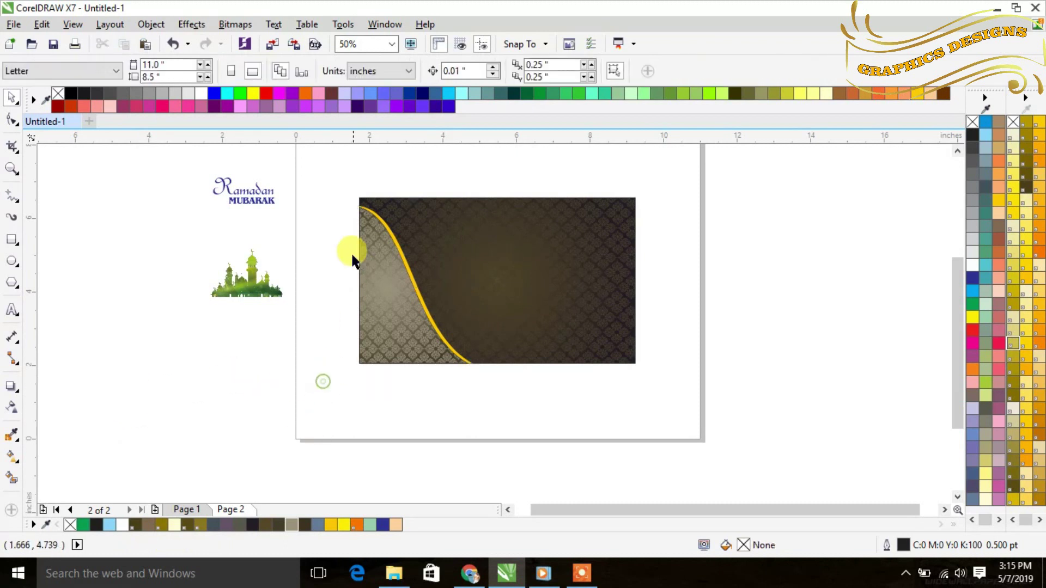
{"action": "left_click_drag", "start_coordinate": [371, 239], "coordinate": [494, 381]}
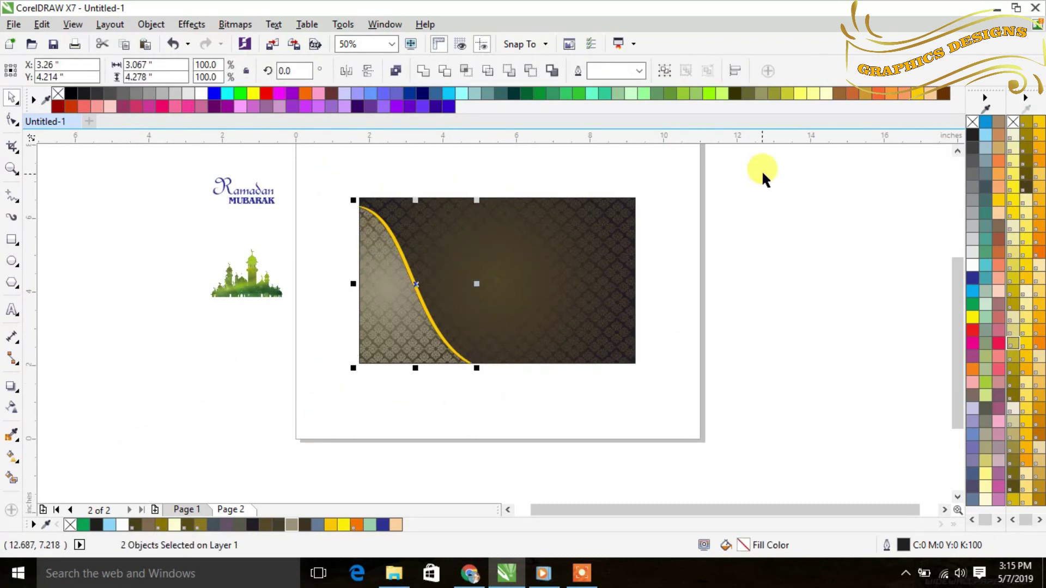
{"action": "right_click", "coordinate": [972, 121]}
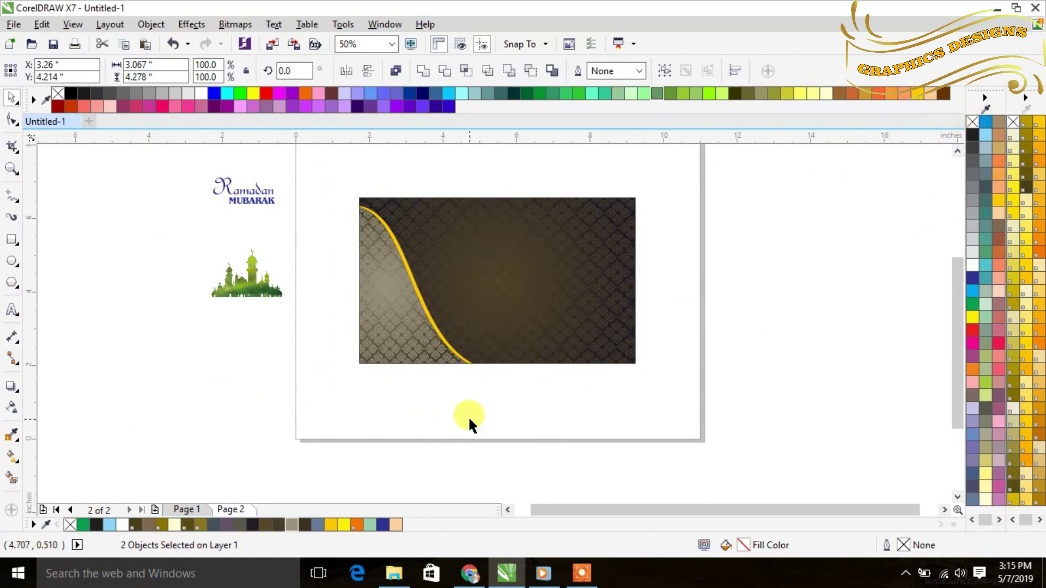
- Group the lower-left corner shape with its yellow border strip
{"action": "left_click", "coordinate": [485, 369]}
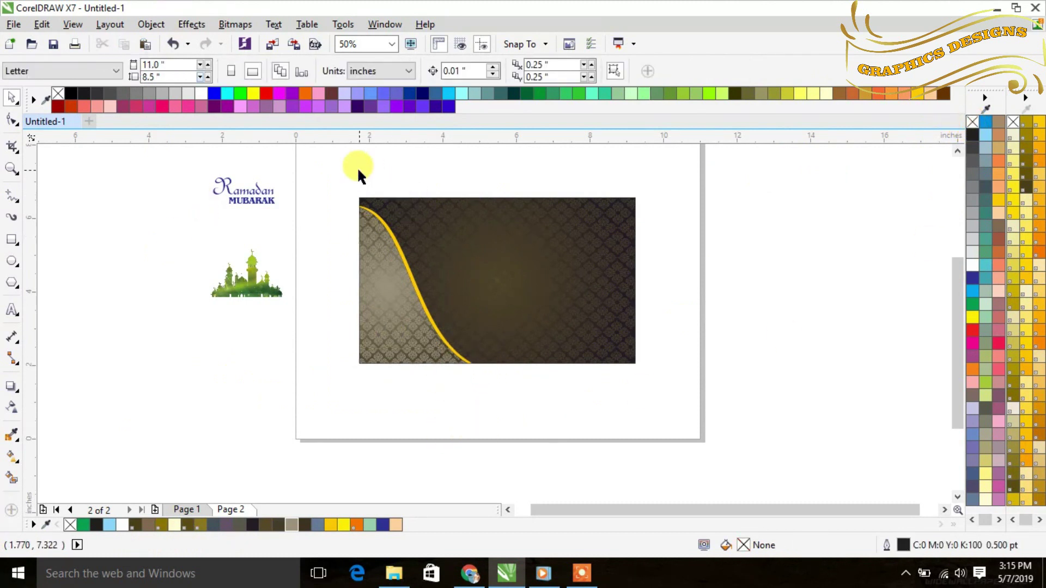
{"action": "left_click_drag", "start_coordinate": [321, 175], "coordinate": [498, 406]}
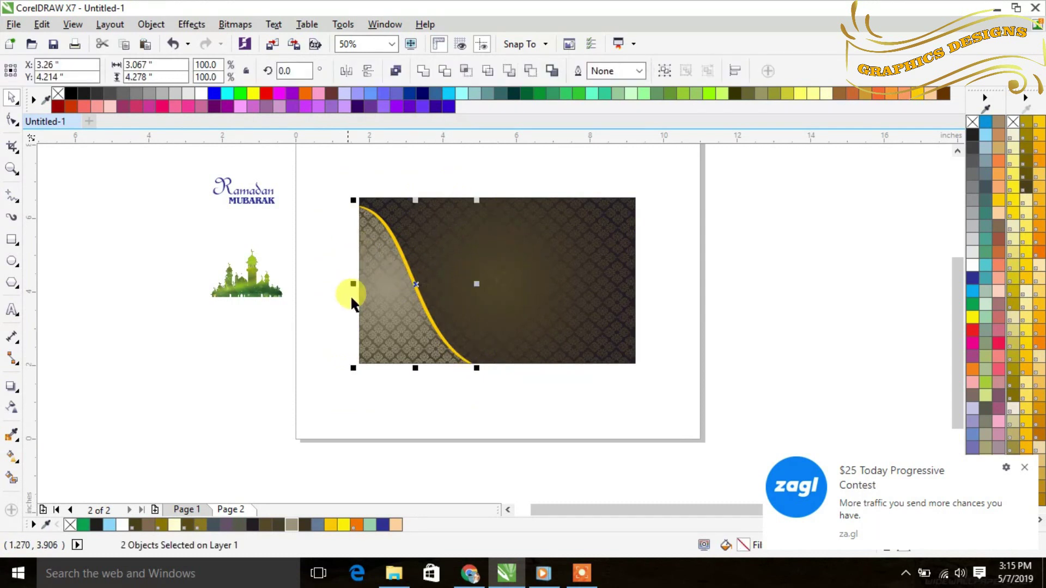
{"action": "right_click", "coordinate": [397, 268]}
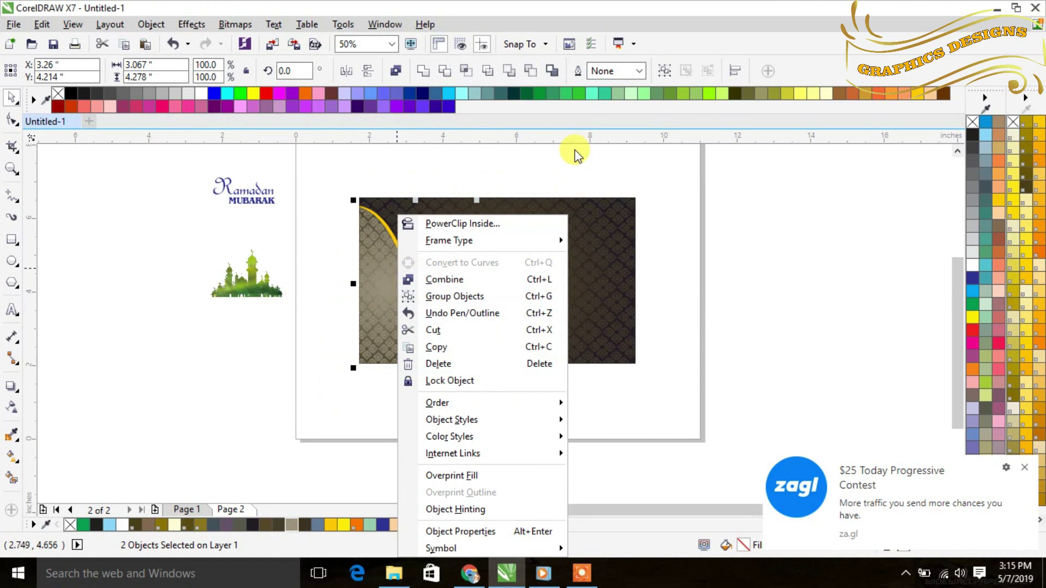
{"action": "left_click", "coordinate": [775, 188]}
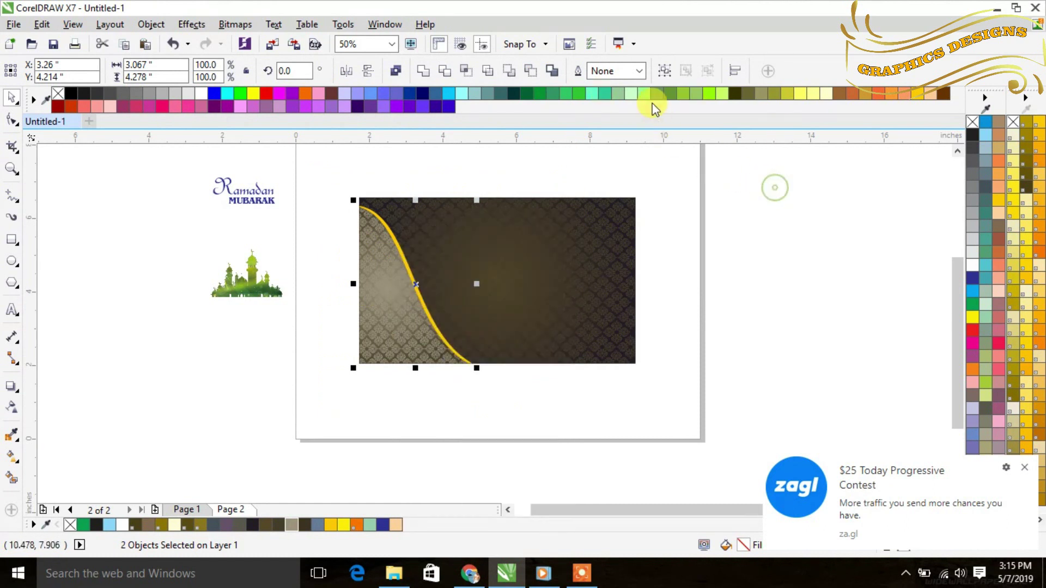
{"action": "left_click", "coordinate": [663, 71]}
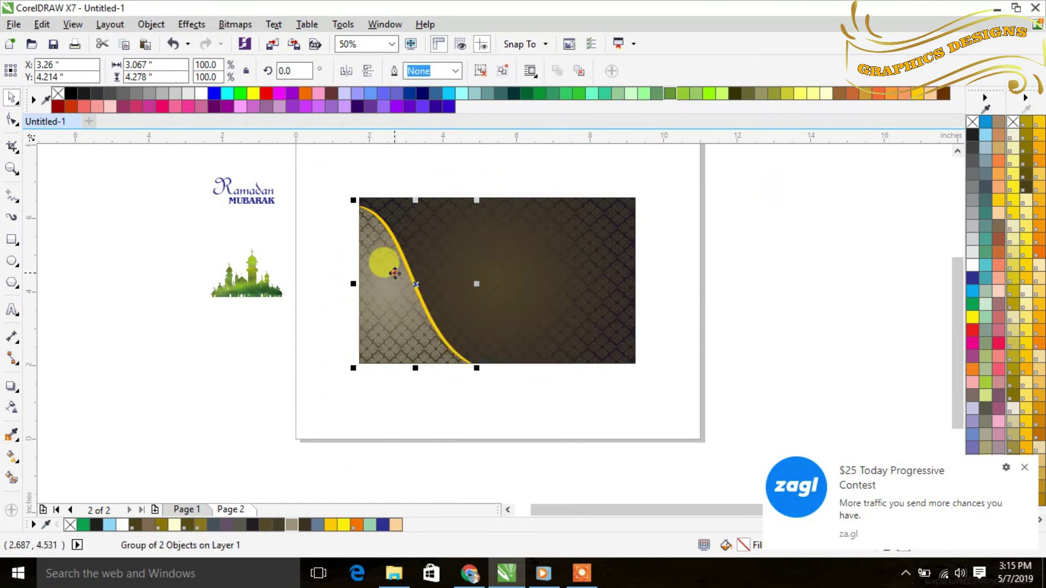
- Duplicate the corner group, scale the copy to about 2.09 by 2.91 inches and move it over the background's upper-right corner
{"action": "right_click", "coordinate": [395, 274]}
{"action": "left_click", "coordinate": [437, 344]}
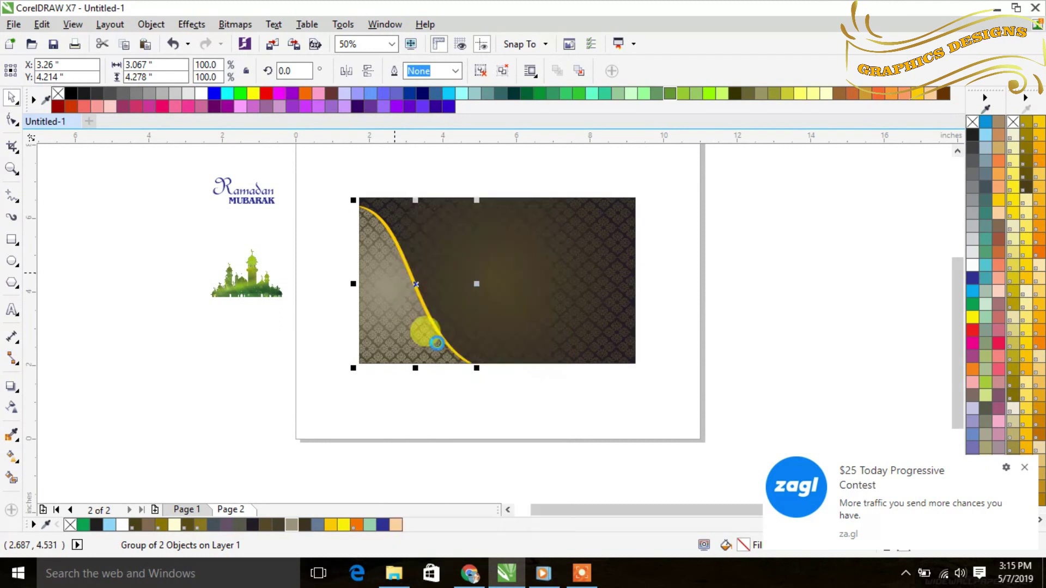
{"action": "right_click", "coordinate": [326, 393]}
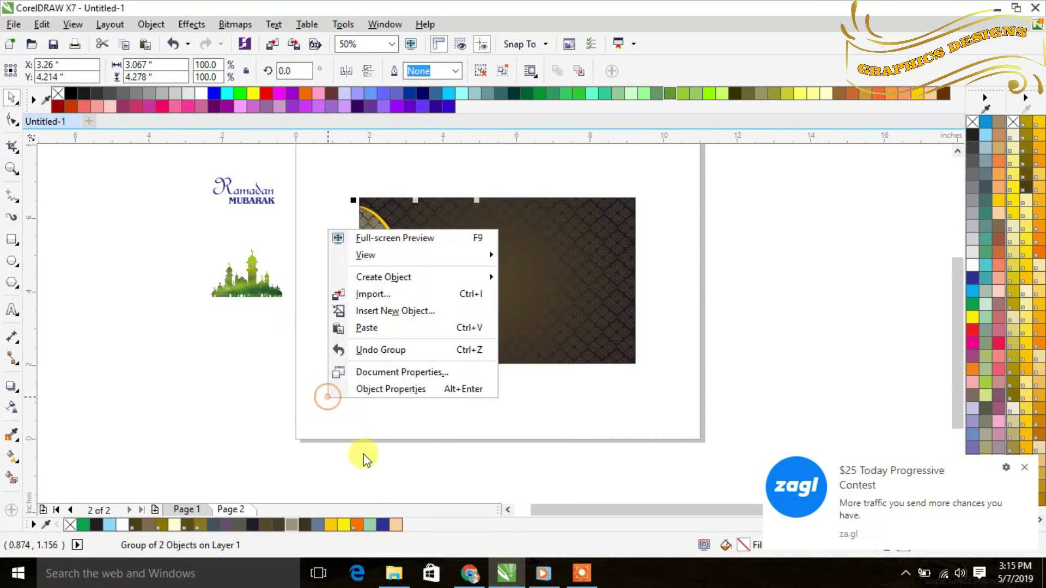
{"action": "left_click", "coordinate": [373, 326]}
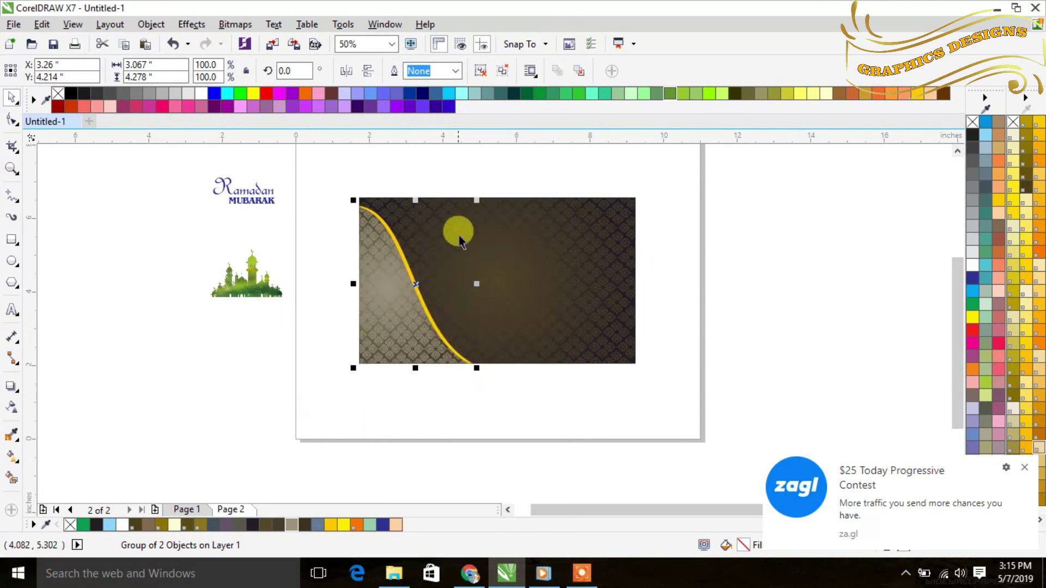
{"action": "left_click_drag", "start_coordinate": [475, 203], "coordinate": [440, 248]}
{"action": "left_click_drag", "start_coordinate": [375, 329], "coordinate": [572, 266]}
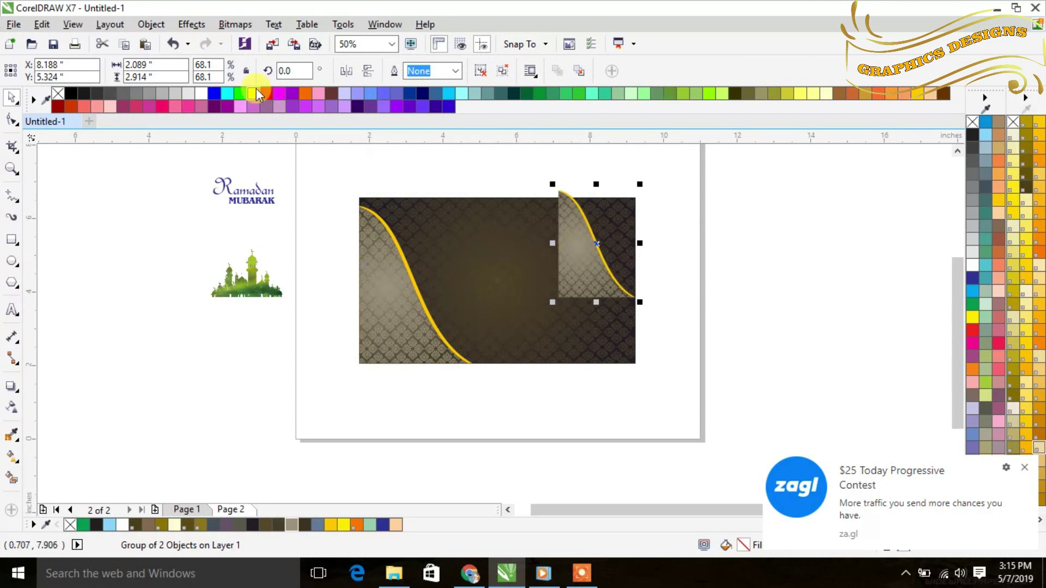
- Mirror the copied corner group both horizontally and vertically so its curve faces the background's centre
{"action": "left_click", "coordinate": [349, 72]}
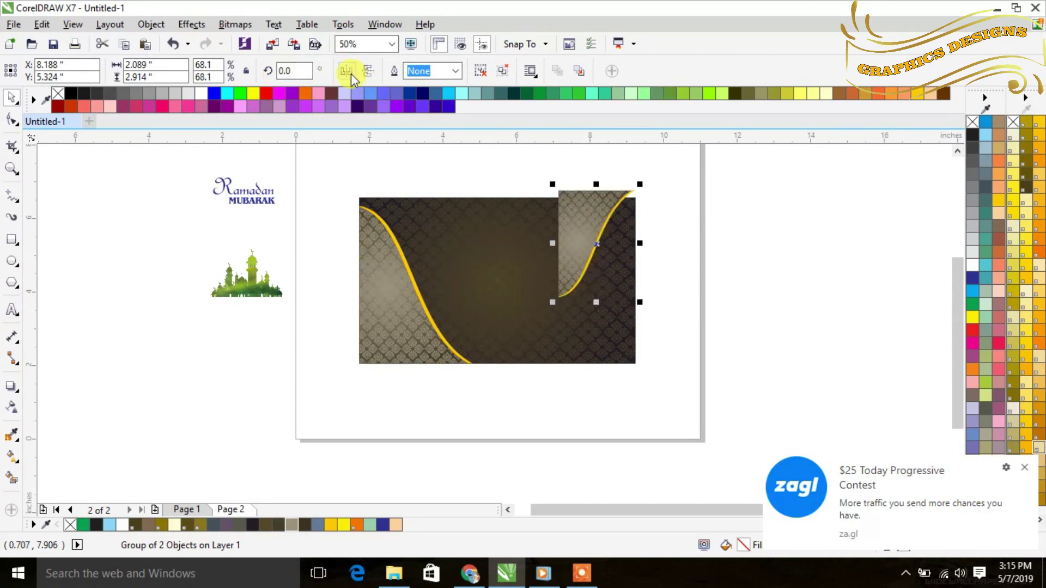
{"action": "left_click", "coordinate": [369, 72]}
{"action": "left_click", "coordinate": [367, 72]}
{"action": "left_click", "coordinate": [346, 73]}
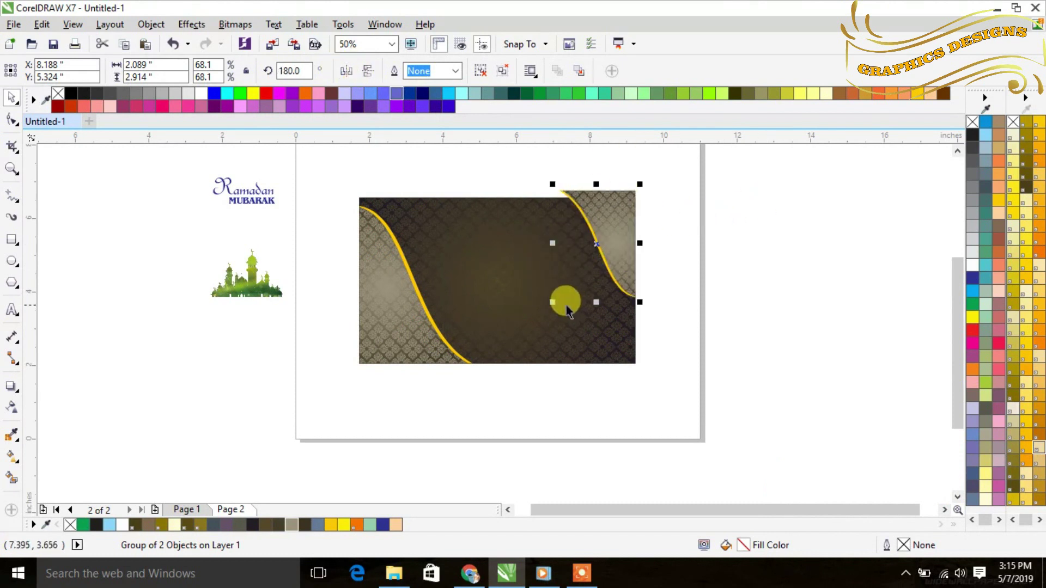
- Scale the mirrored copy to about 1.33 by 1.86 inches and fit it flush into the background's upper-right corner
{"action": "left_click_drag", "start_coordinate": [553, 302], "coordinate": [587, 265]}
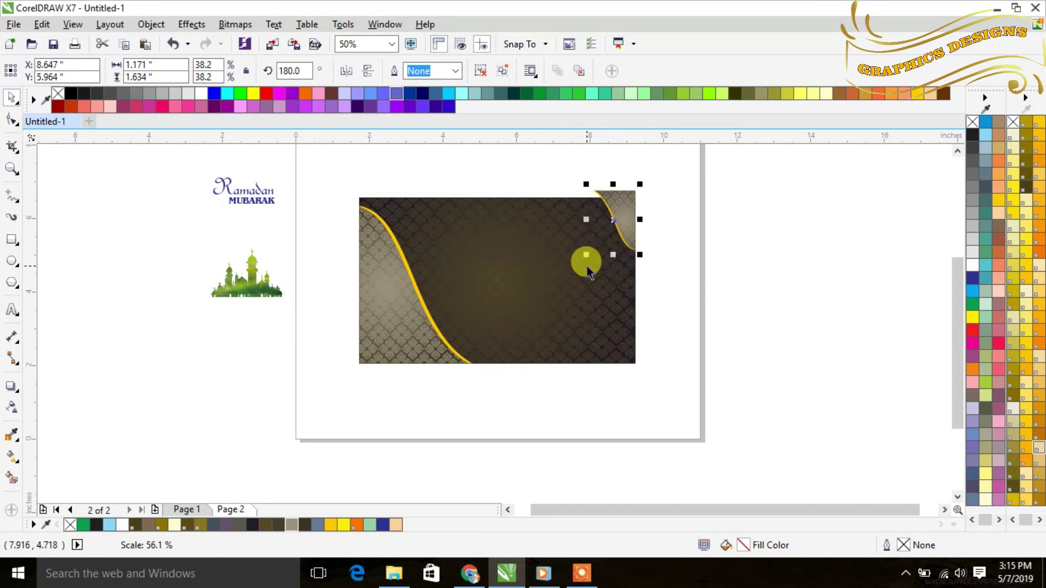
{"action": "left_click_drag", "start_coordinate": [614, 218], "coordinate": [610, 231]}
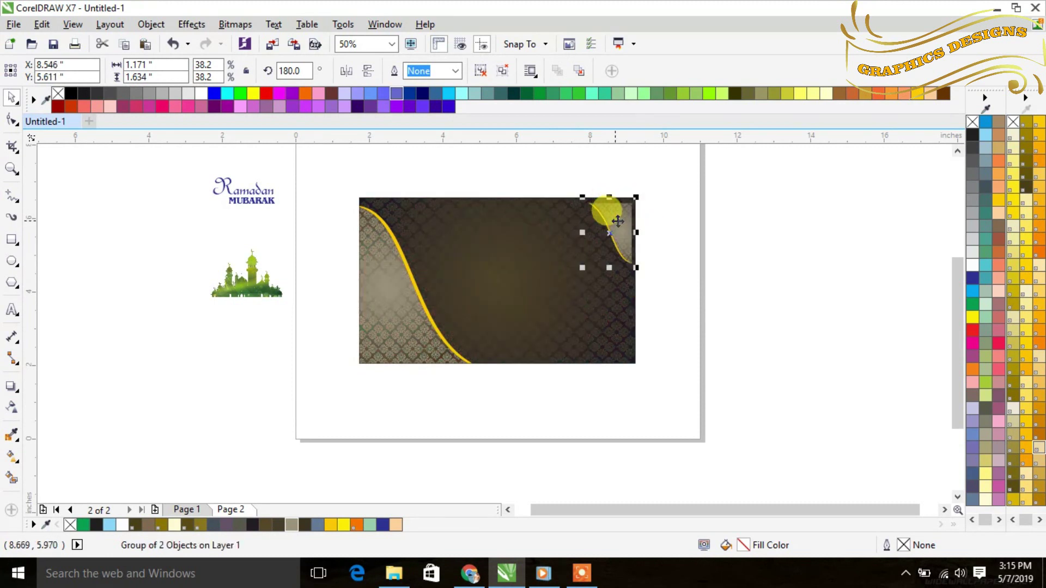
{"action": "left_click_drag", "start_coordinate": [582, 267], "coordinate": [555, 262]}
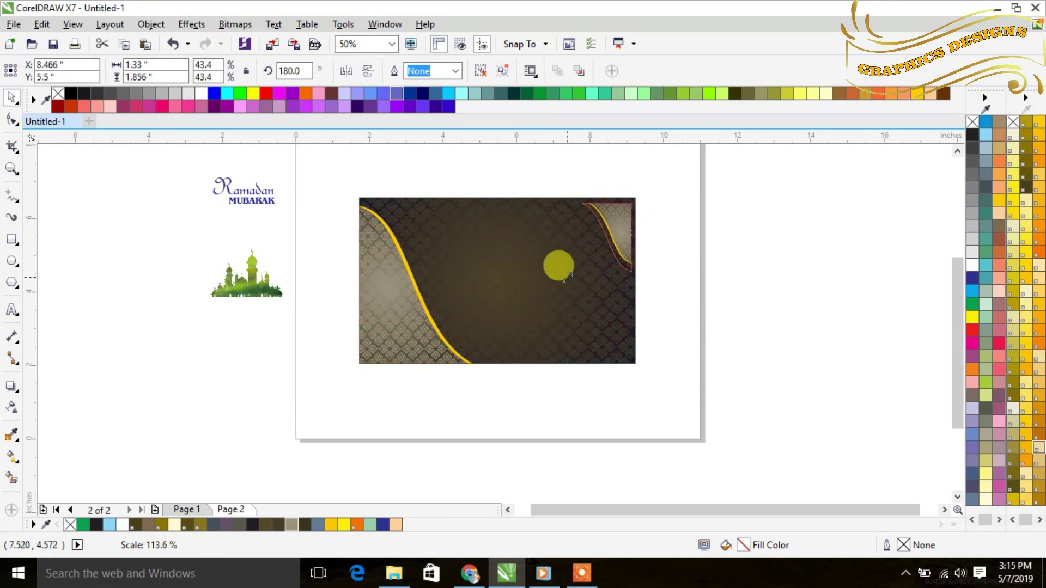
{"action": "scroll", "coordinate": [640, 231], "scroll_direction": "up", "scroll_amount": 2}
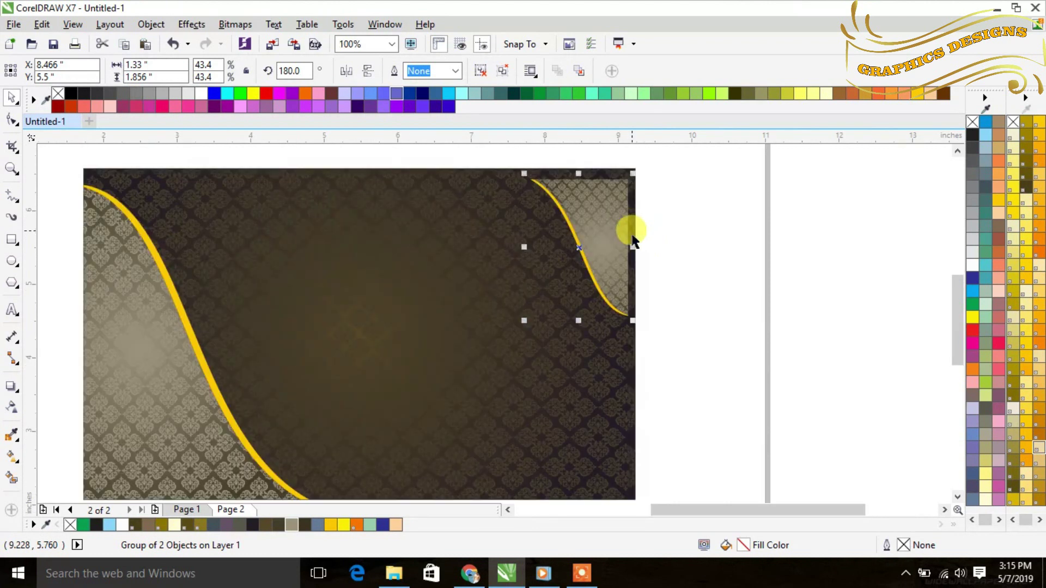
{"action": "left_click_drag", "start_coordinate": [618, 227], "coordinate": [622, 218]}
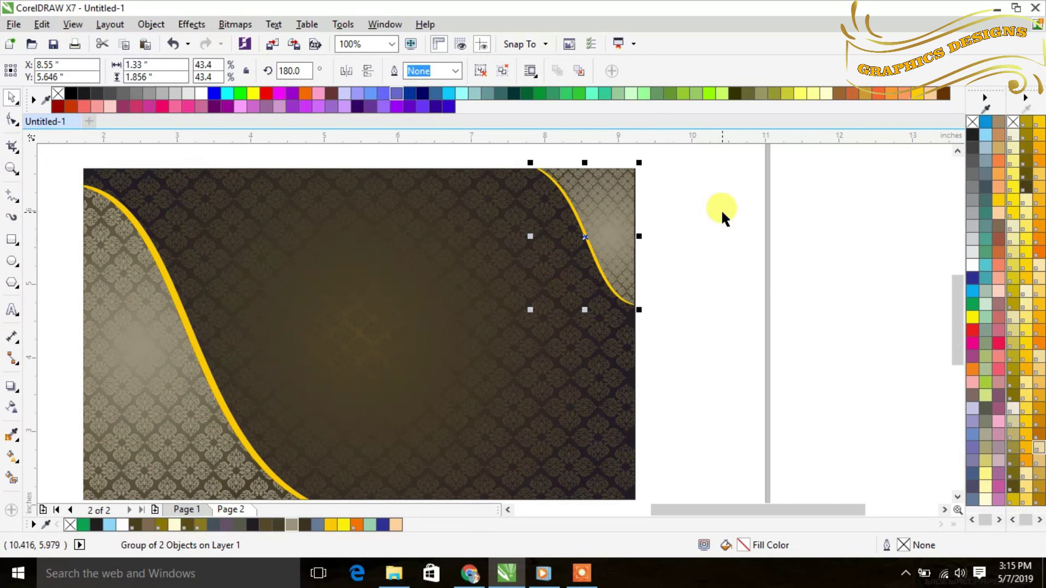
{"action": "key", "text": "Right"}
{"action": "key", "text": "Right"}
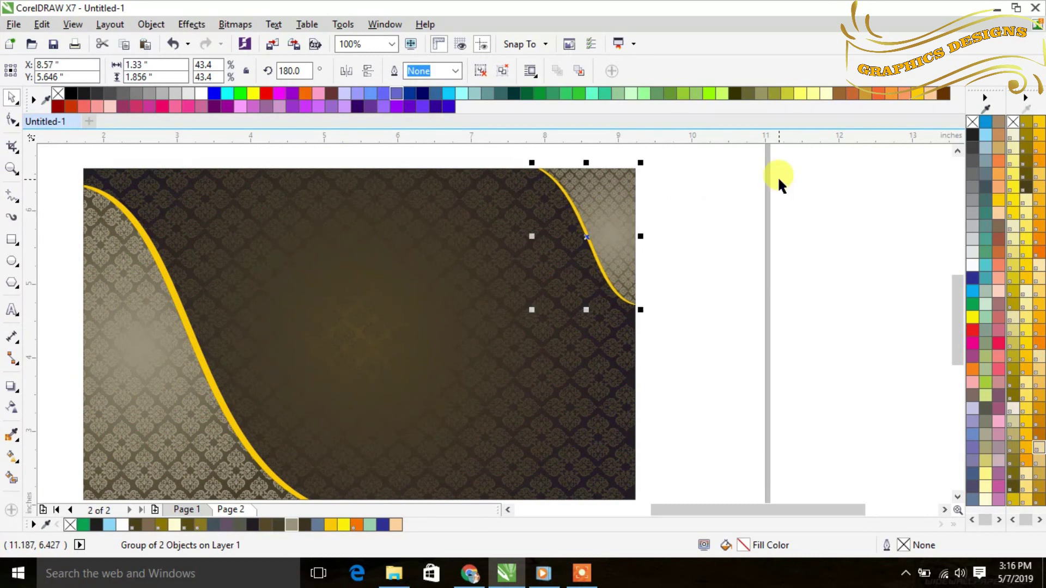
{"action": "key", "text": "Left"}
{"action": "key", "text": "Right"}
{"action": "left_click", "coordinate": [728, 265]}
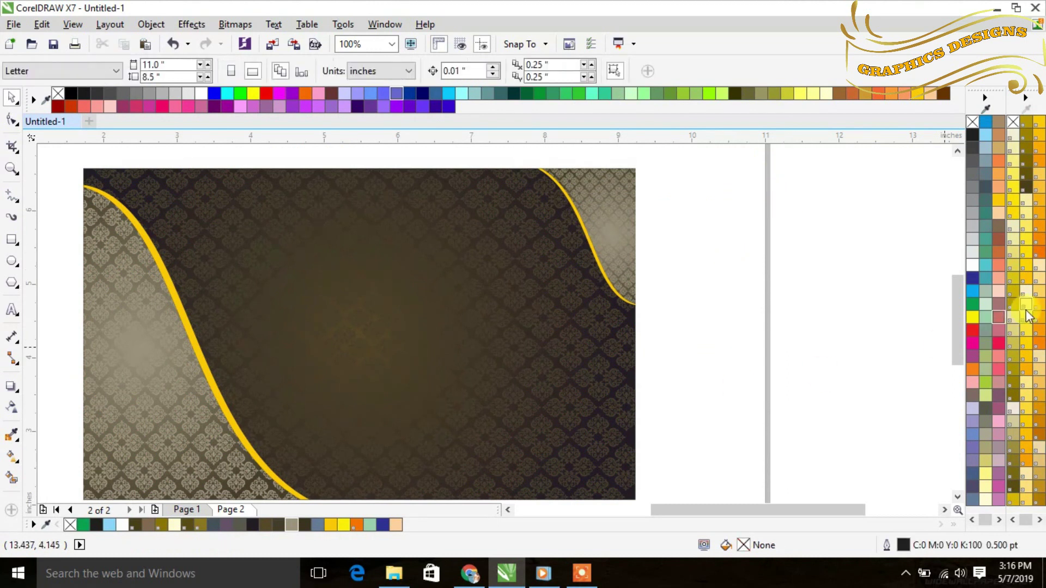
{"action": "scroll", "coordinate": [957, 308], "scroll_direction": "down", "scroll_amount": 2}
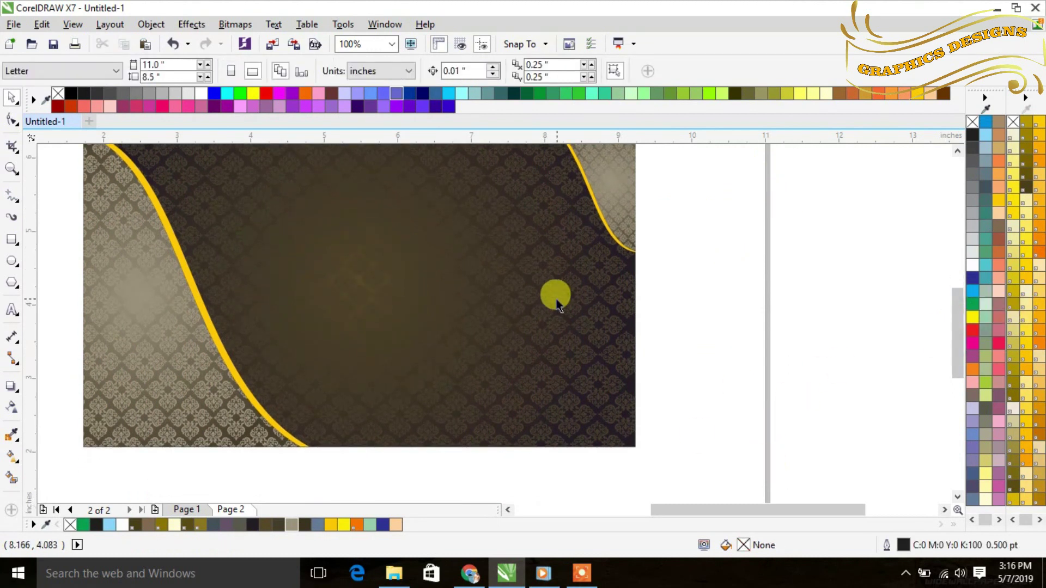
{"action": "scroll", "coordinate": [551, 299], "scroll_direction": "down", "scroll_amount": 2}
{"action": "left_click_drag", "start_coordinate": [763, 509], "coordinate": [733, 511]}
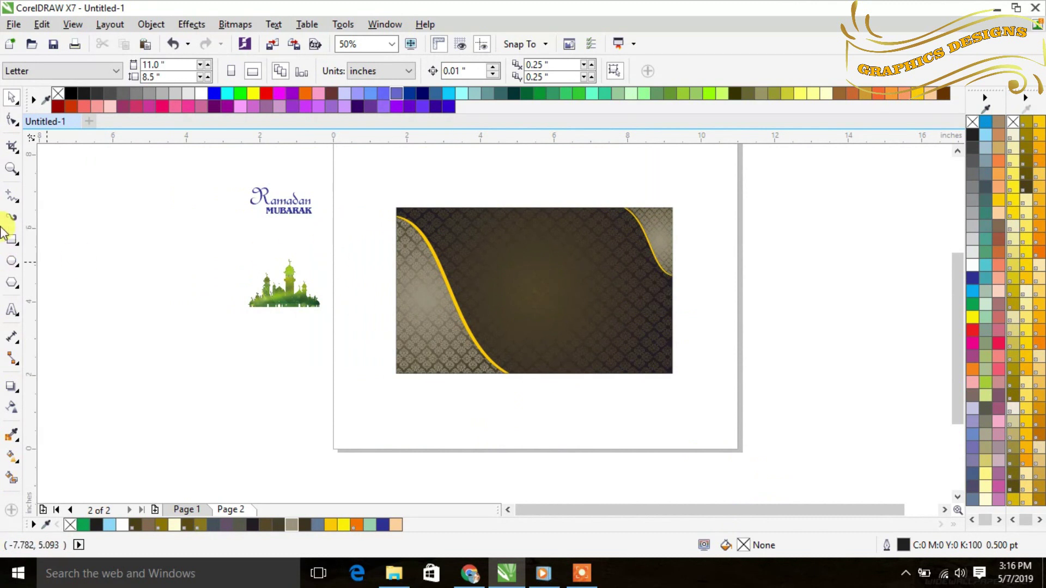
{"action": "left_click", "coordinate": [12, 240]}
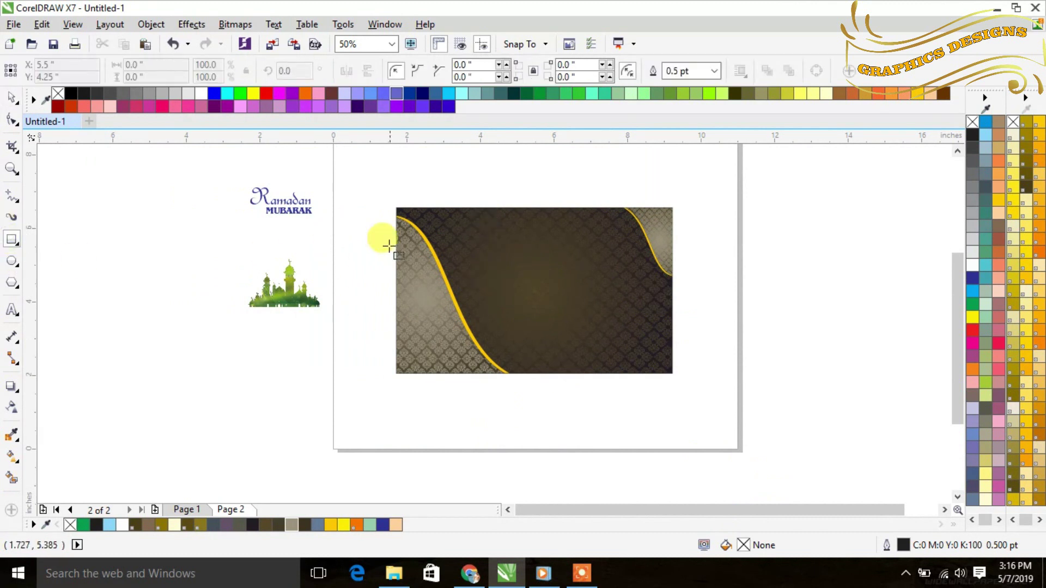
{"action": "left_click_drag", "start_coordinate": [400, 210], "coordinate": [663, 368]}
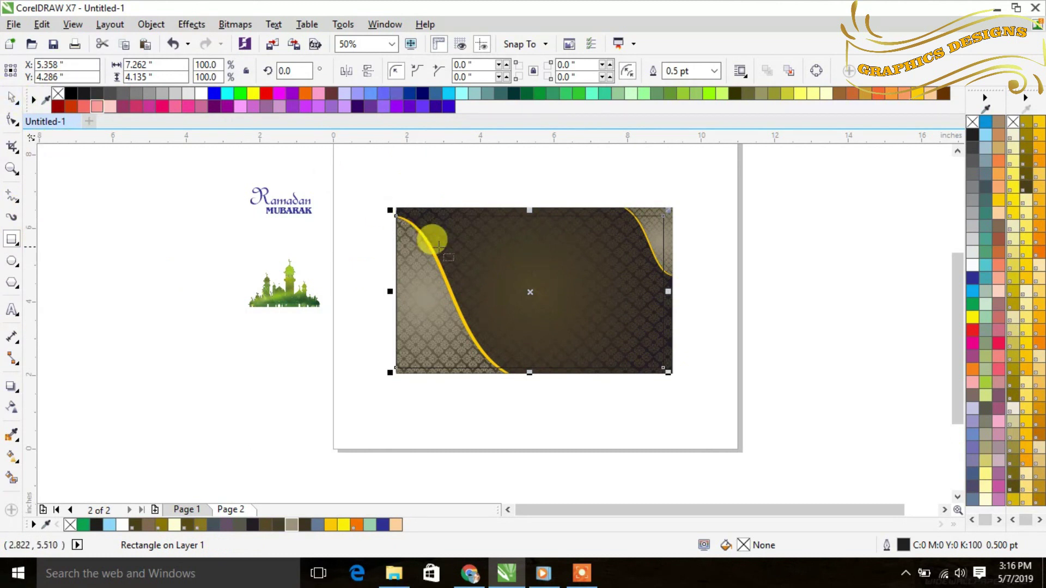
{"action": "key", "text": "z"}
{"action": "left_click_drag", "start_coordinate": [346, 191], "coordinate": [764, 392]}
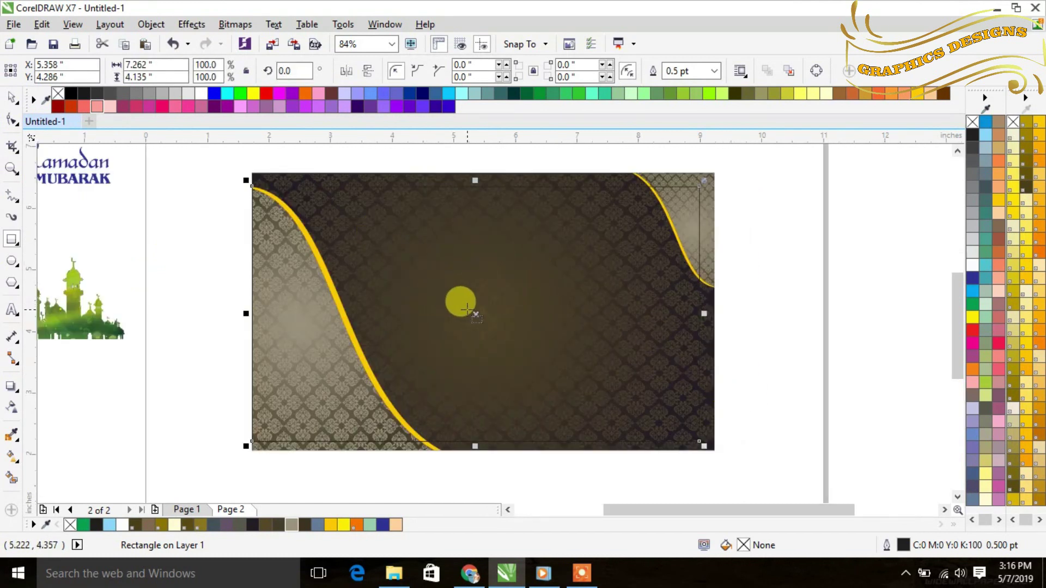
{"action": "left_click", "coordinate": [11, 97]}
{"action": "left_click_drag", "start_coordinate": [475, 311], "coordinate": [501, 312]}
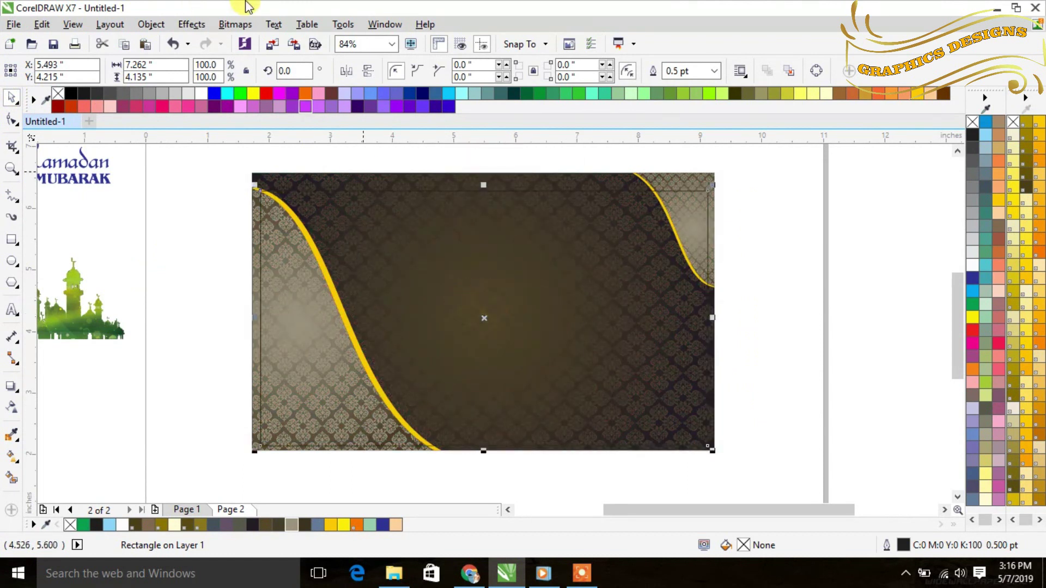
{"action": "left_click", "coordinate": [526, 183], "text": "shift"}
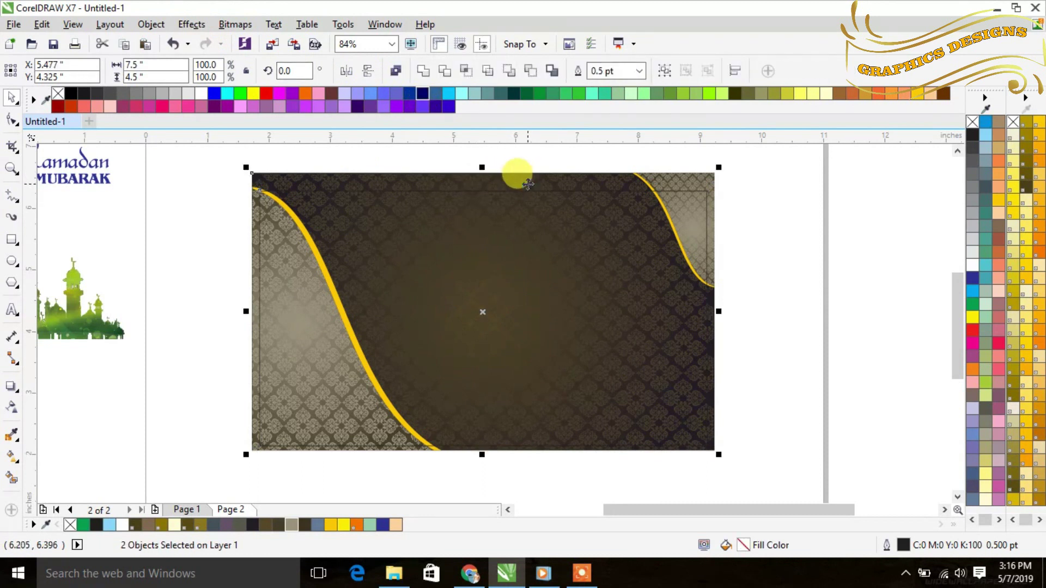
{"action": "left_click", "coordinate": [747, 258]}
{"action": "left_click", "coordinate": [453, 191]}
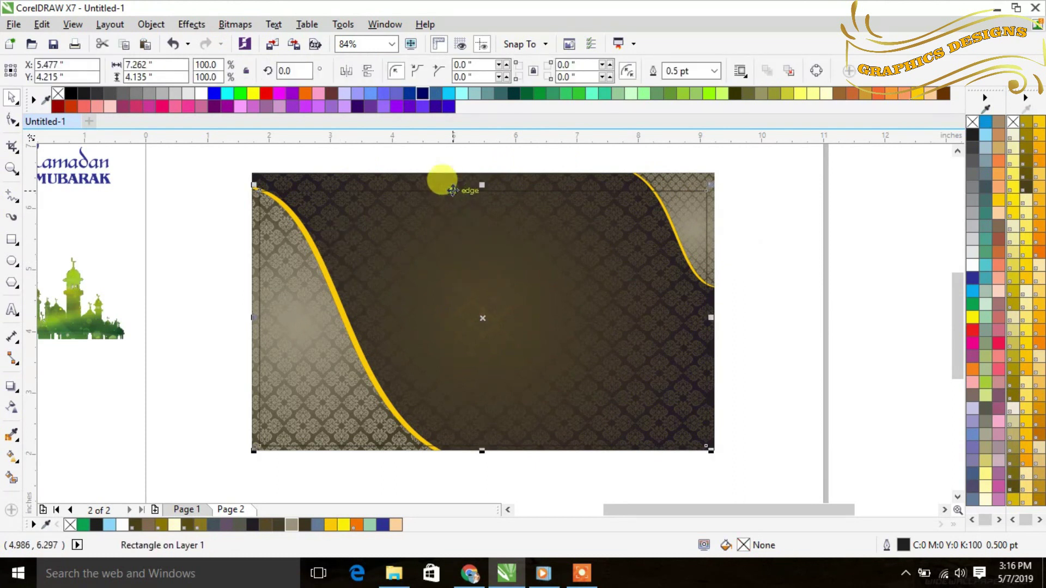
{"action": "left_click", "coordinate": [217, 153]}
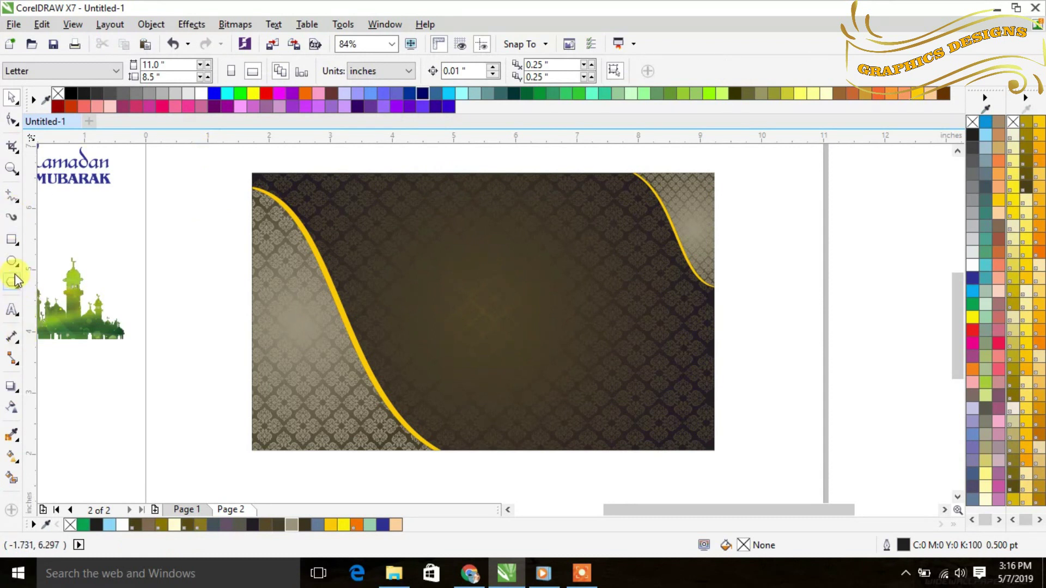
- Draw a border rectangle about 7.07 by 4.19 inches just inside the background's edges and set its outline width to 2.0 pt
{"action": "left_click", "coordinate": [11, 241]}
{"action": "left_click_drag", "start_coordinate": [266, 181], "coordinate": [701, 439]}
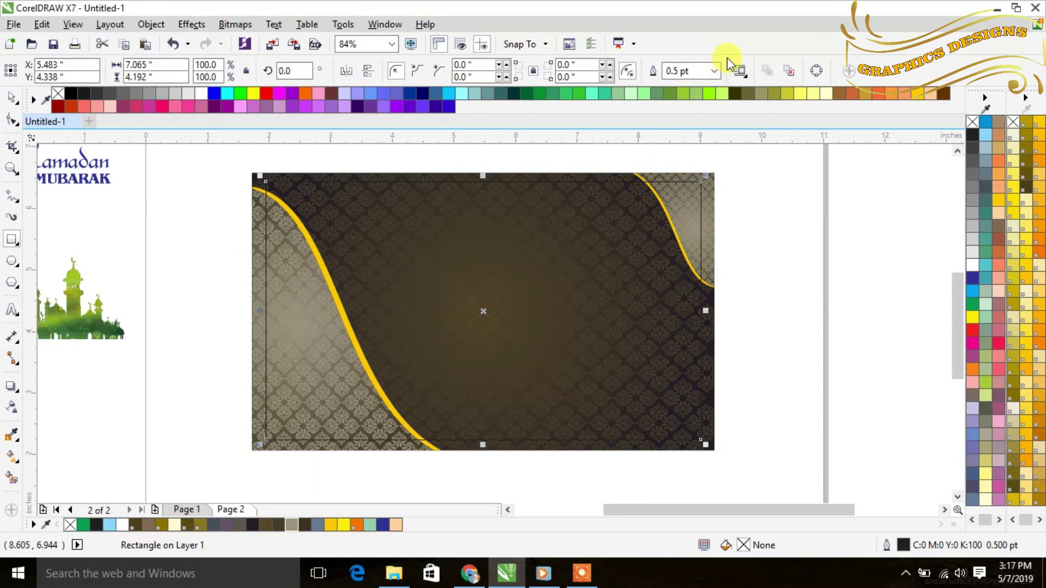
{"action": "left_click", "coordinate": [714, 74]}
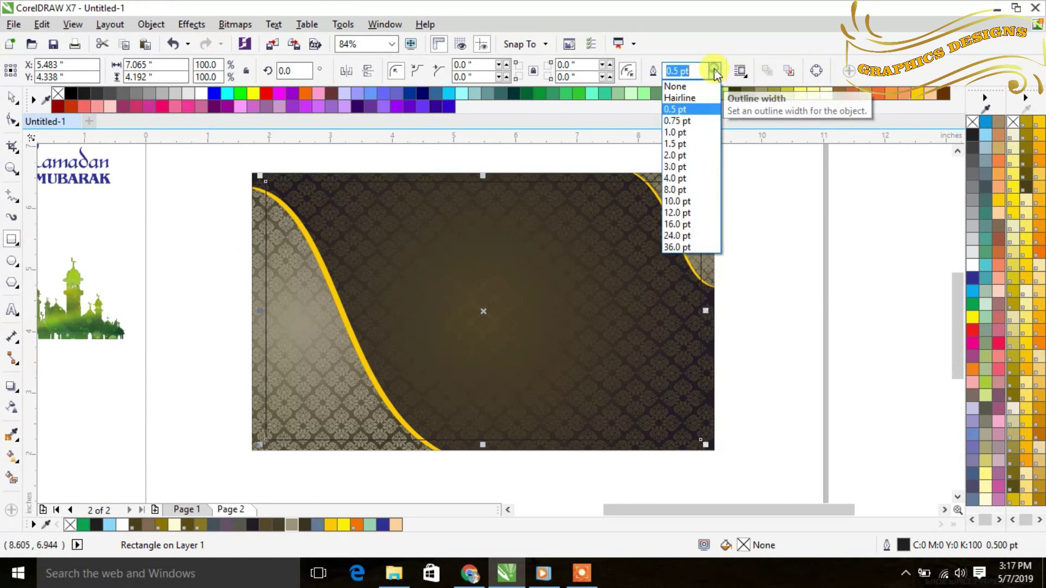
{"action": "left_click", "coordinate": [681, 166]}
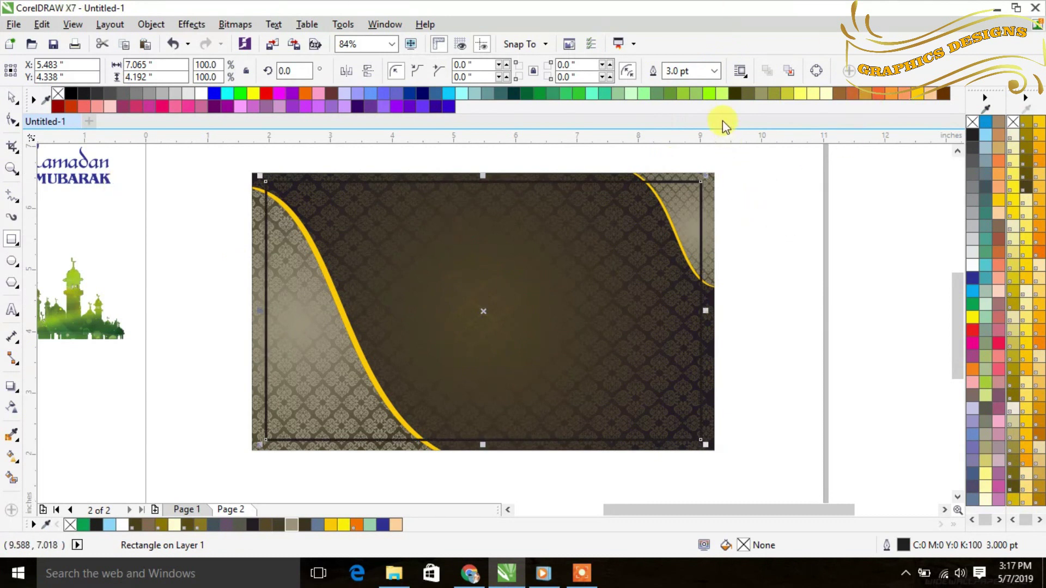
{"action": "left_click", "coordinate": [713, 74]}
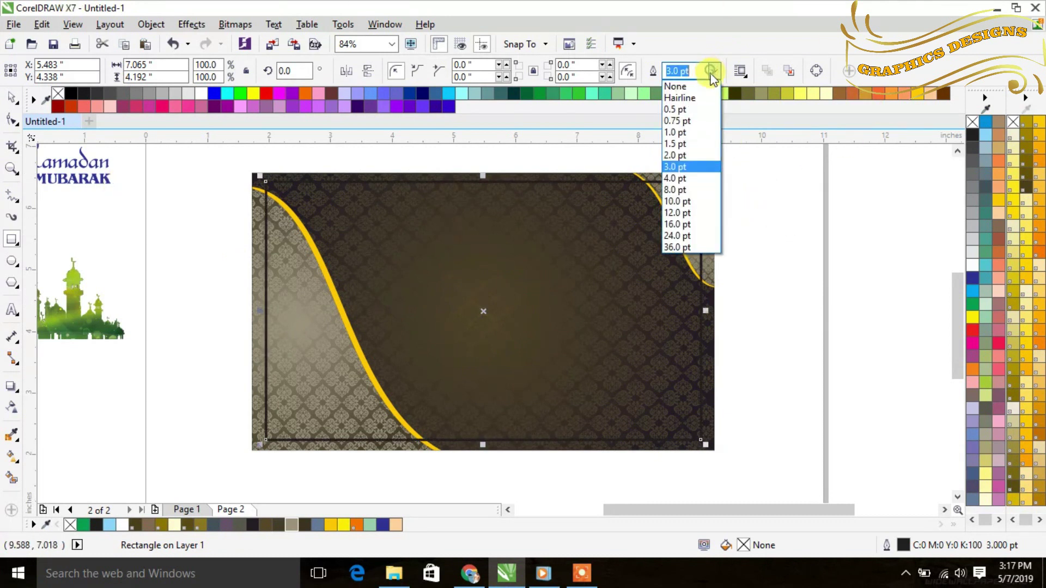
{"action": "left_click", "coordinate": [686, 157]}
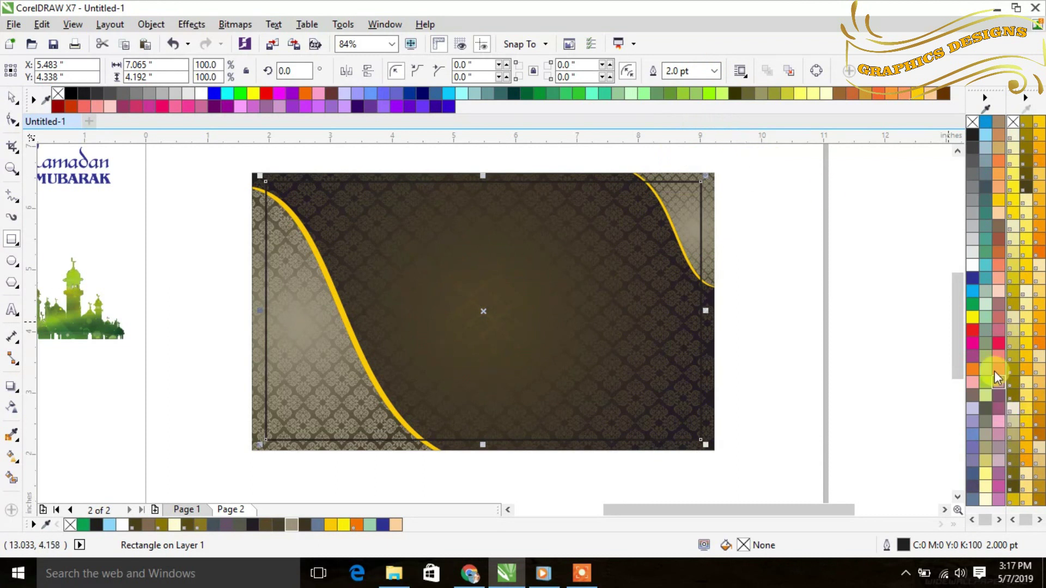
- Colour the border rectangle's outline C0 M20 Y100 K0 and place it behind both corner shapes
{"action": "right_click", "coordinate": [999, 201]}
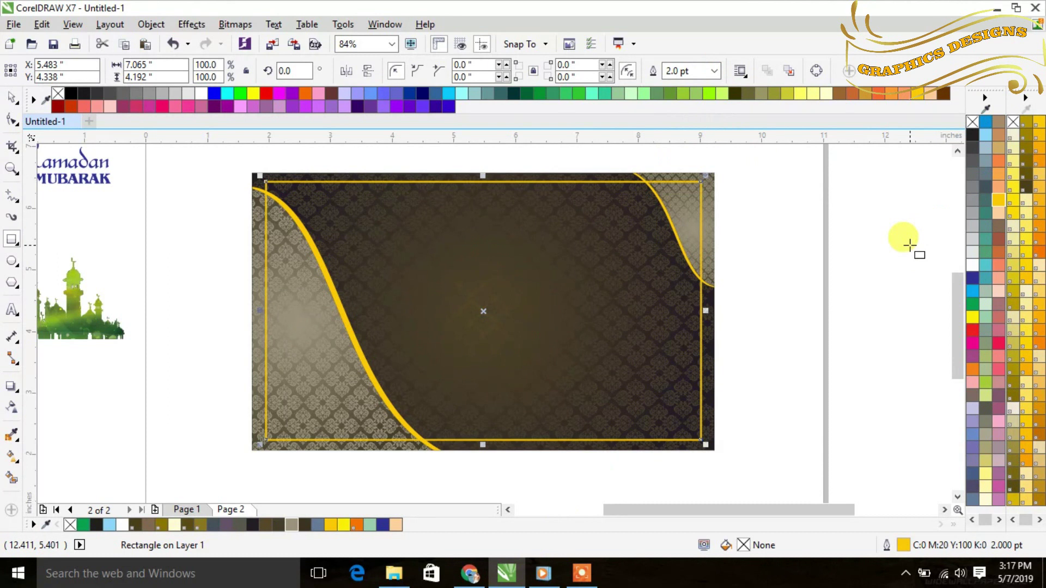
{"action": "left_click", "coordinate": [910, 245]}
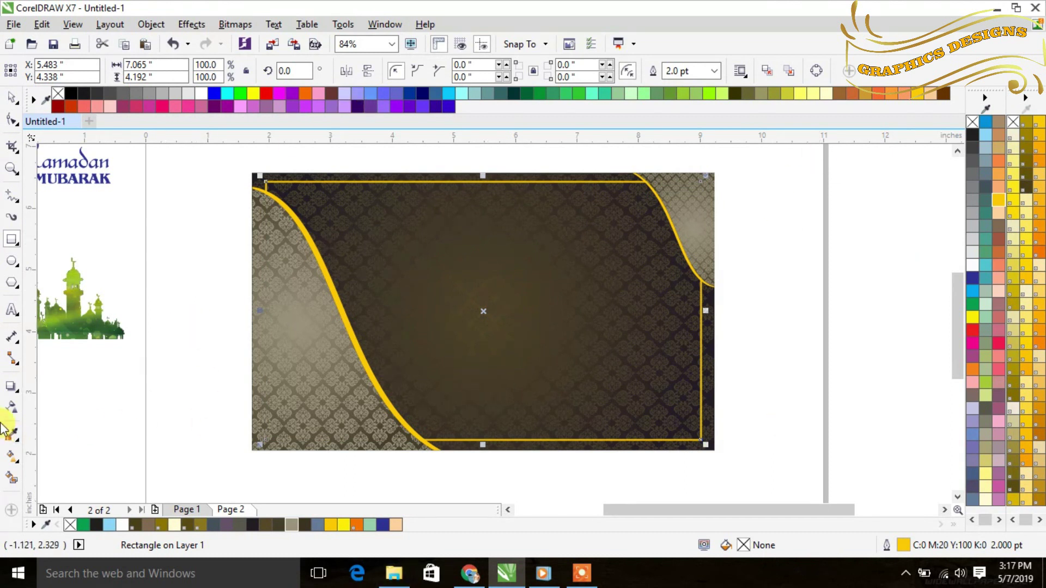
- Apply a linear transparency to the border rectangle, fading from 0 at the upper right to 100 at the lower left
{"action": "left_click", "coordinate": [10, 408]}
{"action": "left_click_drag", "start_coordinate": [789, 170], "coordinate": [259, 396]}
{"action": "left_click_drag", "start_coordinate": [790, 169], "coordinate": [757, 183]}
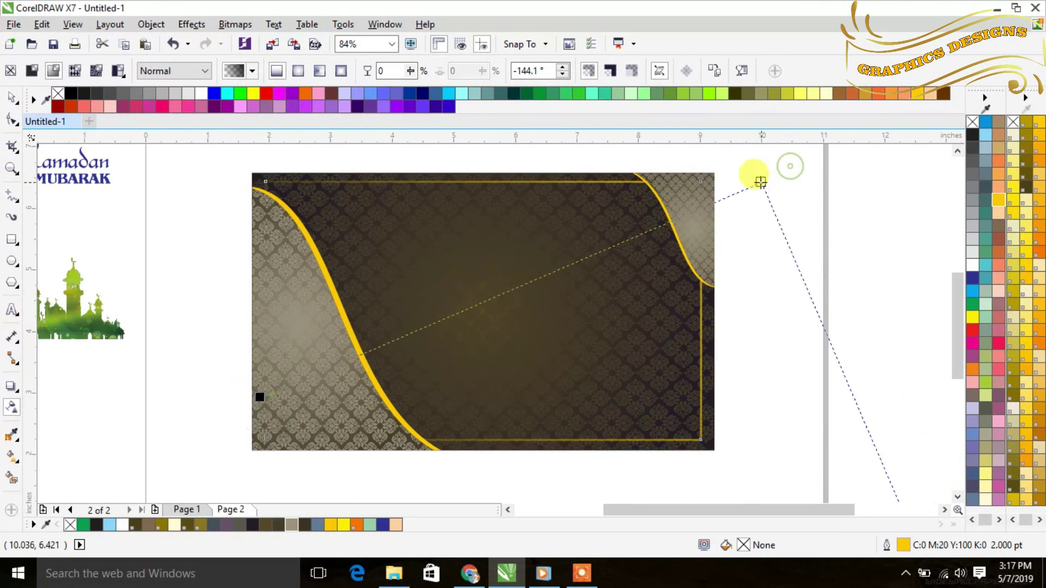
{"action": "left_click_drag", "start_coordinate": [260, 396], "coordinate": [244, 411]}
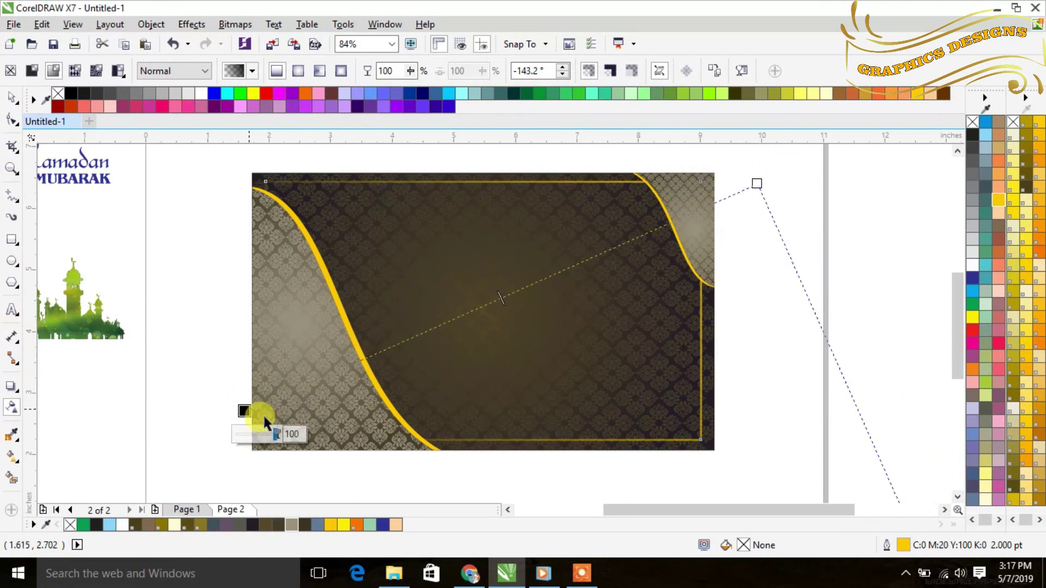
{"action": "left_click", "coordinate": [10, 100]}
{"action": "left_click", "coordinate": [857, 318]}
- Move the green mosque picture onto the right half of the background and enlarge it to about 3.40 by 2.73 inches
{"action": "left_click_drag", "start_coordinate": [737, 509], "coordinate": [708, 507]}
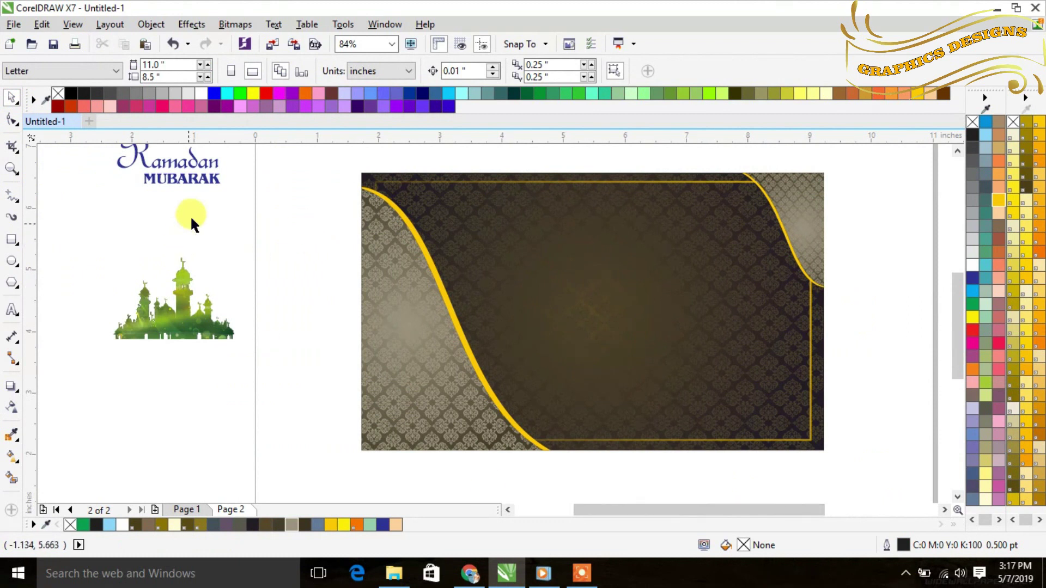
{"action": "left_click", "coordinate": [178, 312]}
{"action": "left_click_drag", "start_coordinate": [179, 312], "coordinate": [234, 312]}
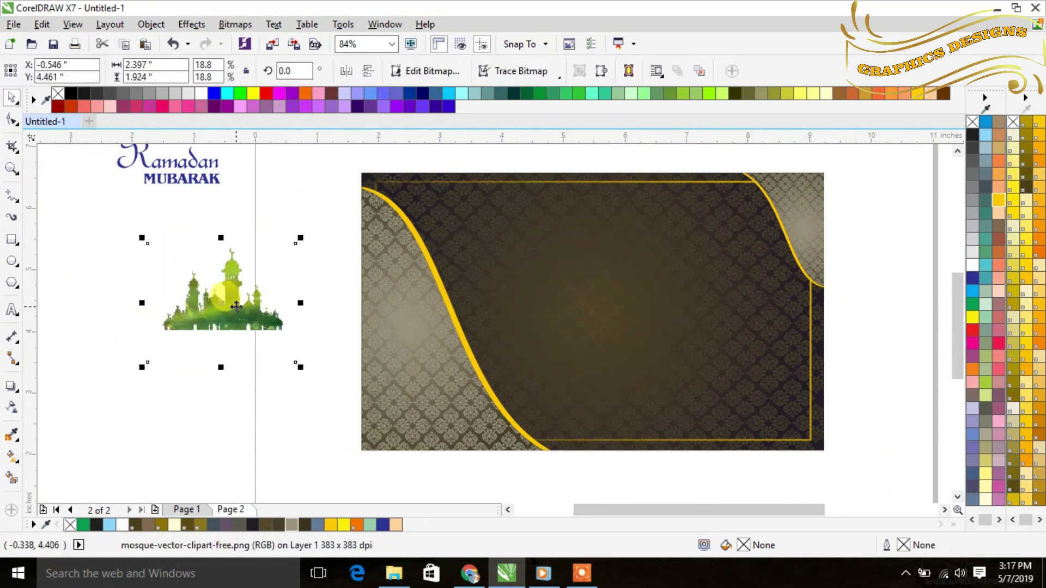
{"action": "left_click_drag", "start_coordinate": [213, 316], "coordinate": [615, 282]}
{"action": "left_click_drag", "start_coordinate": [697, 328], "coordinate": [742, 363]}
{"action": "left_click_drag", "start_coordinate": [675, 288], "coordinate": [694, 298]}
{"action": "left_click_drag", "start_coordinate": [761, 375], "coordinate": [796, 397]}
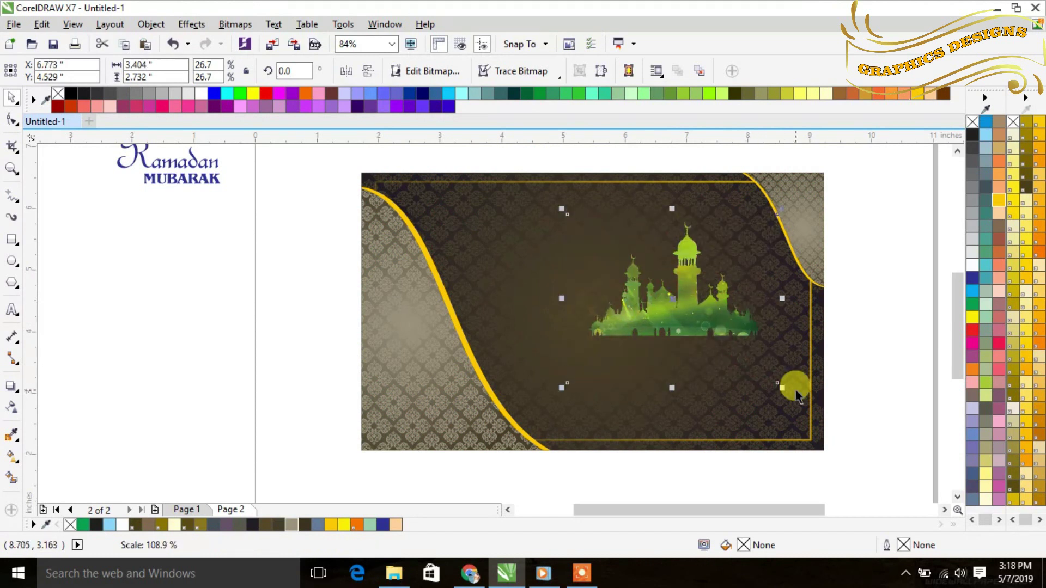
{"action": "left_click_drag", "start_coordinate": [705, 314], "coordinate": [701, 307]}
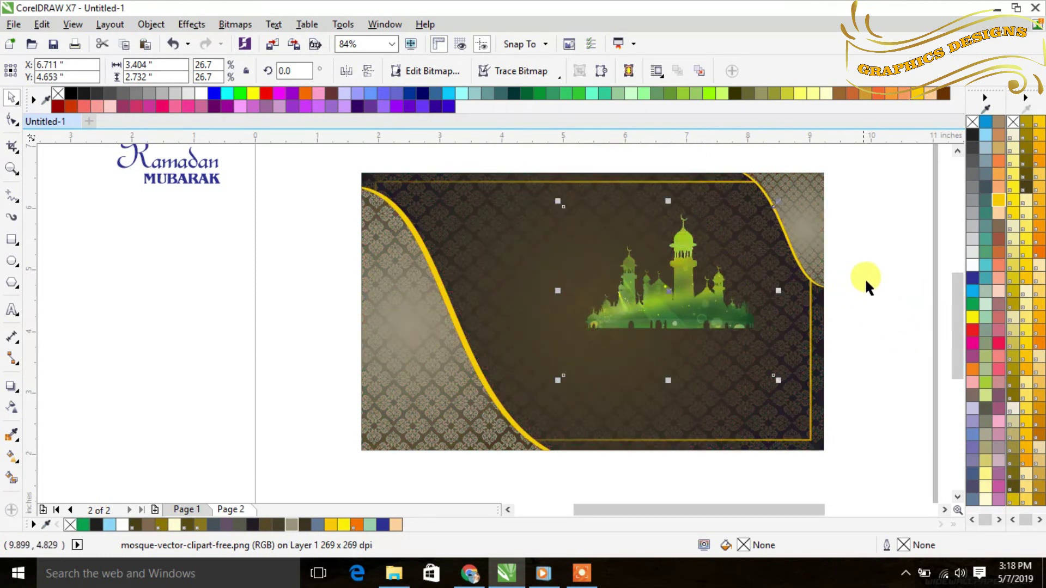
{"action": "left_click", "coordinate": [880, 294]}
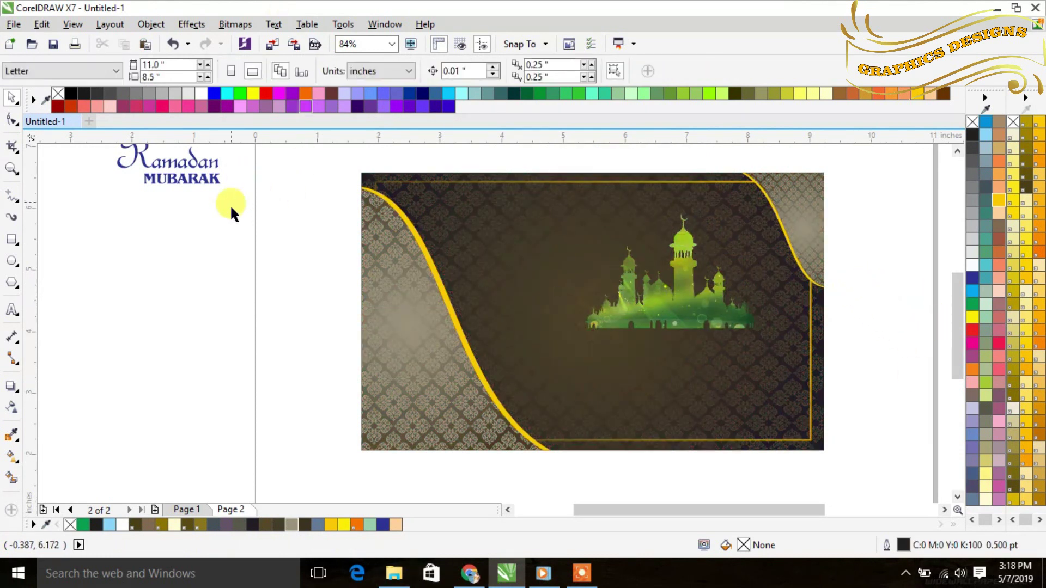
- Shift the mosque picture slightly down and left on the background, centring it at about X 6.64, Y 4.5 inches
{"action": "scroll", "coordinate": [121, 181], "scroll_direction": "up", "scroll_amount": 1}
{"action": "left_click_drag", "start_coordinate": [116, 199], "coordinate": [96, 167]}
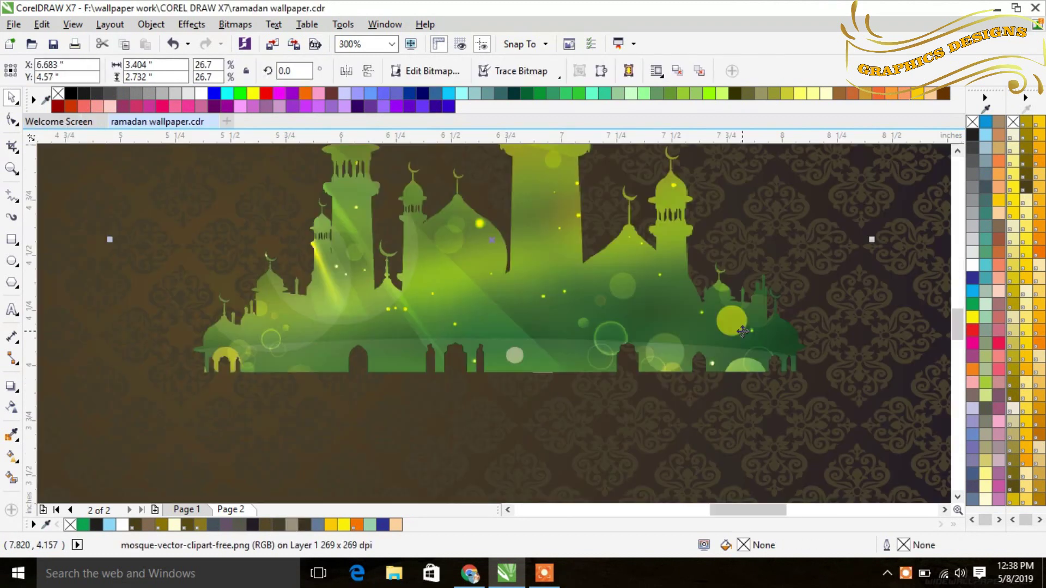
{"action": "scroll", "coordinate": [740, 279], "scroll_direction": "down", "scroll_amount": 2}
{"action": "left_click_drag", "start_coordinate": [740, 279], "coordinate": [667, 328]}
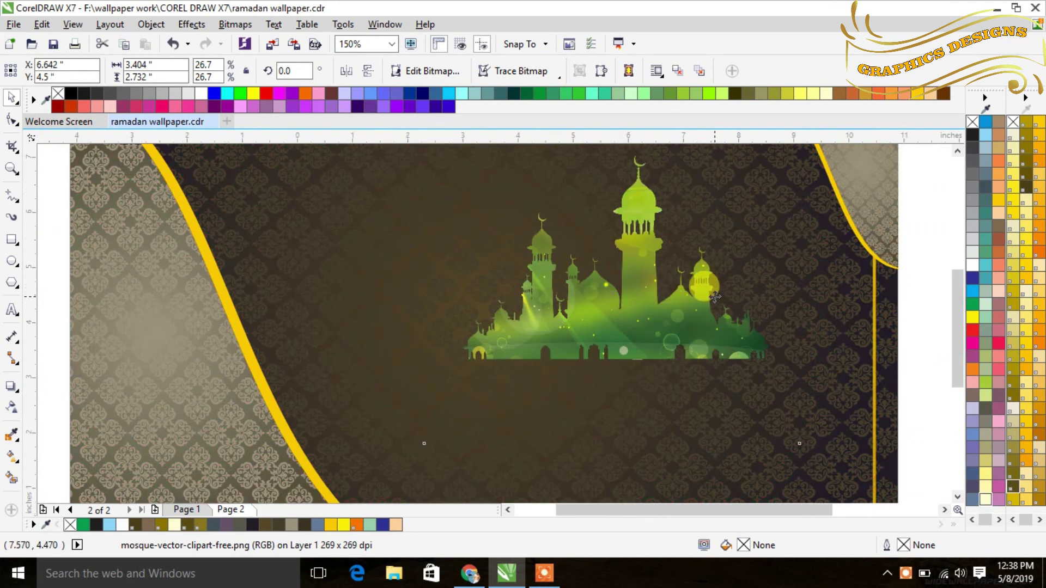
{"action": "scroll", "coordinate": [711, 286], "scroll_direction": "down", "scroll_amount": 2}
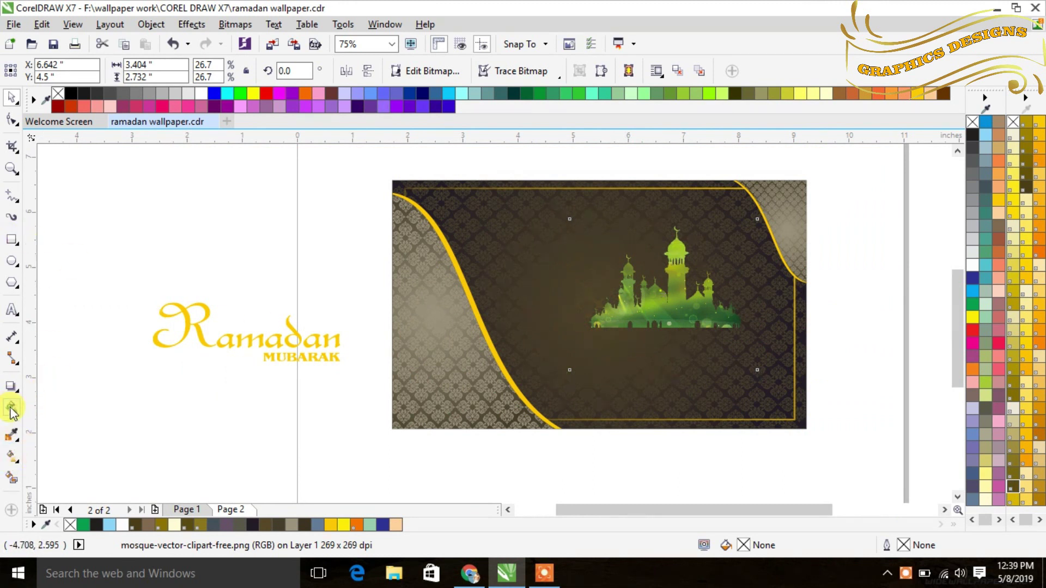
- Apply a linear transparency to the mosque, fading from 0 above its upper right to 100 below its lower left
{"action": "left_click", "coordinate": [12, 407]}
{"action": "left_click_drag", "start_coordinate": [831, 171], "coordinate": [648, 325]}
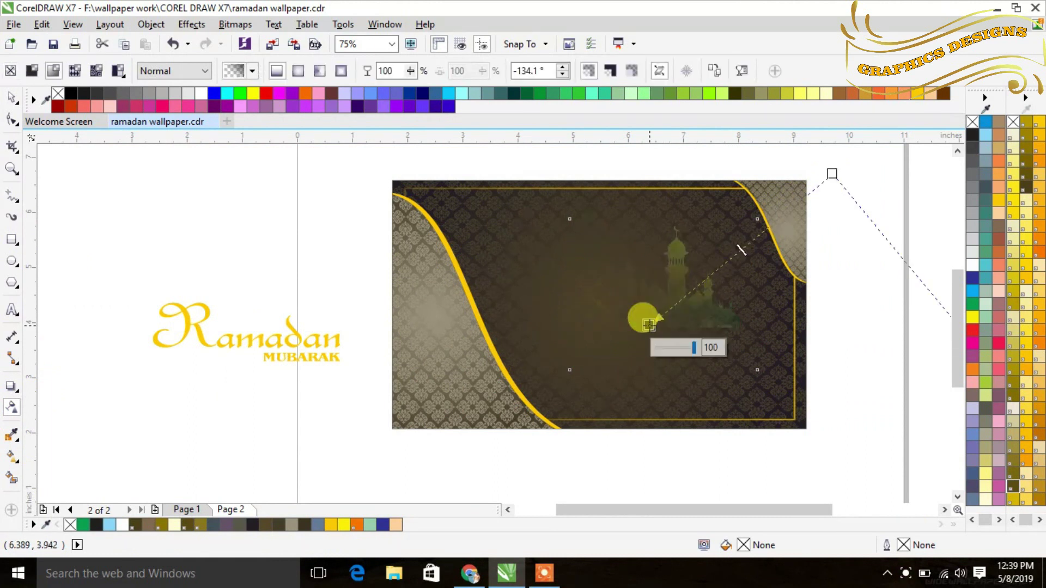
{"action": "left_click_drag", "start_coordinate": [832, 174], "coordinate": [746, 171]}
{"action": "left_click_drag", "start_coordinate": [648, 325], "coordinate": [604, 362]}
{"action": "left_click", "coordinate": [593, 369]}
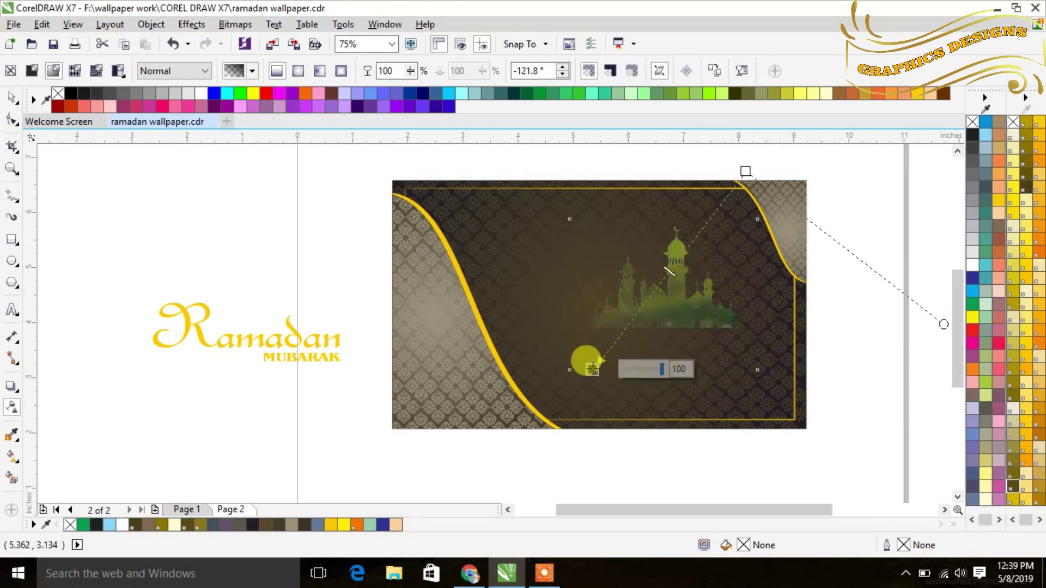
{"action": "left_click_drag", "start_coordinate": [592, 369], "coordinate": [599, 364]}
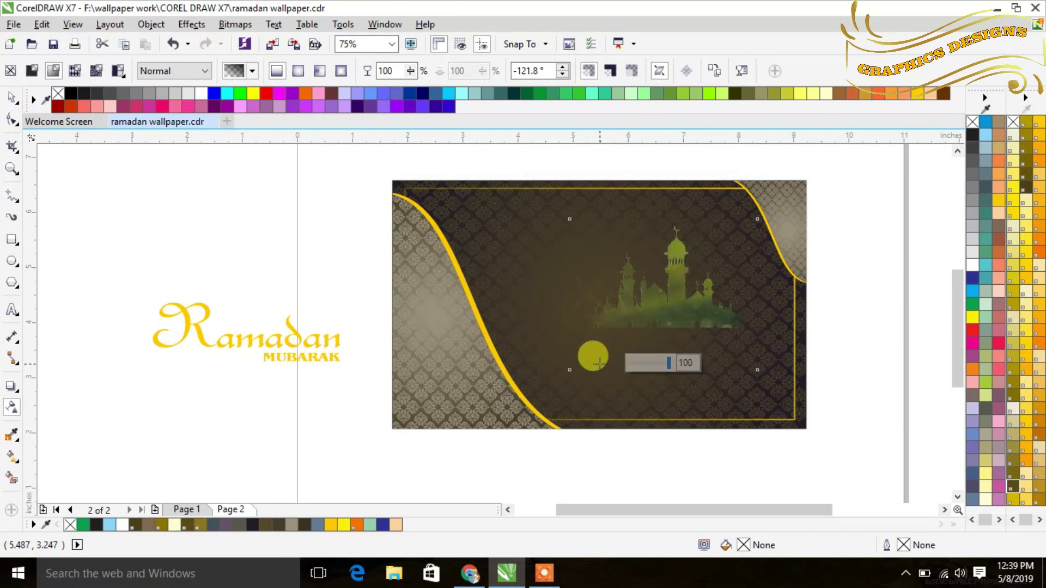
{"action": "left_click_drag", "start_coordinate": [745, 172], "coordinate": [735, 170]}
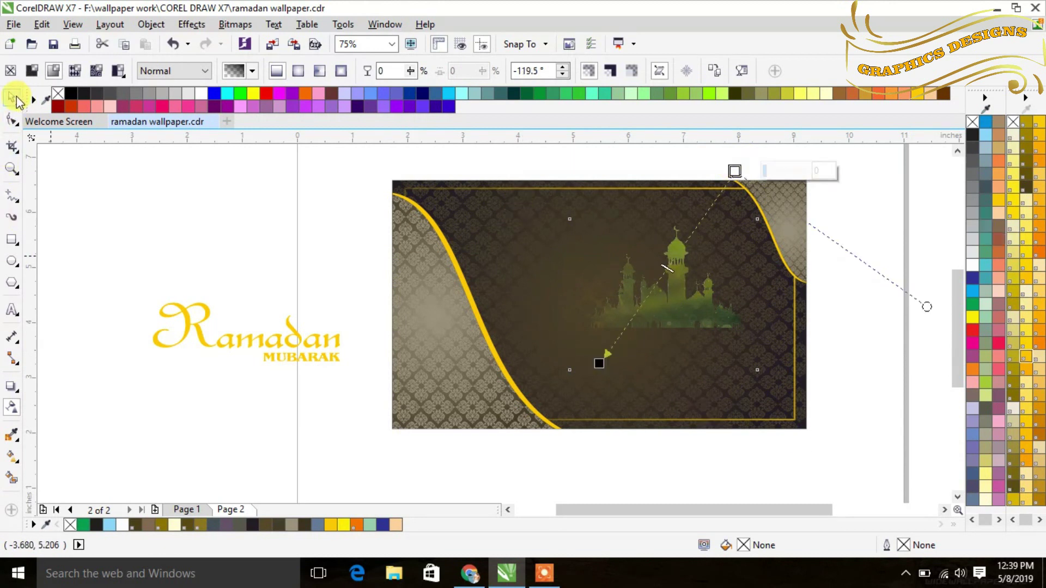
{"action": "left_click", "coordinate": [12, 97]}
{"action": "left_click", "coordinate": [333, 426]}
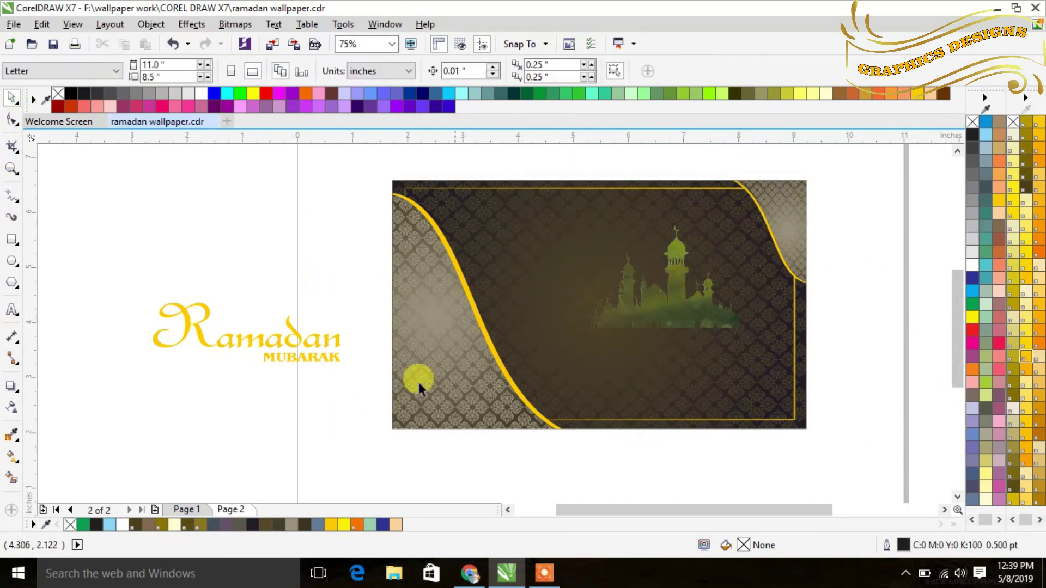
- Group the yellow Ramadan Mubarak lettering, place it across the mosque's base at about 3.58 by 1.10 inches and nudge it left
{"action": "left_click_drag", "start_coordinate": [360, 414], "coordinate": [138, 269]}
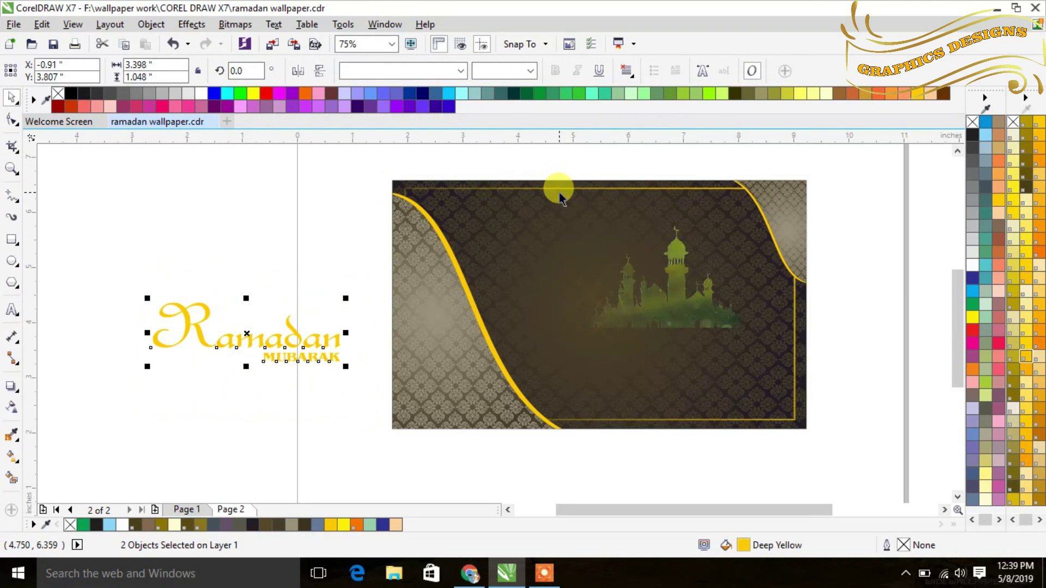
{"action": "key", "text": "ctrl+g"}
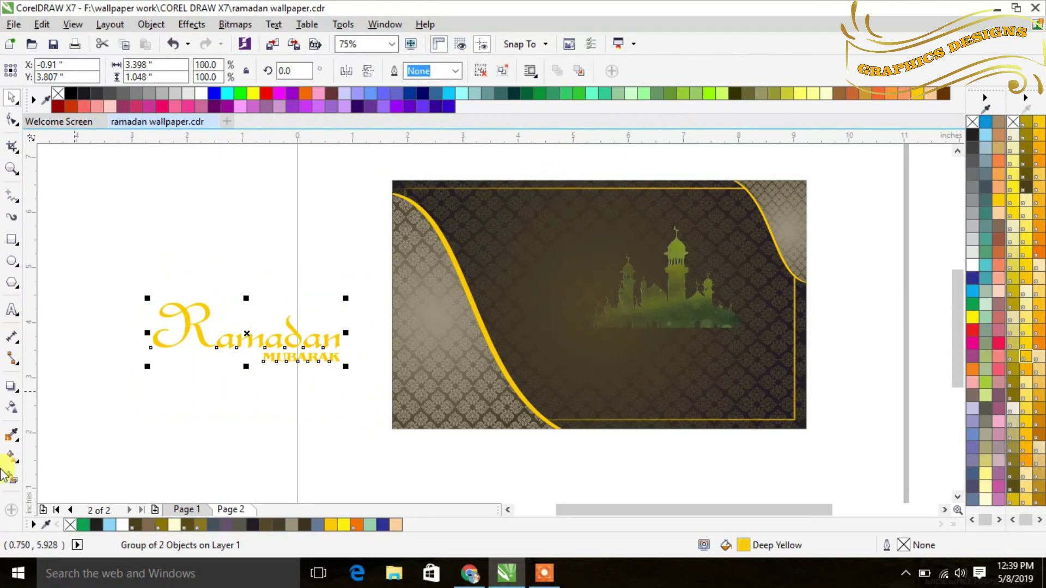
{"action": "mouse_move", "coordinate": [270, 343]}
{"action": "left_mouse_down"}
{"action": "mouse_move", "coordinate": [251, 343]}
{"action": "mouse_move", "coordinate": [675, 353]}
{"action": "mouse_move", "coordinate": [671, 363]}
{"action": "mouse_move", "coordinate": [737, 367]}
{"action": "mouse_move", "coordinate": [740, 380]}
{"action": "left_mouse_up"}
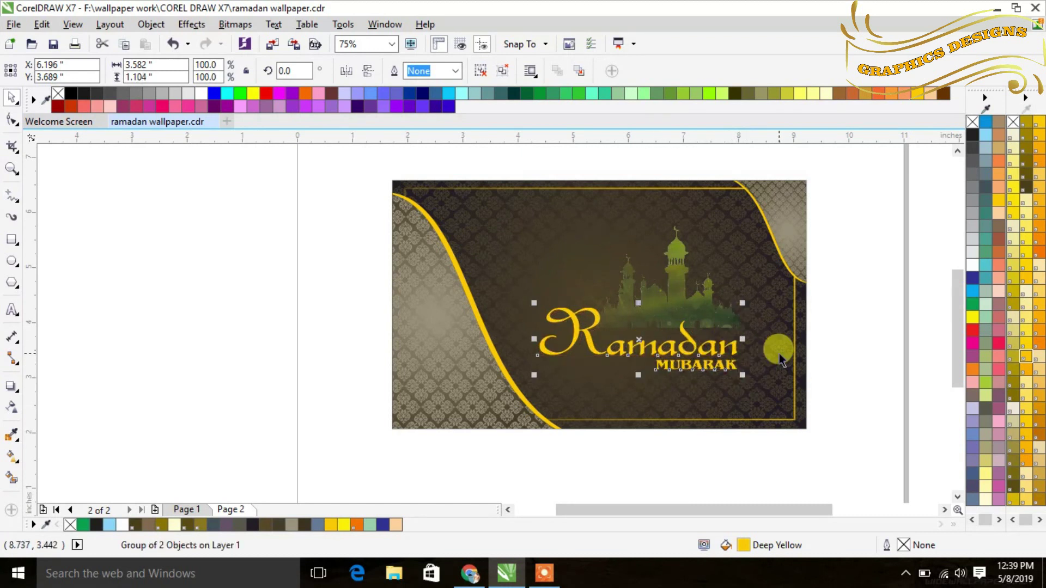
{"action": "key", "text": "ctrl+Left"}
{"action": "key", "text": "ctrl+Left"}
{"action": "key", "text": "ctrl+Left"}
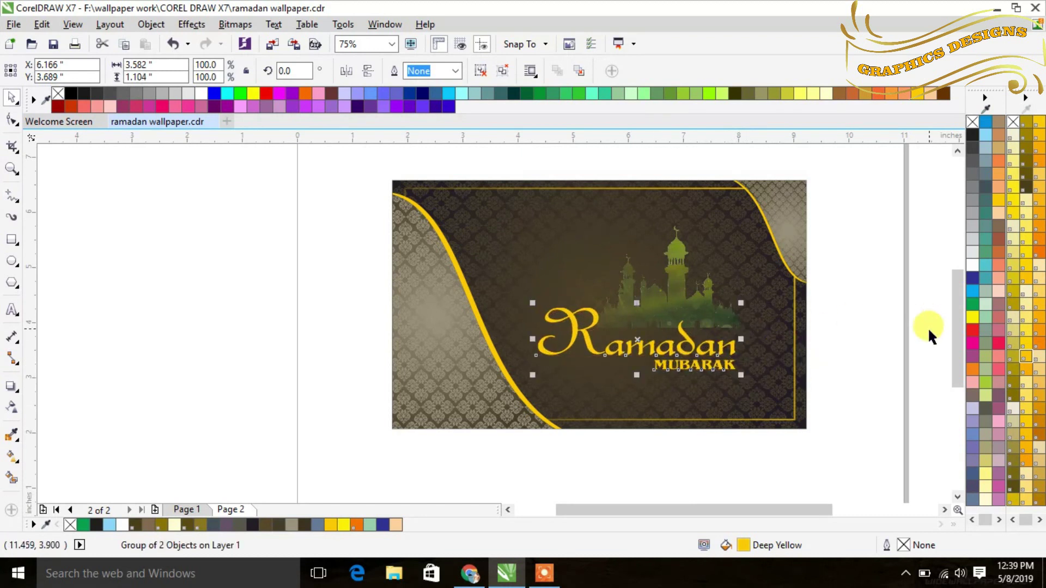
- Add a black drop shadow across the Ramadan Mubarak lettering and set its feathering to 7
{"action": "left_click", "coordinate": [12, 390]}
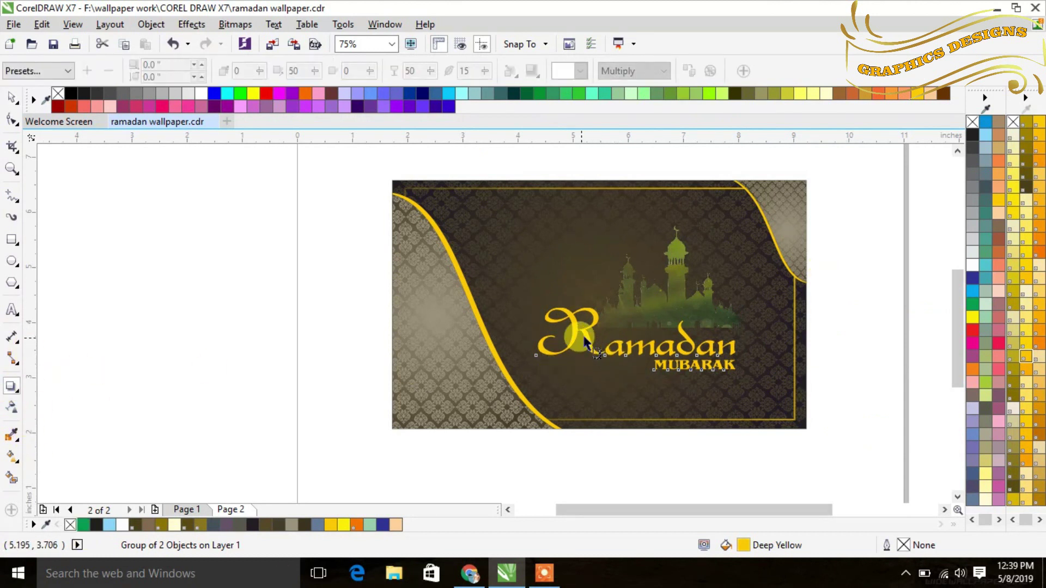
{"action": "left_click_drag", "start_coordinate": [585, 342], "coordinate": [738, 345]}
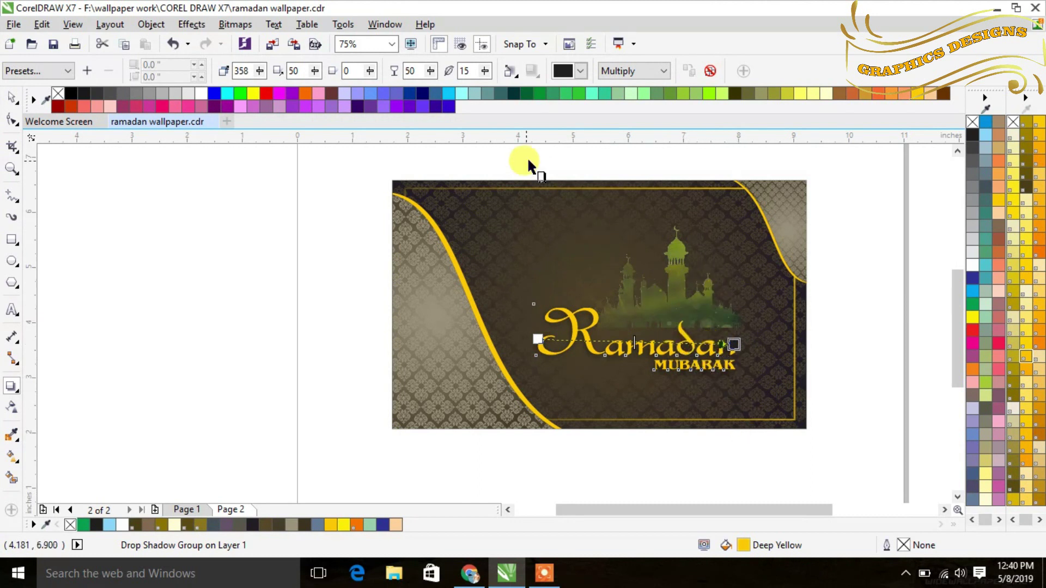
{"action": "left_click_drag", "start_coordinate": [485, 71], "coordinate": [480, 94]}
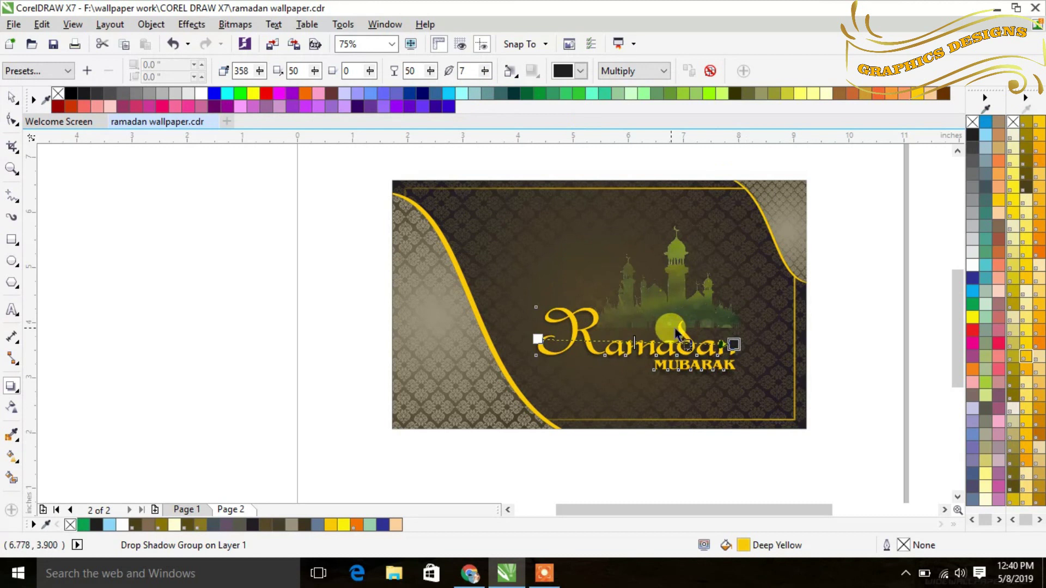
{"action": "left_click", "coordinate": [11, 97]}
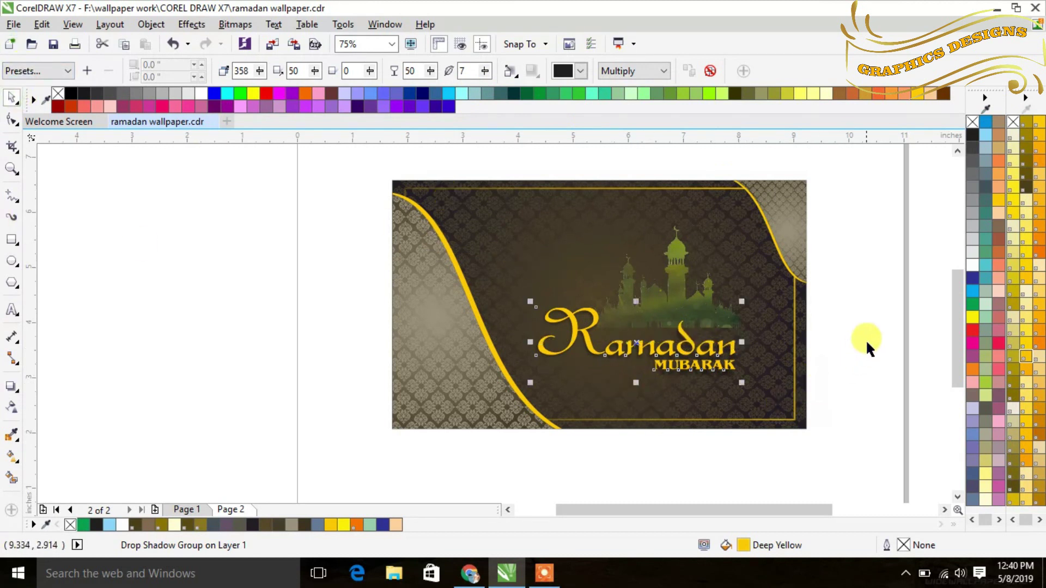
- Give the lettering a 2.0 pt outline with rounded corners, placed behind the fill and scaling with the object
{"action": "key", "text": "F12"}
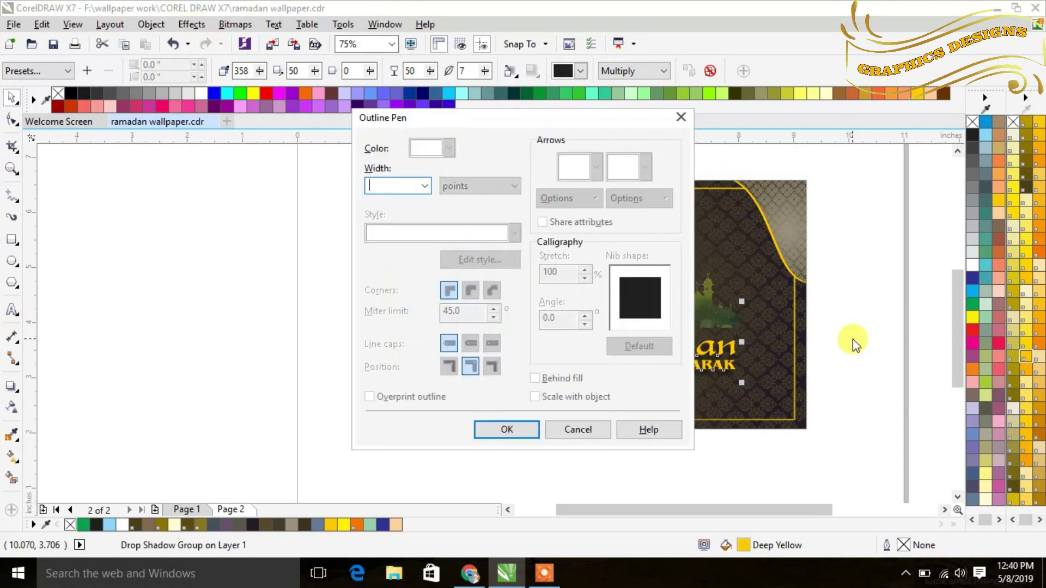
{"action": "left_click", "coordinate": [423, 185]}
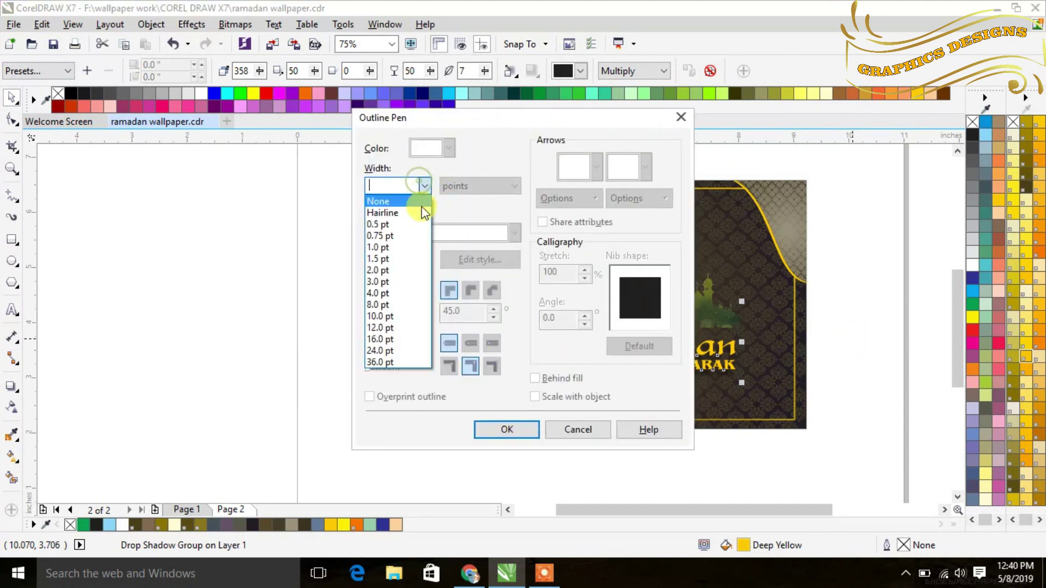
{"action": "left_click", "coordinate": [379, 270]}
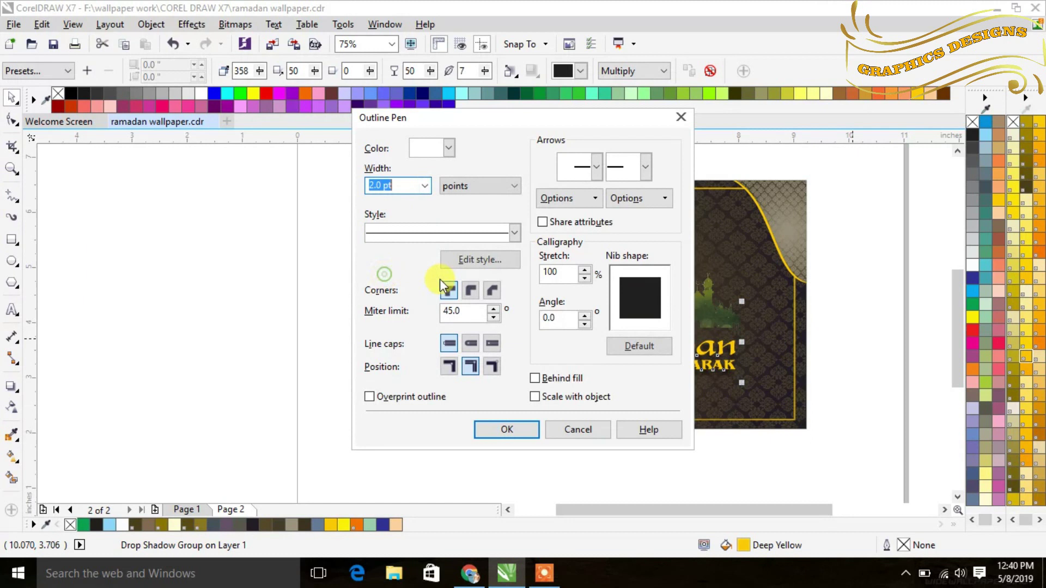
{"action": "left_click", "coordinate": [471, 292]}
{"action": "left_click", "coordinate": [556, 377]}
{"action": "left_click", "coordinate": [556, 399]}
{"action": "left_click", "coordinate": [525, 427]}
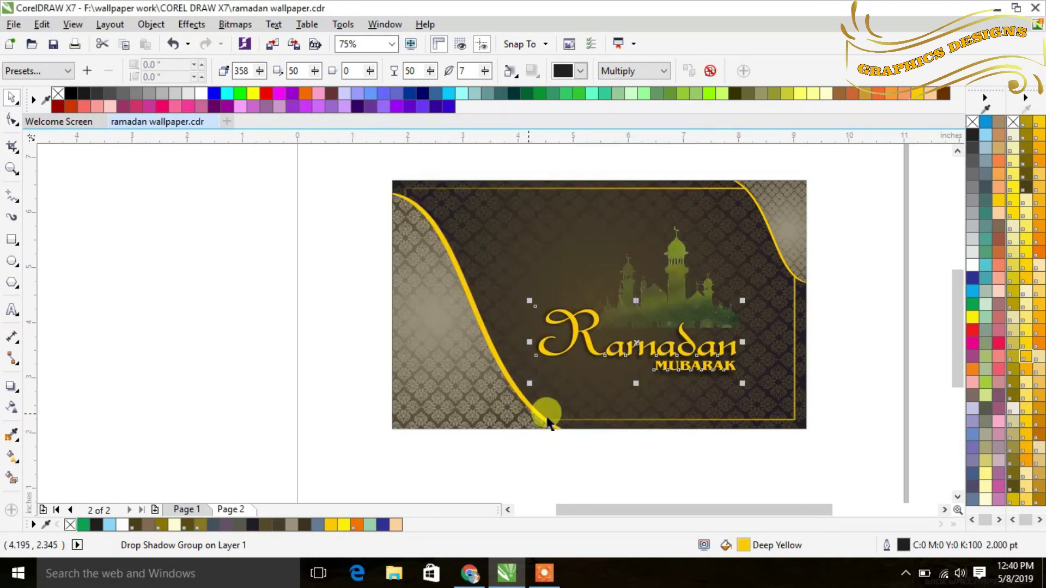
- Try a white outline on the lettering, replace it with dark blue and check the edges up close
{"action": "right_click", "coordinate": [972, 267]}
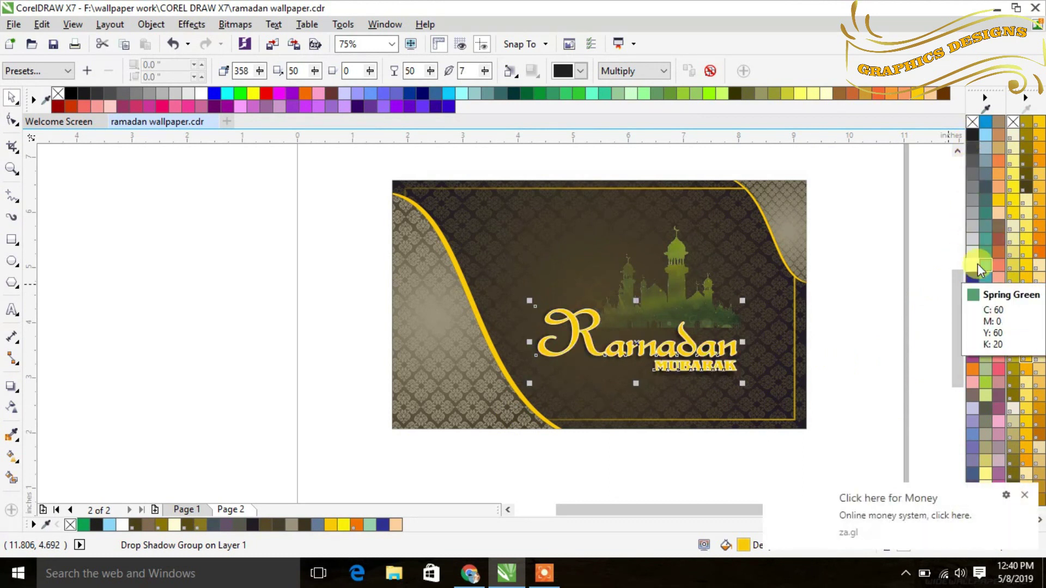
{"action": "left_click", "coordinate": [974, 277]}
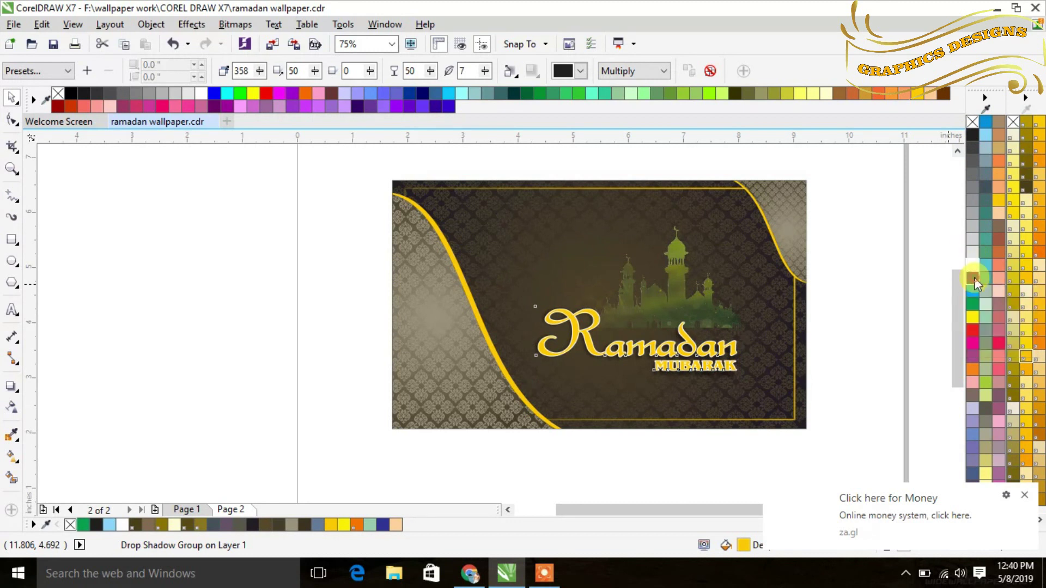
{"action": "left_click", "coordinate": [668, 321]}
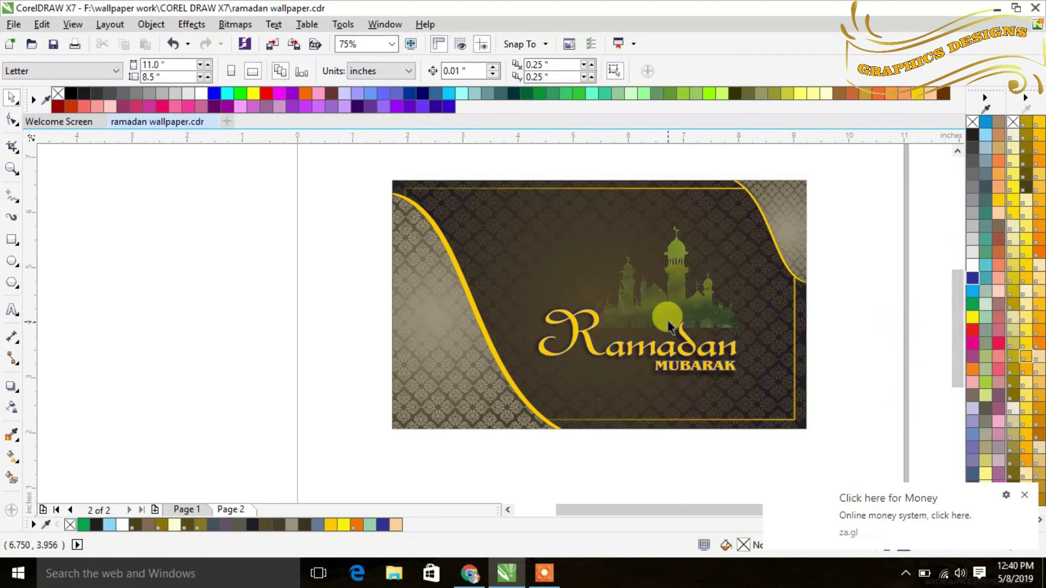
{"action": "left_click", "coordinate": [637, 355]}
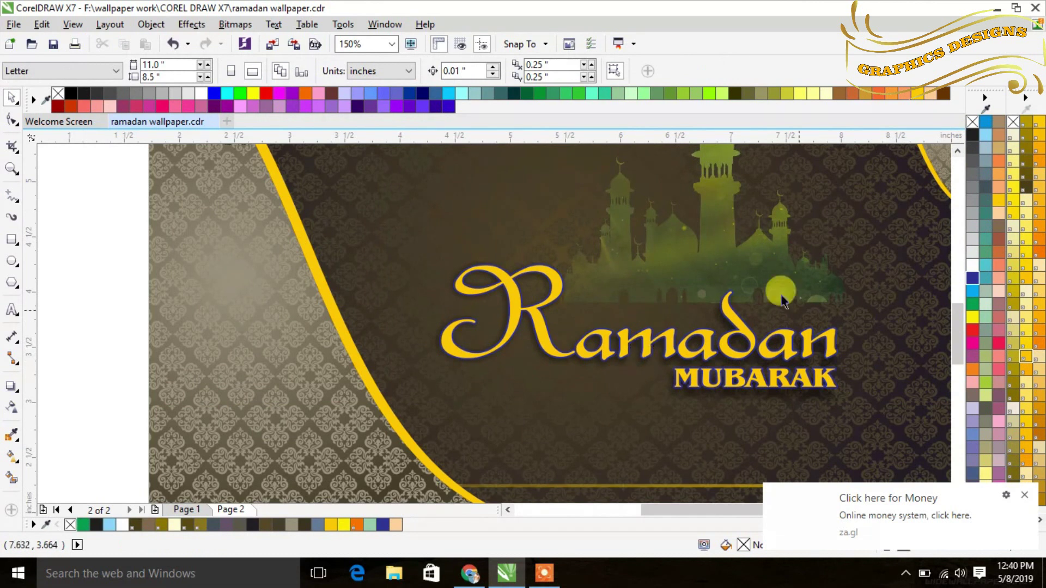
{"action": "right_click", "coordinate": [677, 342]}
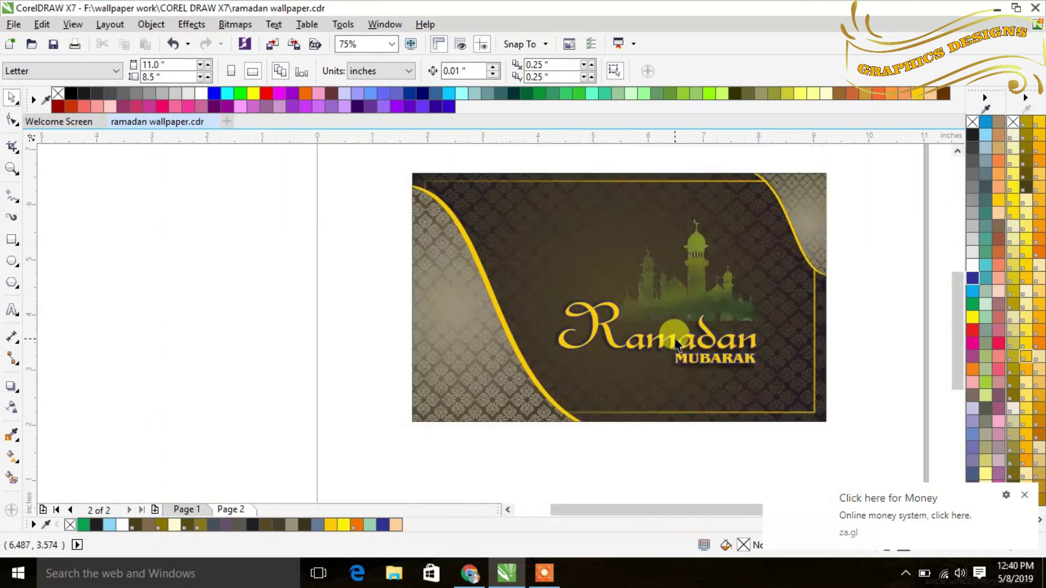
- Add a black drop shadow to the large left corner group, extending horizontally from its left edge to its right edge
{"action": "left_click_drag", "start_coordinate": [368, 155], "coordinate": [624, 462]}
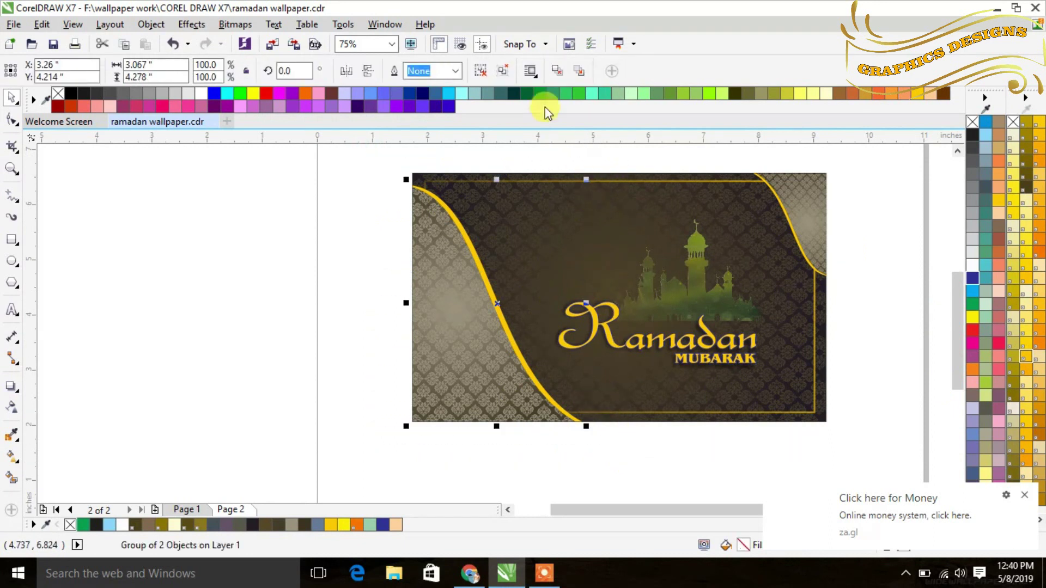
{"action": "left_click", "coordinate": [11, 386]}
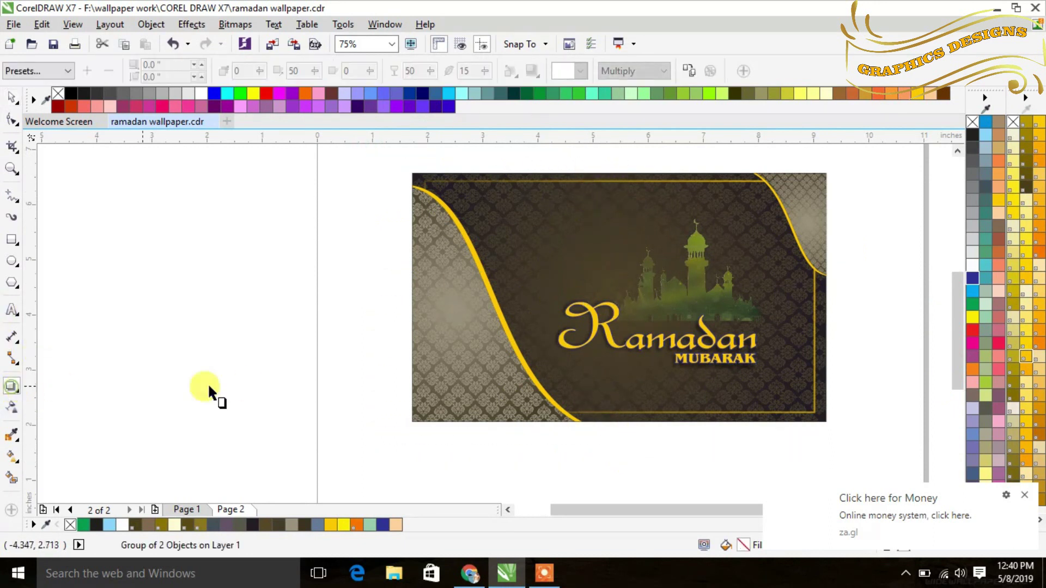
{"action": "left_click_drag", "start_coordinate": [409, 358], "coordinate": [581, 304]}
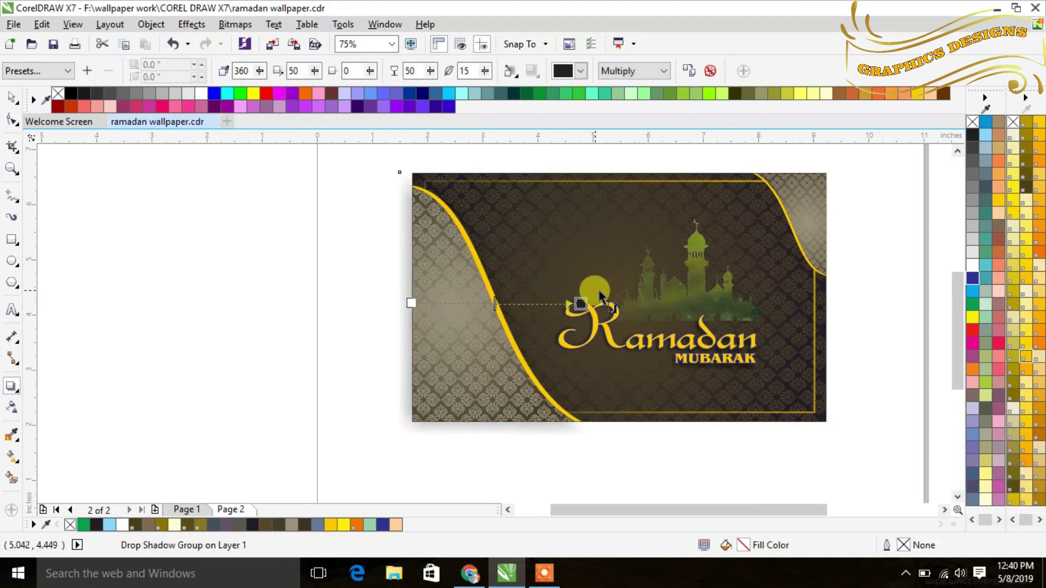
- Try to PowerClip the shadowed left corner group inside the golden border rectangle, and undo it
{"action": "left_click", "coordinate": [12, 100]}
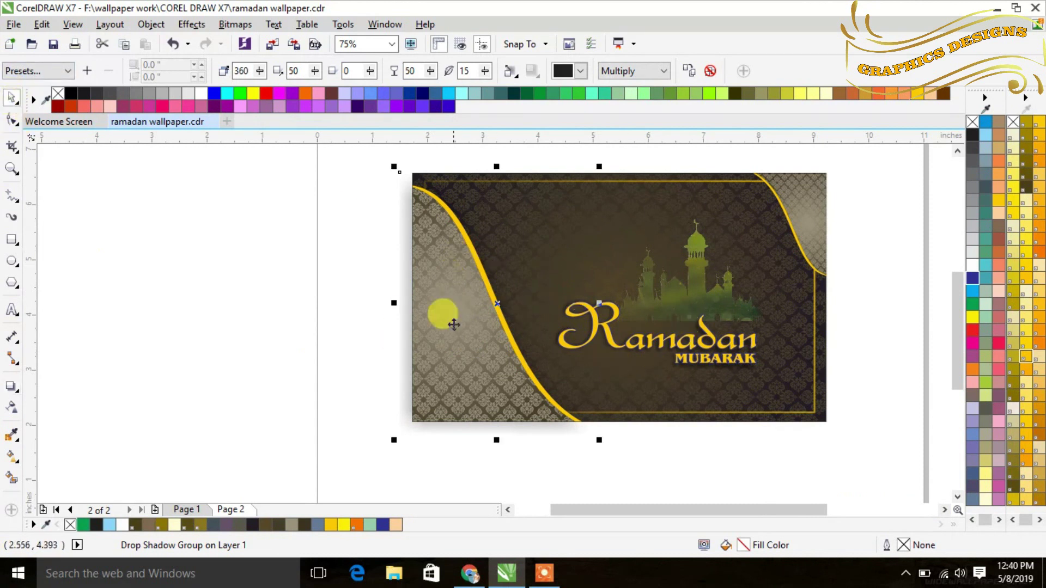
{"action": "left_click_drag", "start_coordinate": [371, 161], "coordinate": [632, 460]}
{"action": "right_click", "coordinate": [429, 246]}
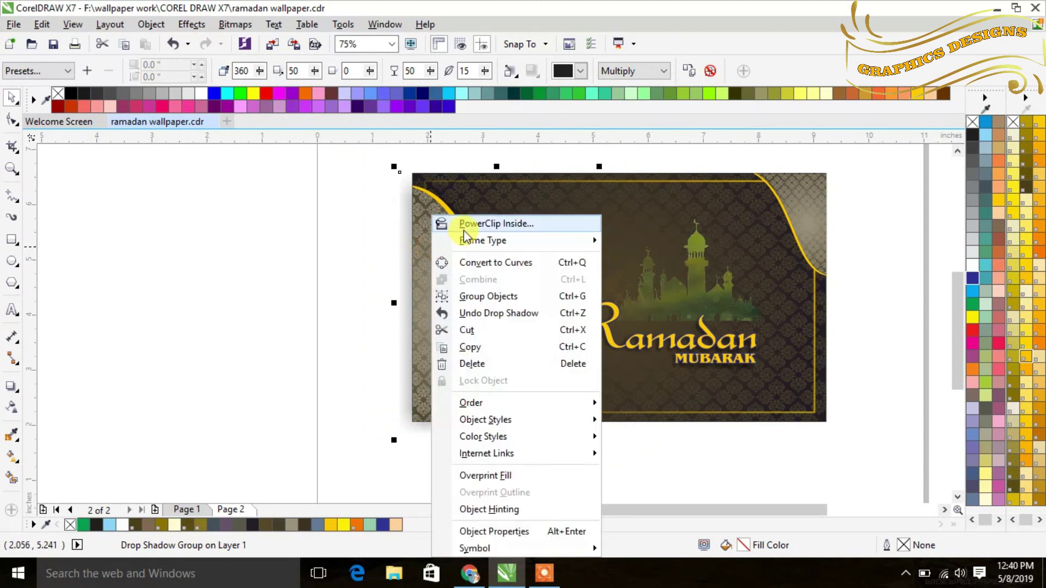
{"action": "left_click", "coordinate": [442, 224]}
{"action": "left_click", "coordinate": [636, 191]}
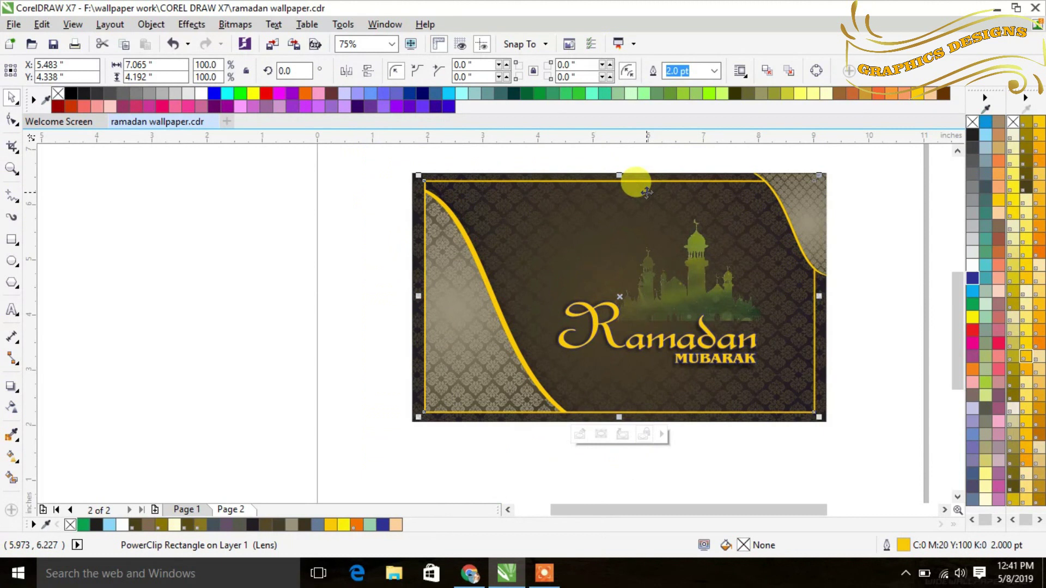
{"action": "left_click", "coordinate": [647, 192]}
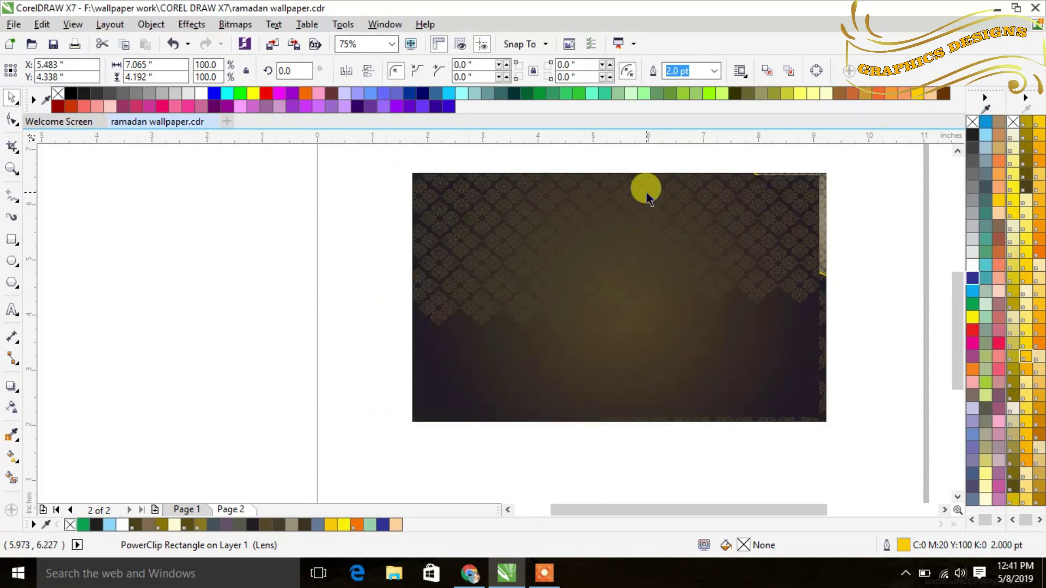
- Try to PowerClip the left corner group inside the dark ornament background rectangle, and undo the placement
{"action": "left_click", "coordinate": [360, 283]}
{"action": "left_click_drag", "start_coordinate": [373, 173], "coordinate": [612, 460]}
{"action": "right_click", "coordinate": [433, 173]}
{"action": "left_click", "coordinate": [475, 182]}
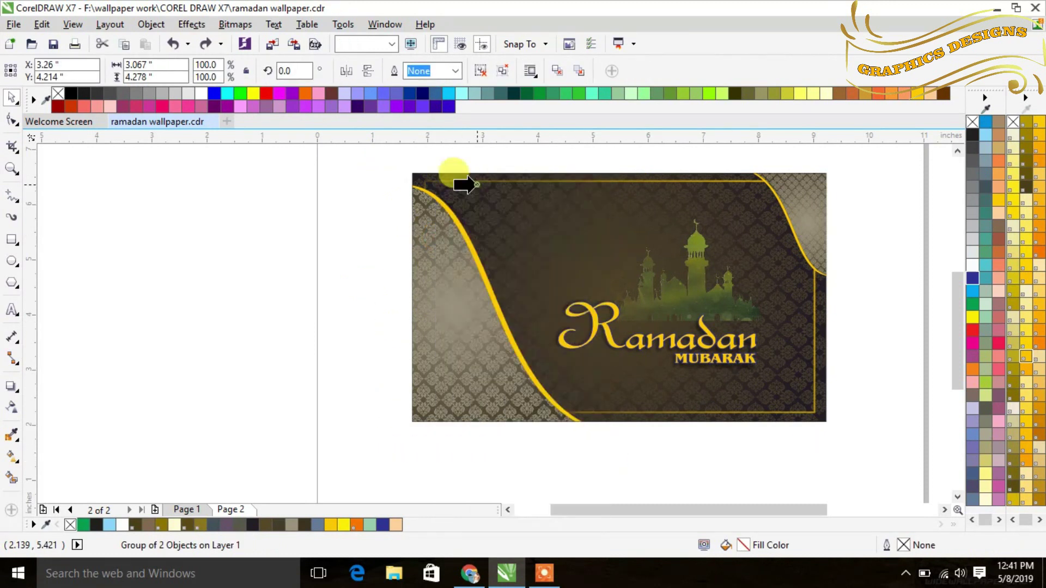
{"action": "left_click", "coordinate": [538, 175]}
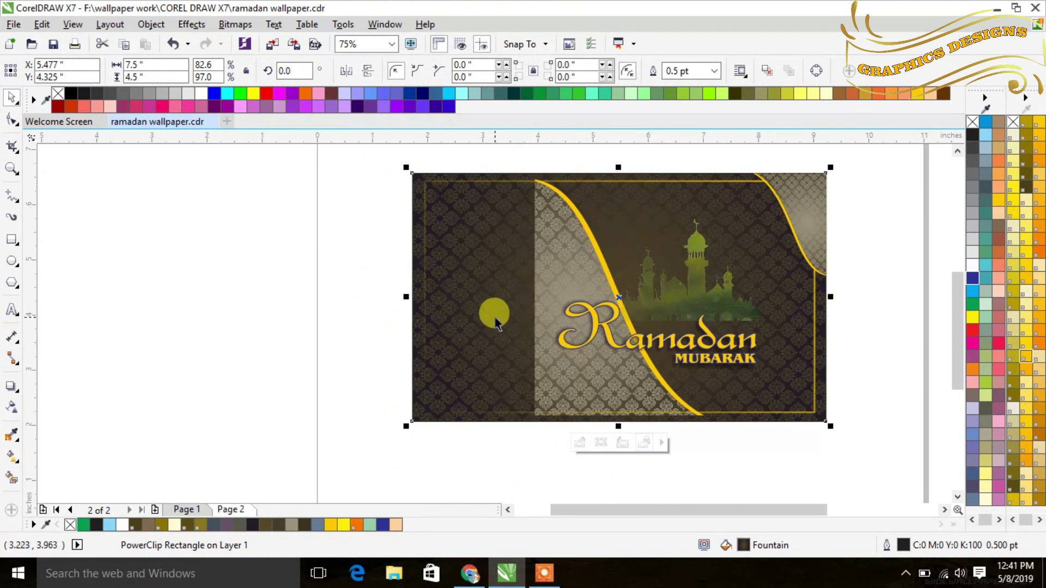
{"action": "key", "text": "ctrl+z"}
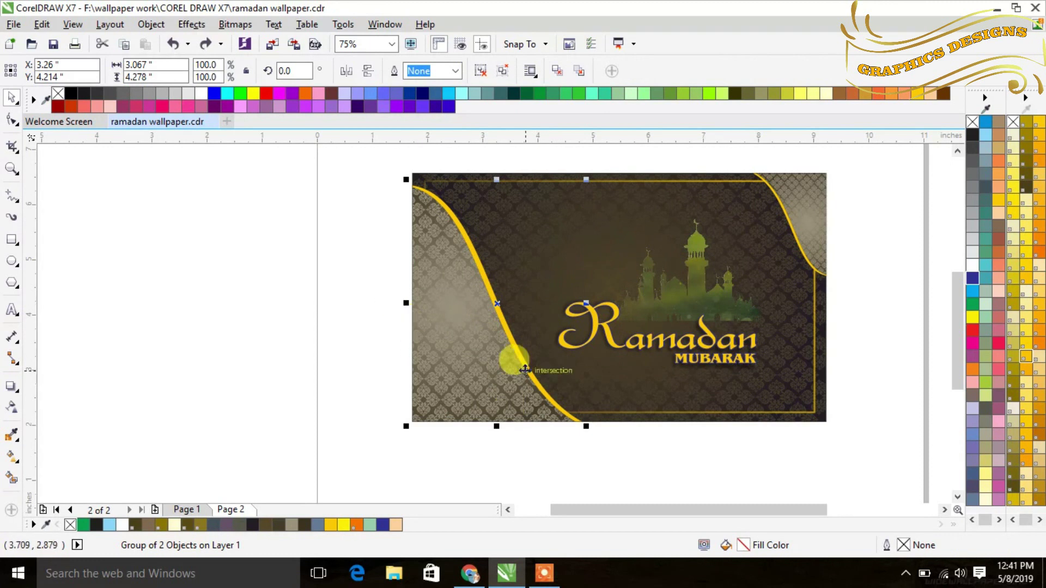
- Deselect the left corner group and examine the complete Ramadan Mubarak design
{"action": "left_click", "coordinate": [629, 512]}
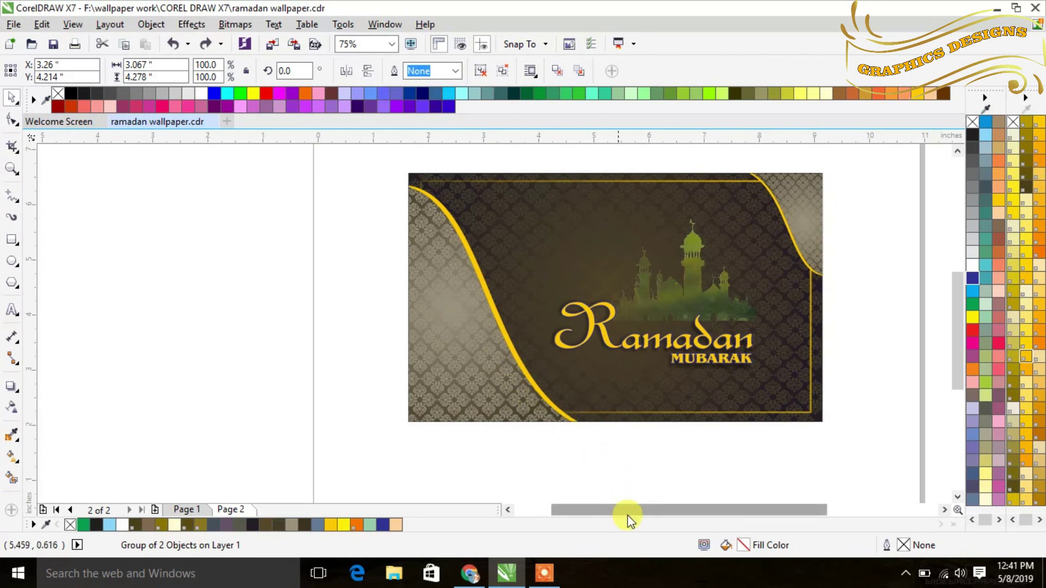
{"action": "left_click_drag", "start_coordinate": [629, 512], "coordinate": [641, 515]}
{"action": "left_click", "coordinate": [536, 430]}
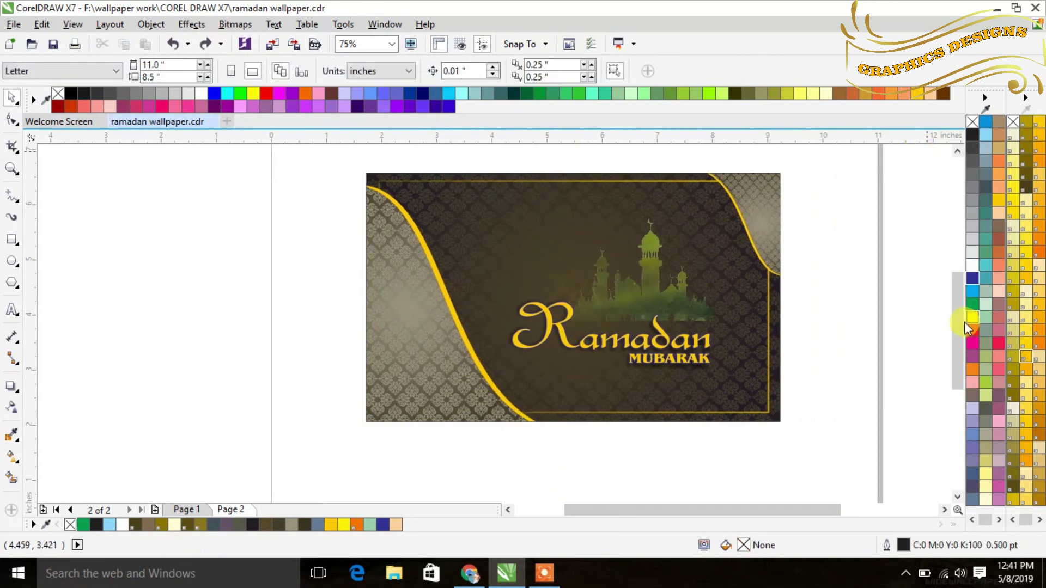
{"action": "left_click_drag", "start_coordinate": [956, 296], "coordinate": [955, 302]}
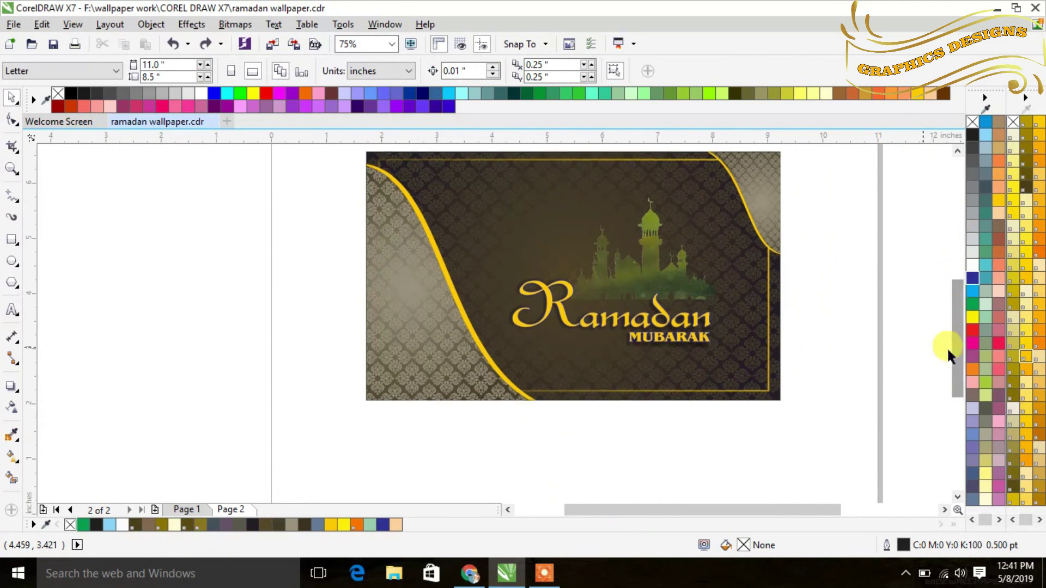
{"action": "left_click_drag", "start_coordinate": [964, 340], "coordinate": [963, 325]}
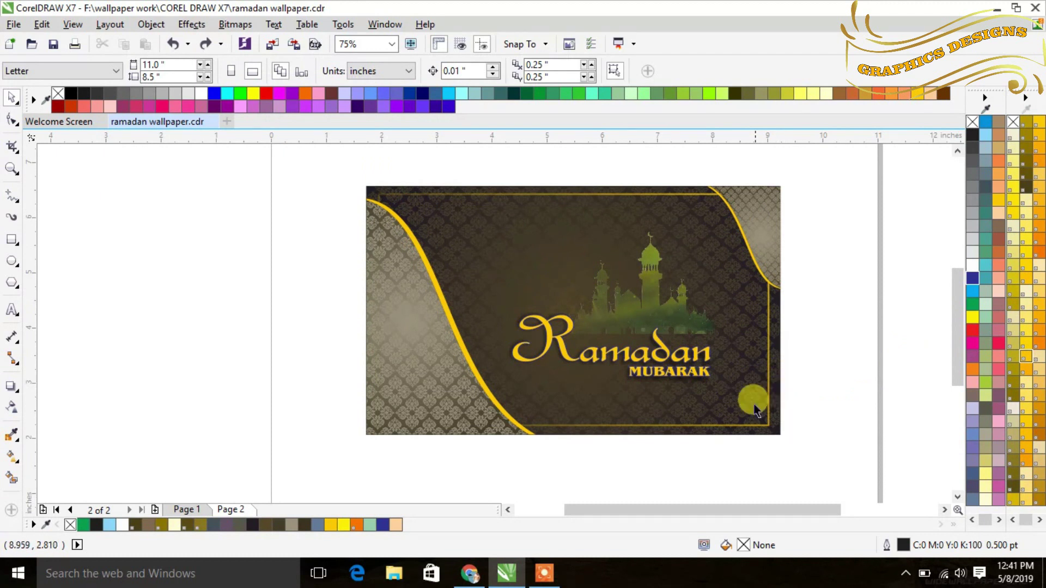
{"action": "left_click_drag", "start_coordinate": [647, 511], "coordinate": [662, 512]}
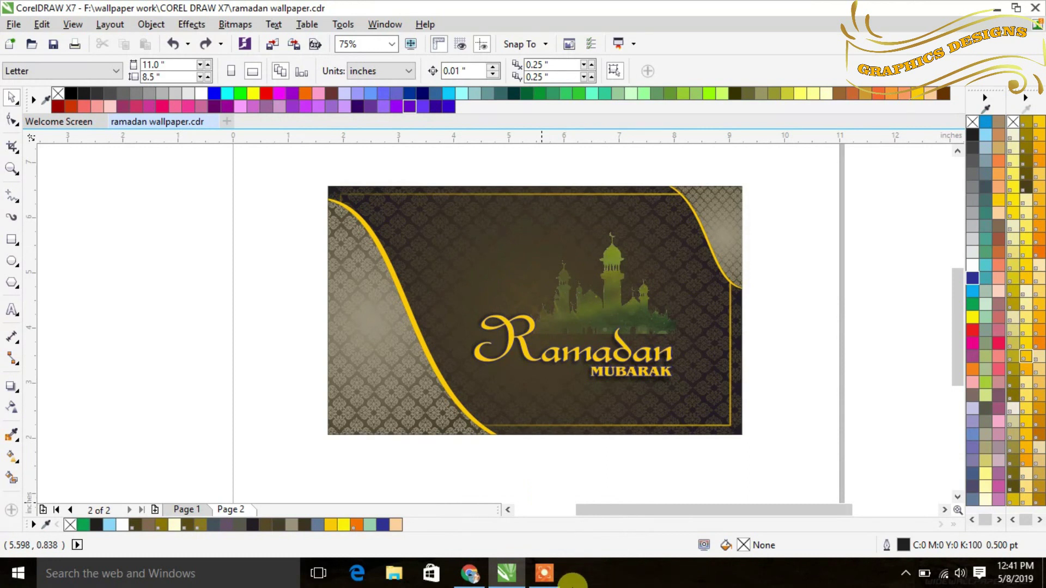
{"action": "left_click", "coordinate": [546, 575]}
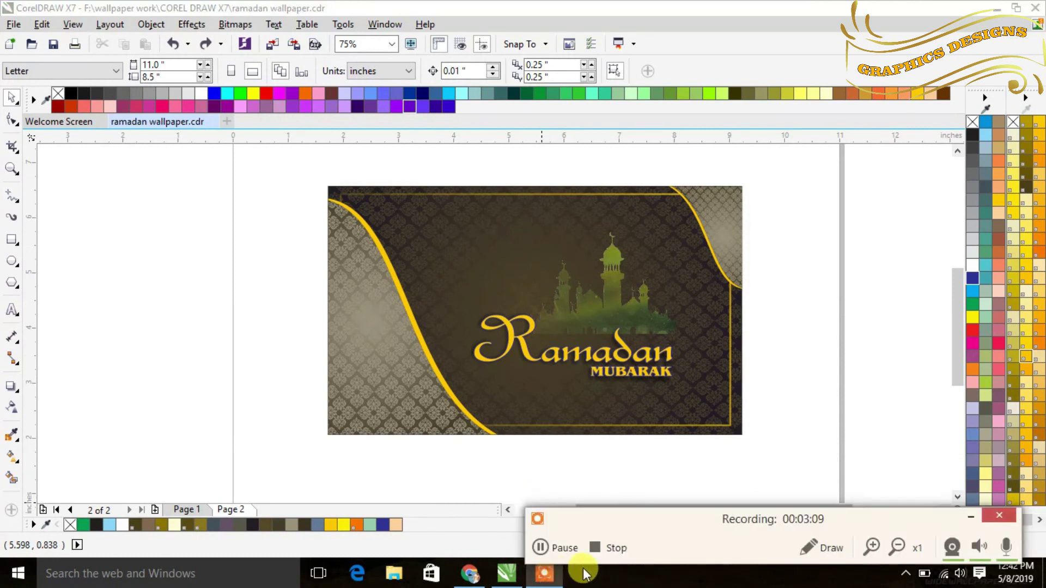